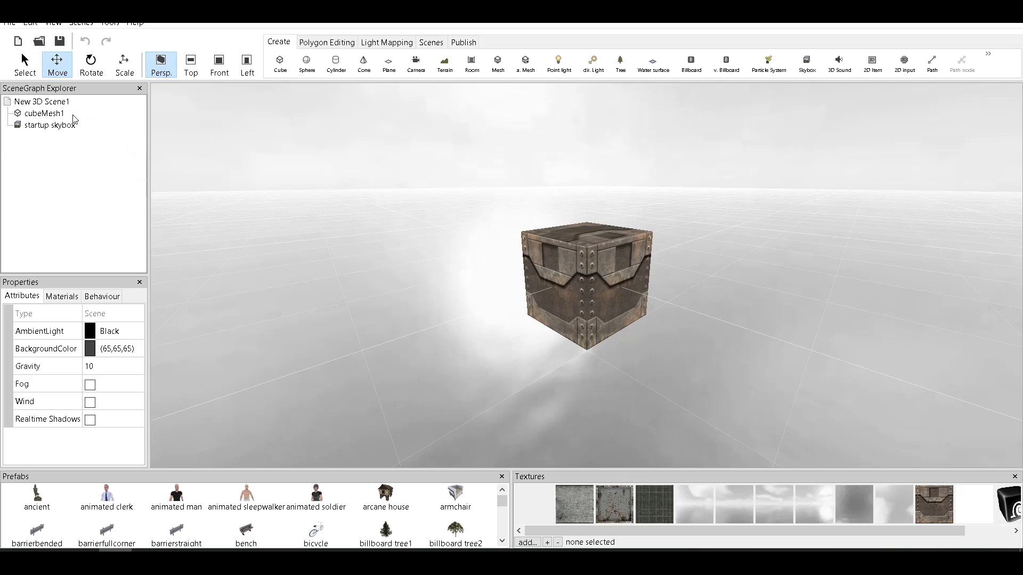
Examine the attributes of the scene root, the cube mesh and the startup skybox
left_click(51, 126)
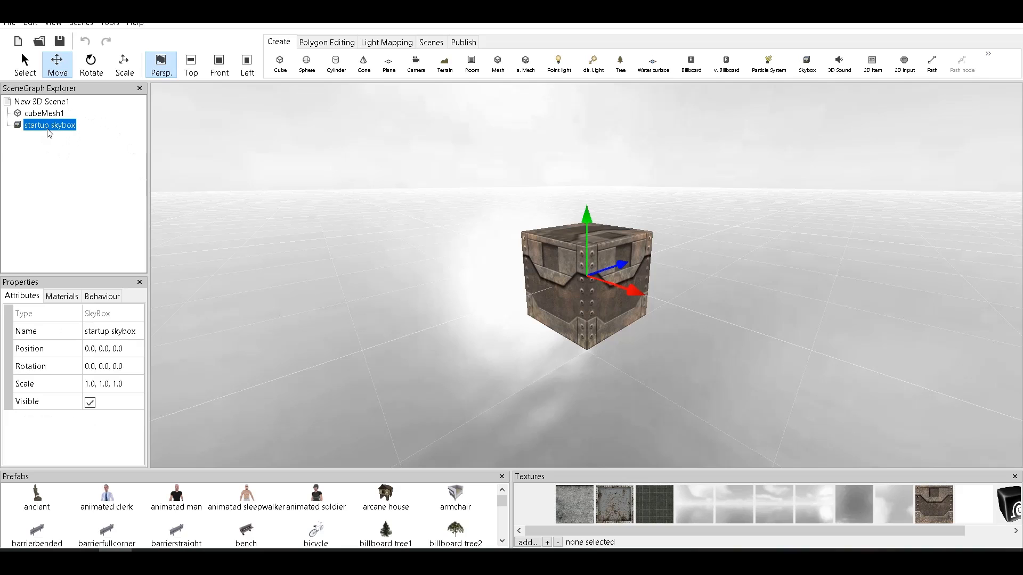
left_click(47, 115)
left_click(52, 103)
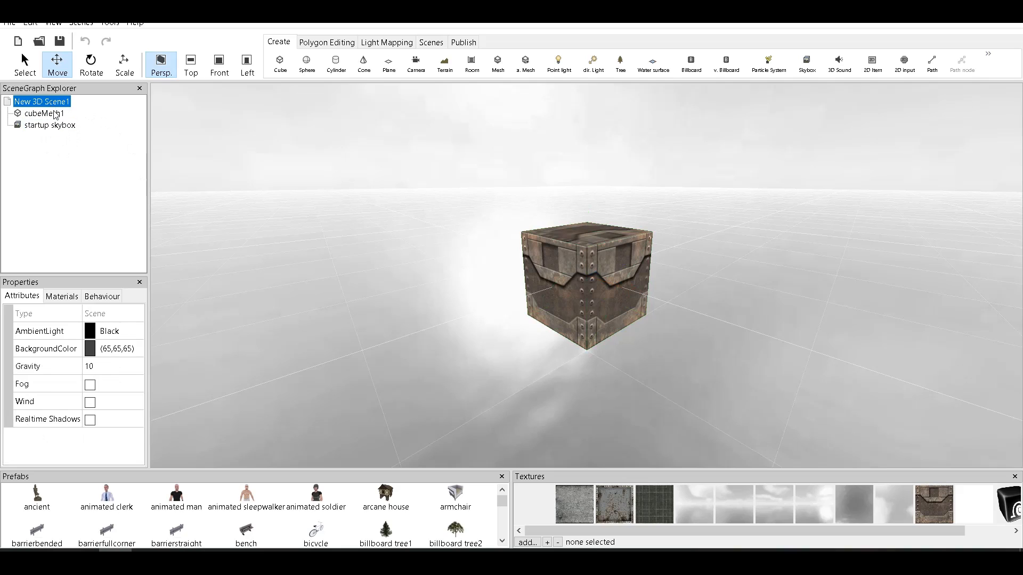
left_click(55, 114)
left_click(59, 126)
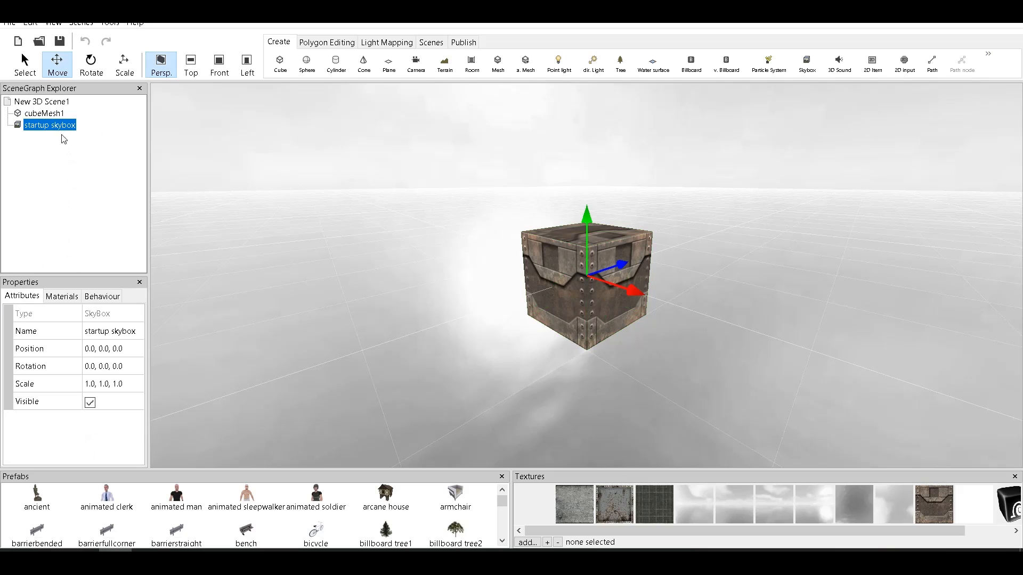
left_click(55, 115)
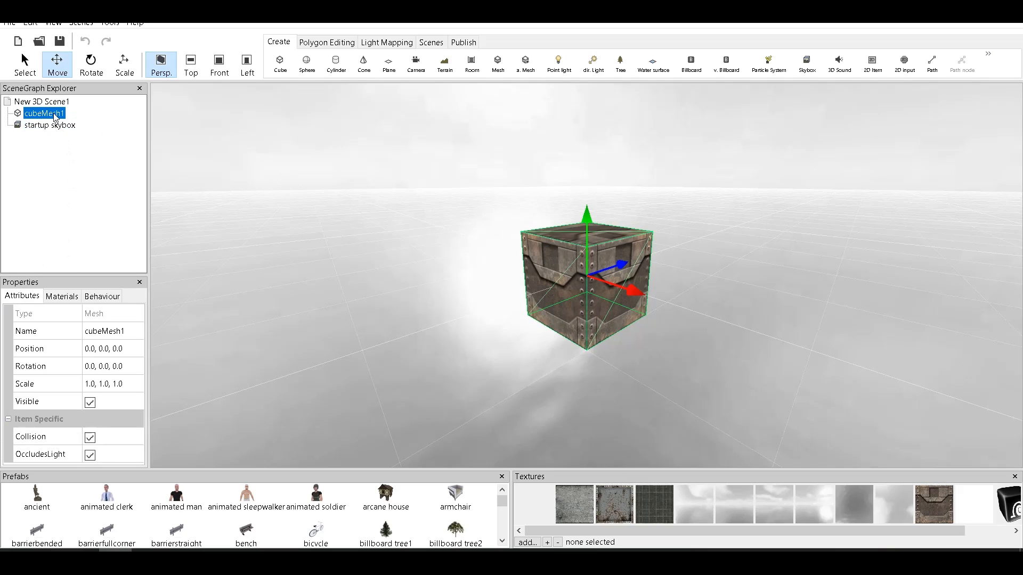
left_click(54, 126)
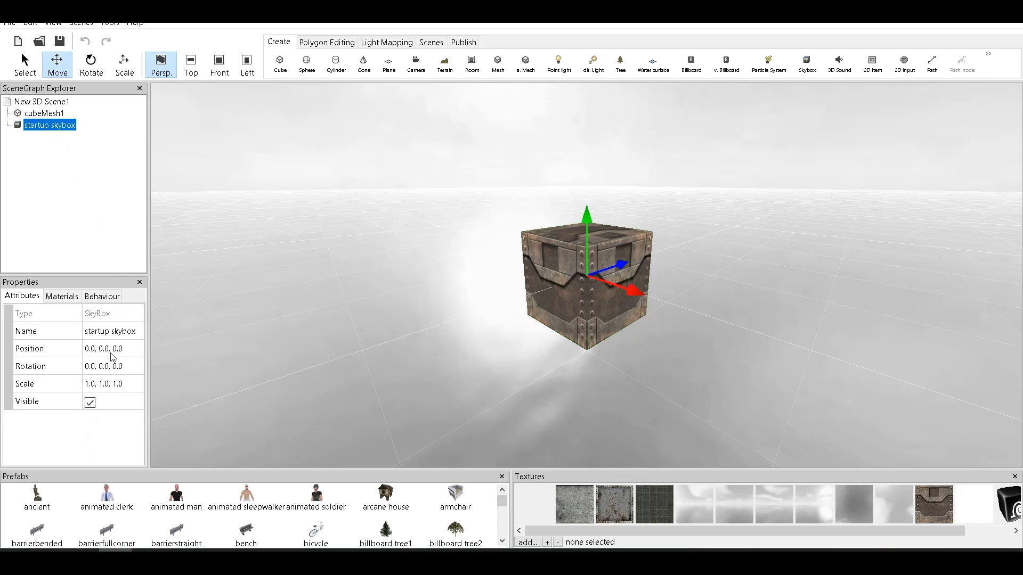
Browse the available prefabs and the loaded textures
left_click(503, 541)
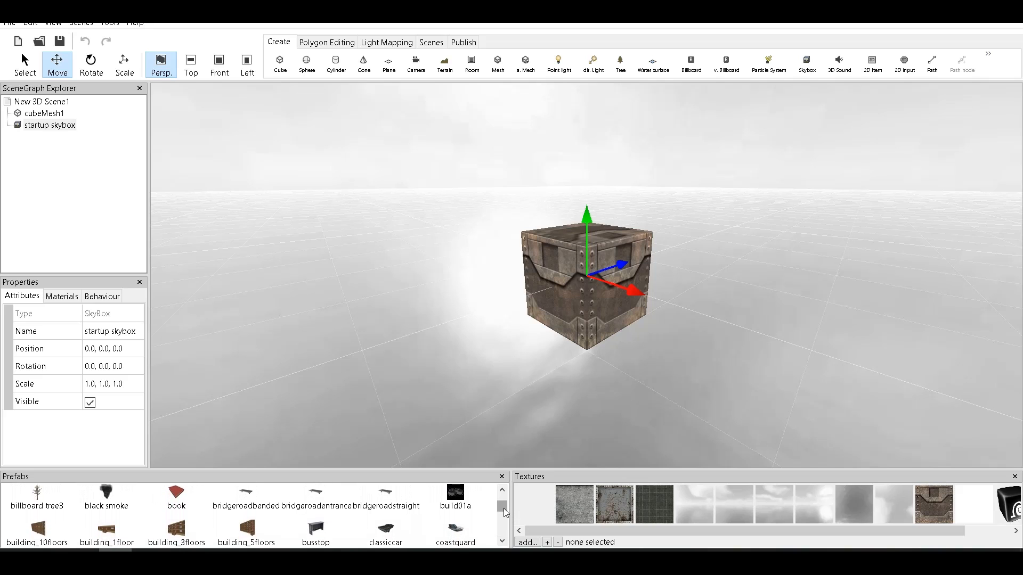
mouse_move(504, 508)
left_mouse_down()
mouse_move(503, 532)
mouse_move(504, 495)
left_mouse_up()
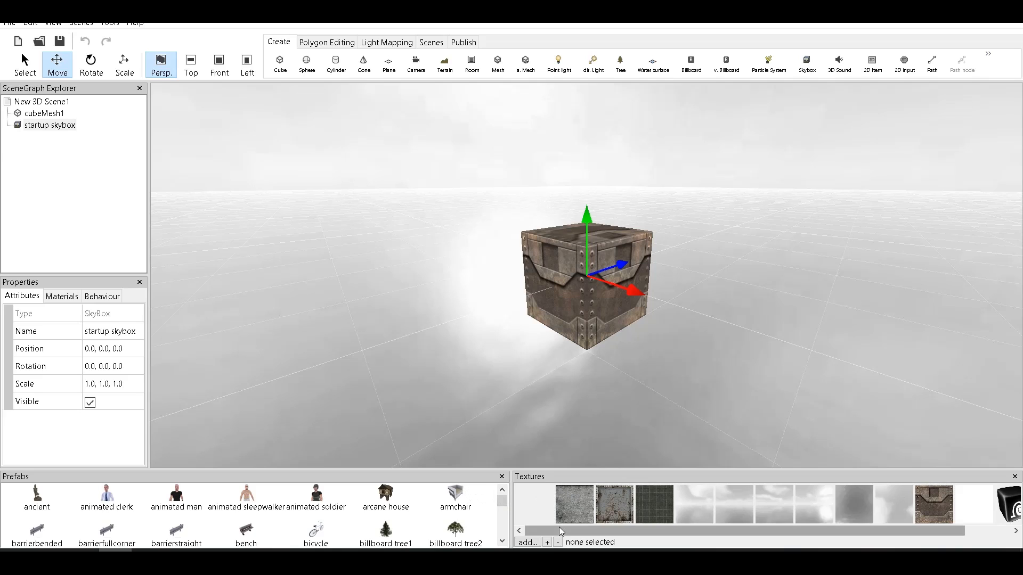
left_click_drag(559, 527, 839, 546)
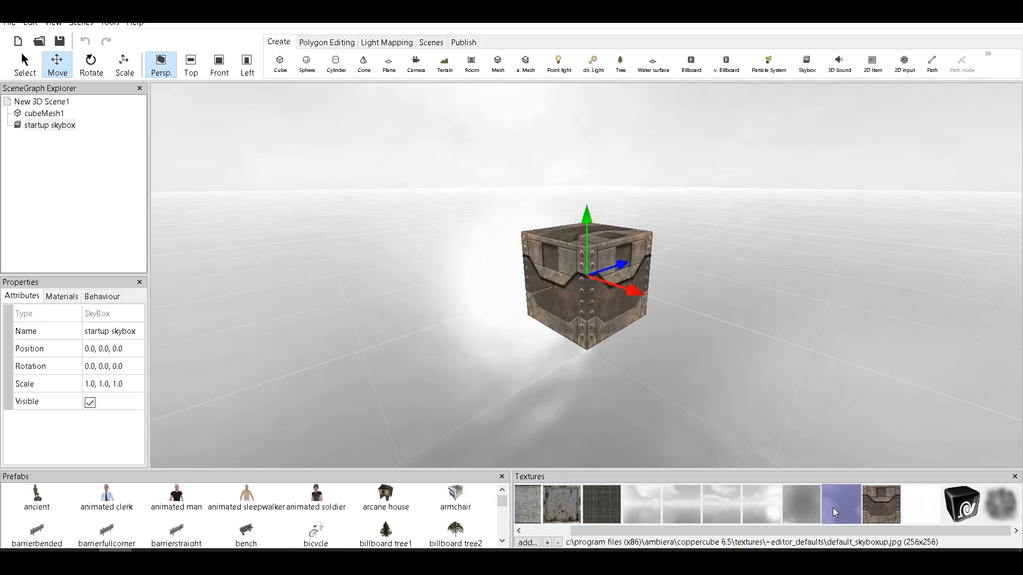
left_click_drag(612, 527, 495, 530)
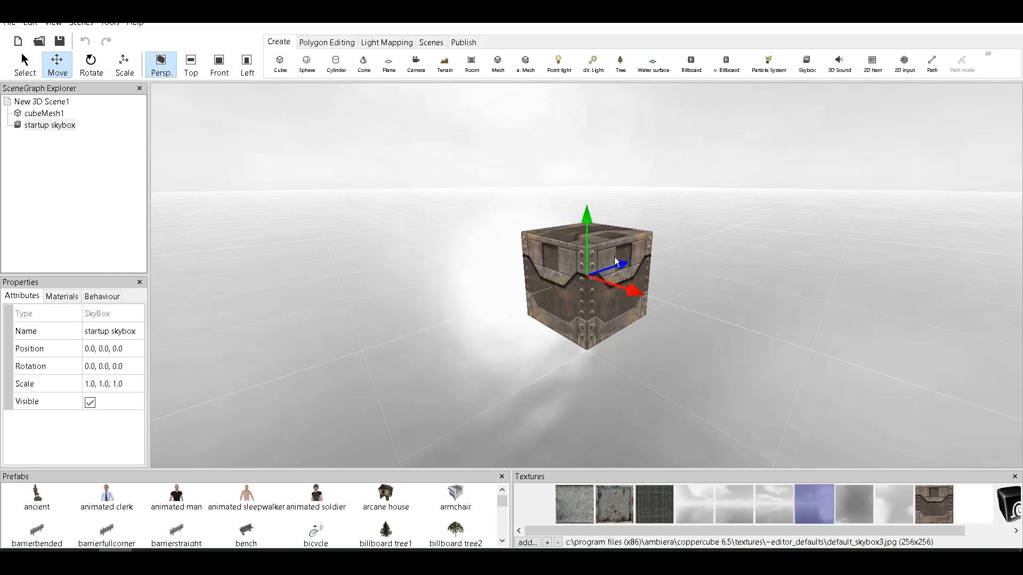
Inspect the textured cube in the perspective view from different angles and distances
left_click_drag(474, 272, 500, 255)
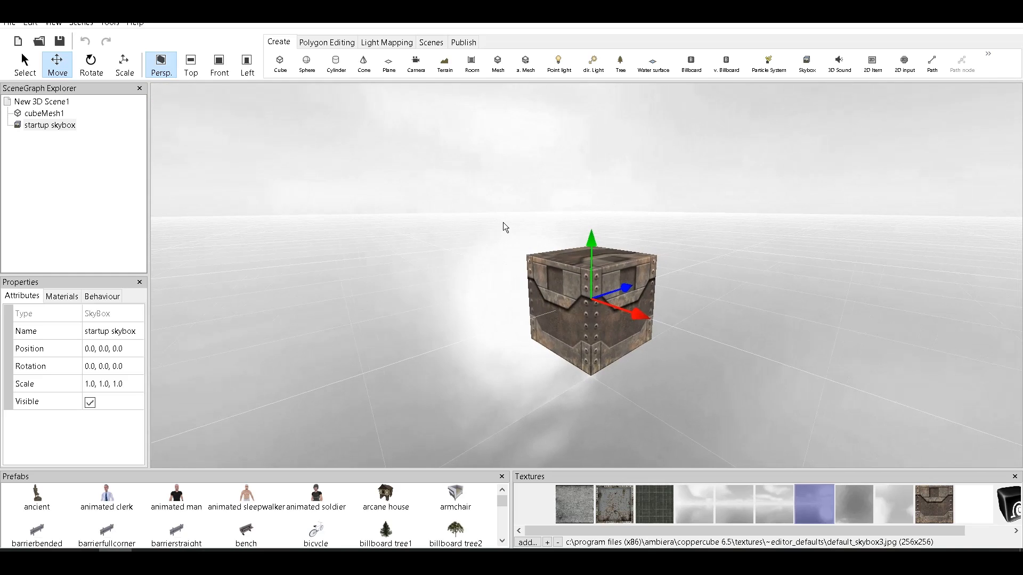
mouse_move(506, 223)
left_mouse_down()
mouse_move(487, 232)
mouse_move(510, 207)
mouse_move(500, 220)
mouse_move(514, 226)
left_mouse_up()
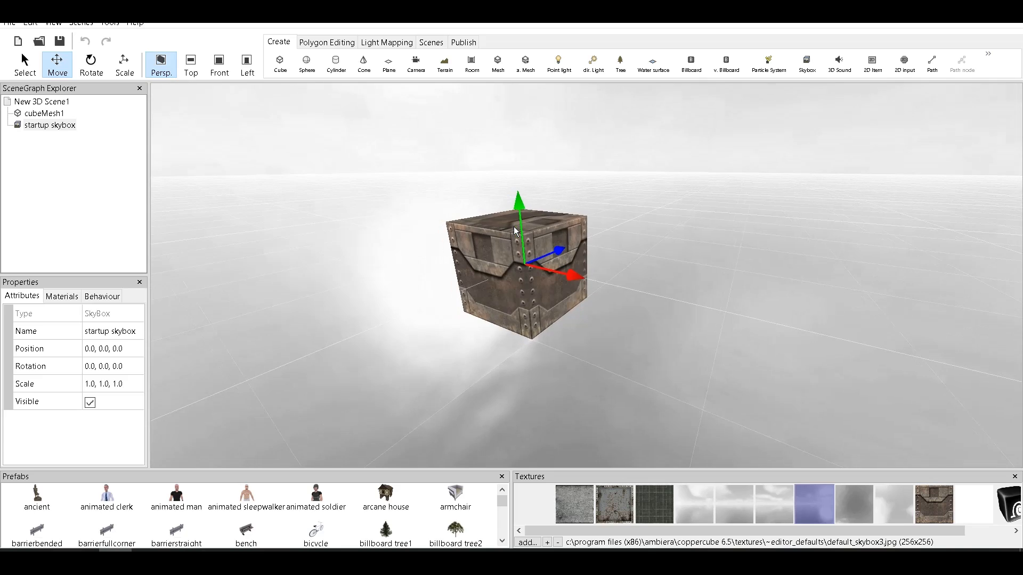
scroll(528, 284, "up", 5)
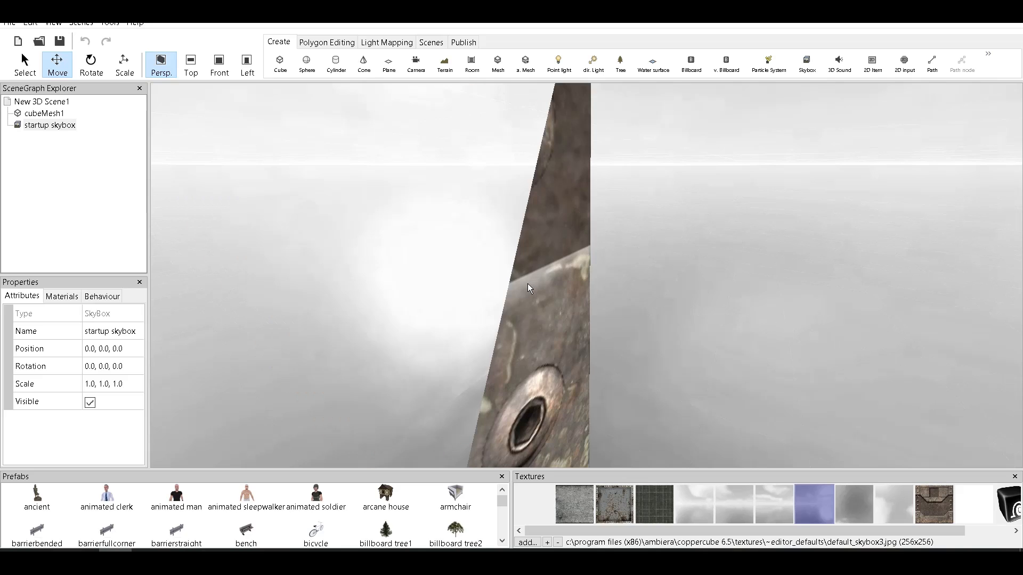
scroll(528, 284, "down", 7)
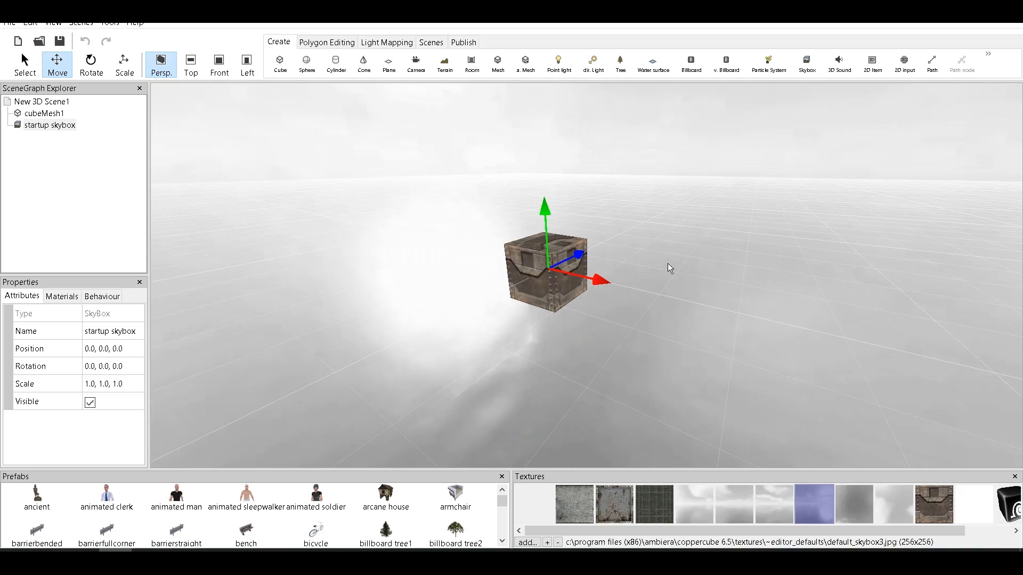
mouse_move(669, 267)
left_mouse_down()
mouse_move(638, 266)
mouse_move(663, 264)
left_mouse_up()
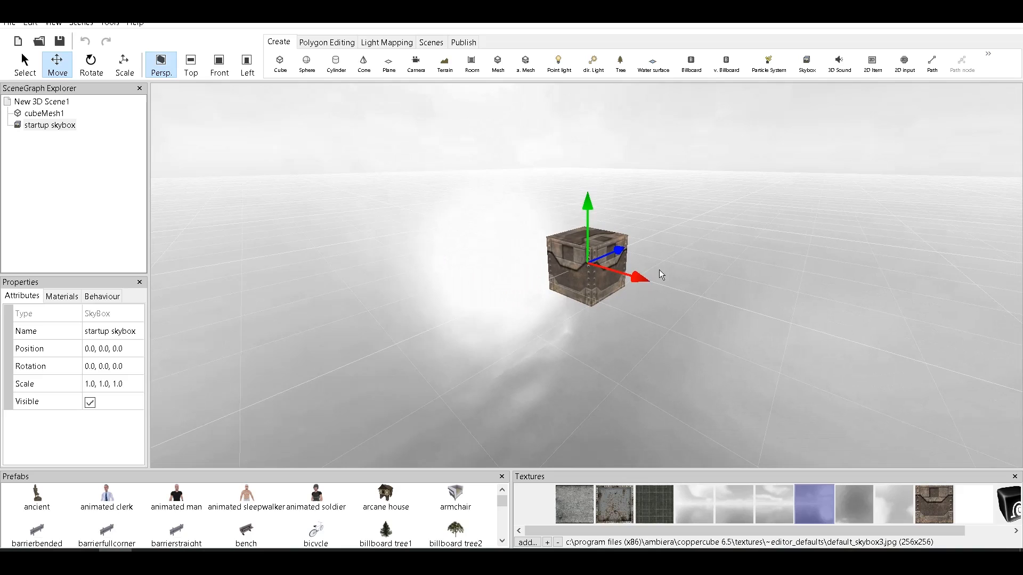
scroll(644, 292, "up", 1)
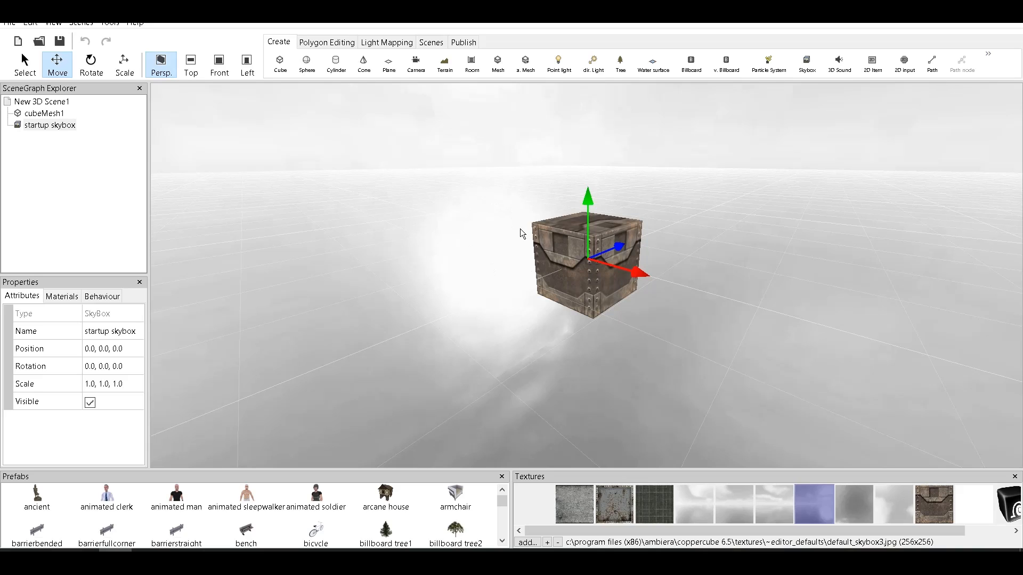
Delete the startup skybox and the cube mesh to empty the scene
left_click(60, 128)
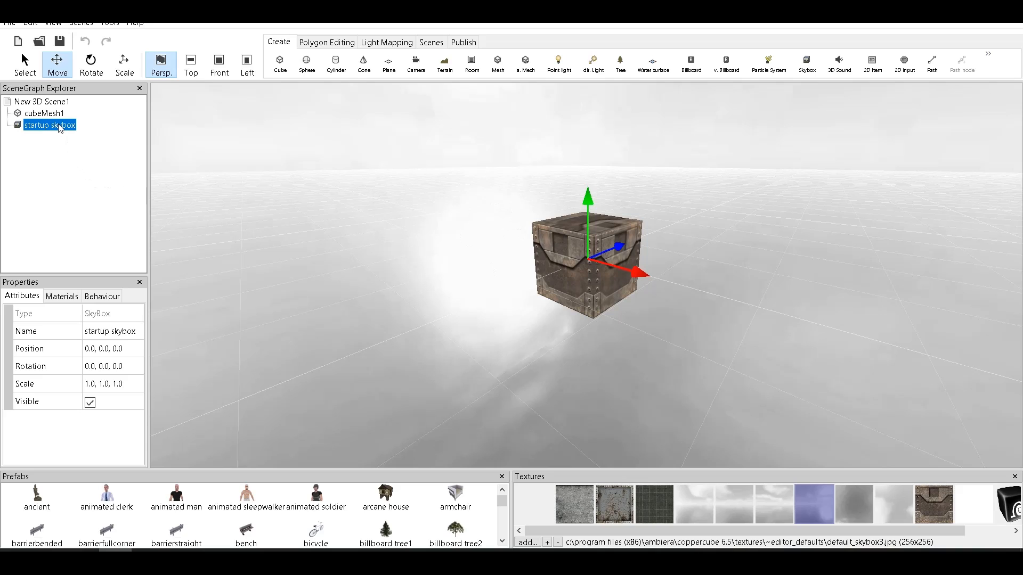
right_click(60, 127)
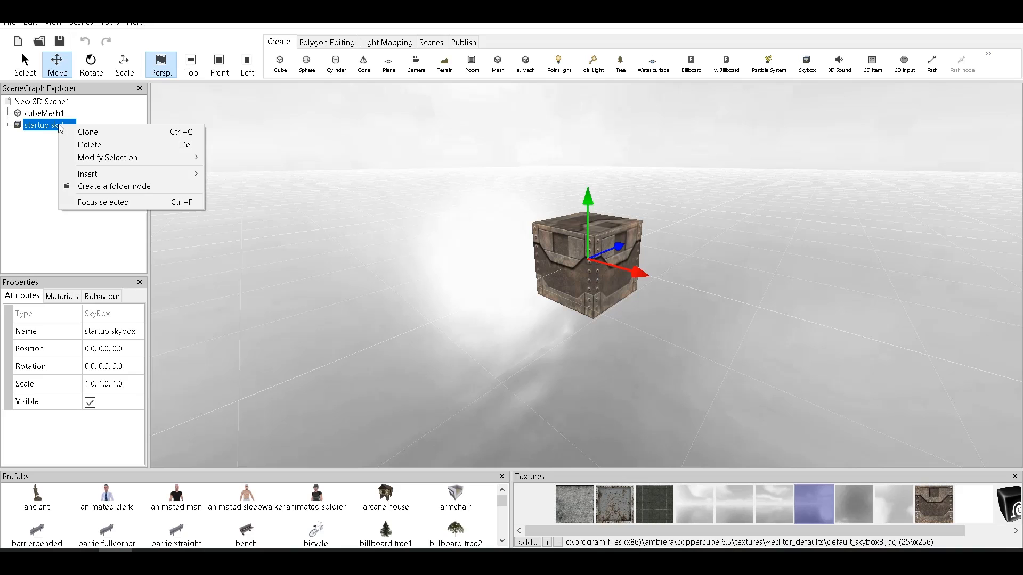
left_click(105, 139)
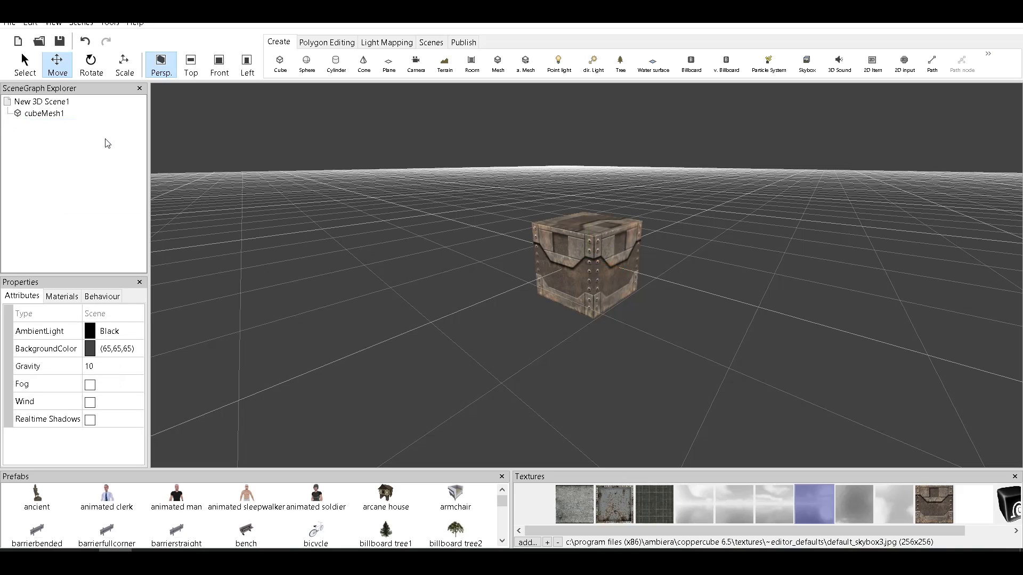
left_click(49, 118)
right_click(49, 117)
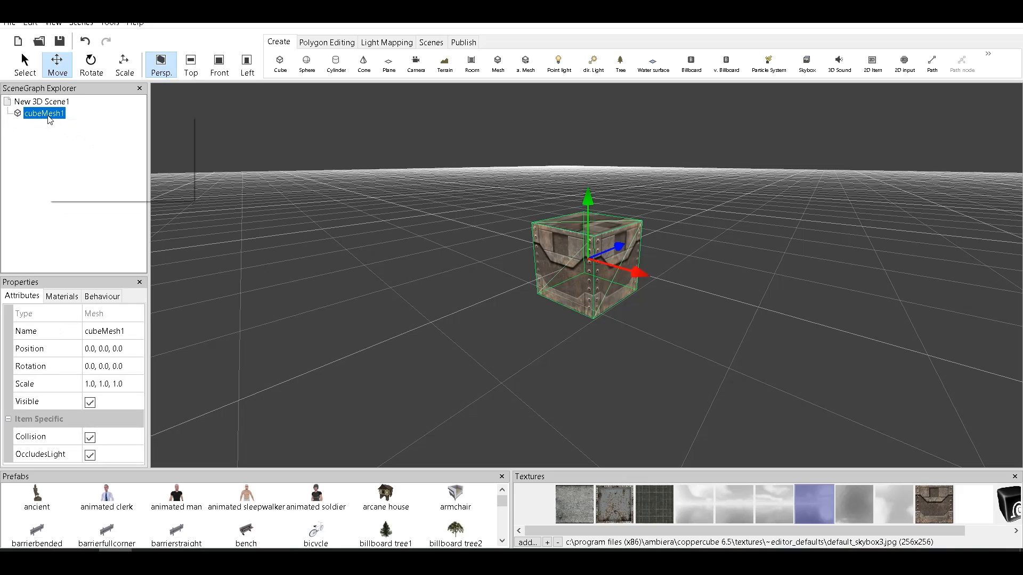
left_click(110, 138)
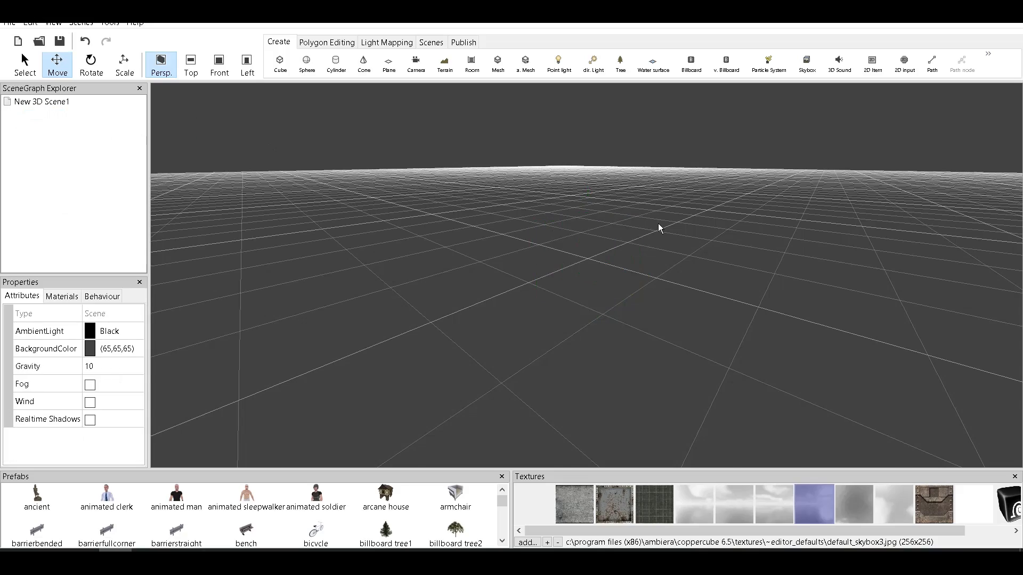
Create a terrain with flat topology, keeping the default size and textures and turning off tree and grass creation
mouse_move(602, 259)
left_mouse_down()
mouse_move(617, 224)
mouse_move(598, 246)
mouse_move(622, 251)
mouse_move(595, 262)
mouse_move(602, 252)
left_mouse_up()
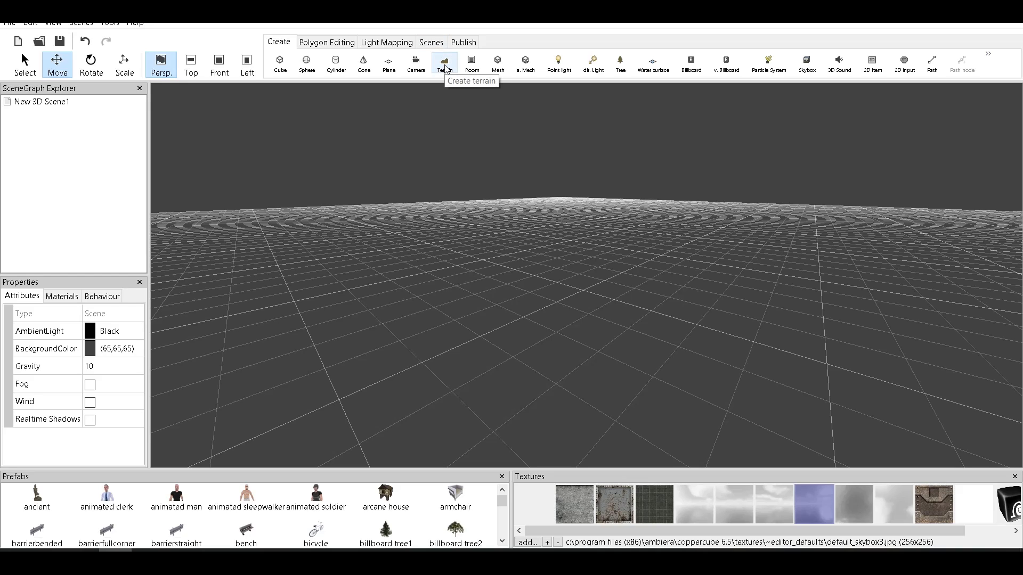
left_click(446, 68)
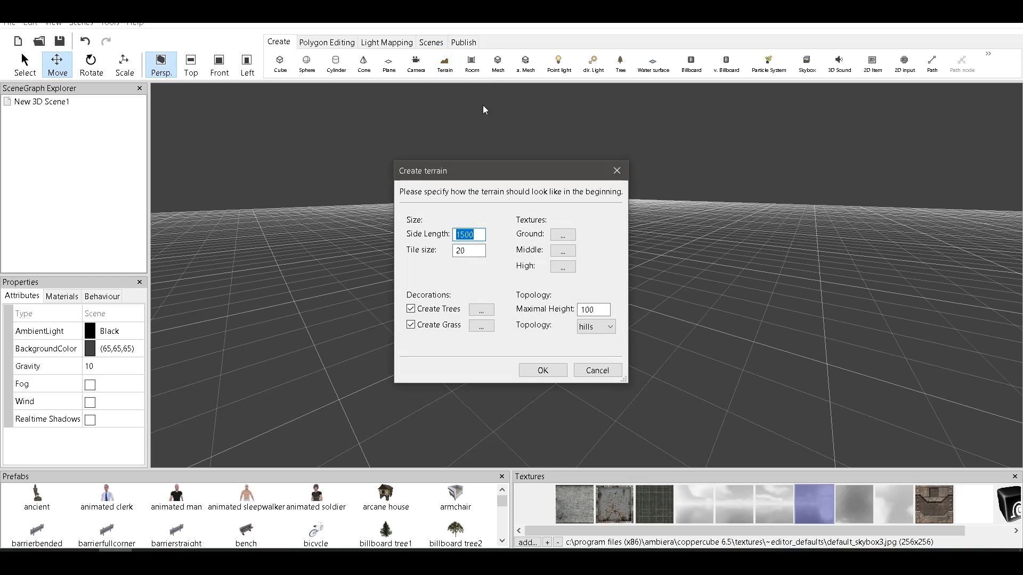
left_click_drag(532, 169, 580, 174)
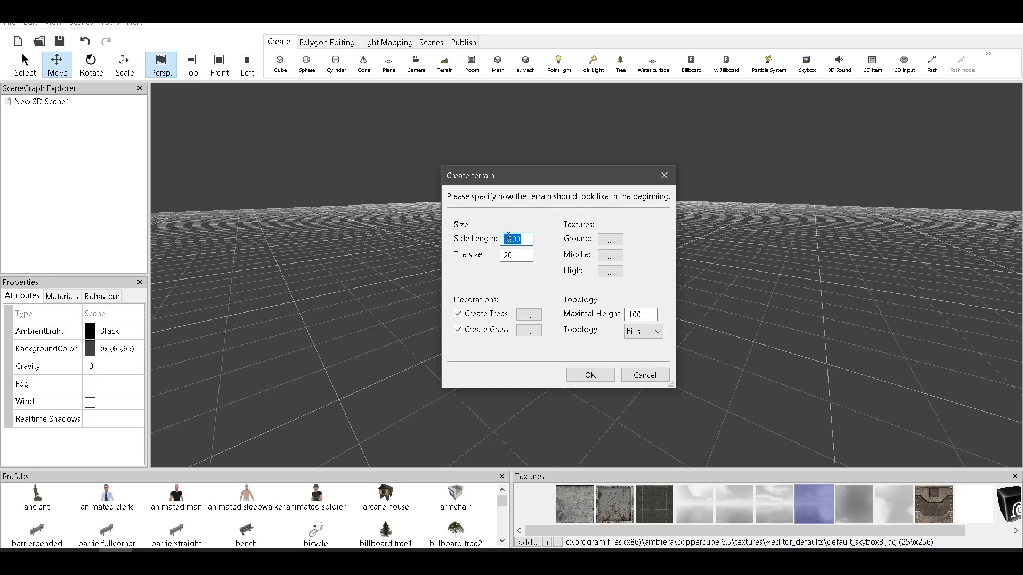
left_click(521, 257)
left_click(459, 315)
mouse_move(646, 314)
left_mouse_down()
mouse_move(606, 315)
mouse_move(647, 314)
left_mouse_up()
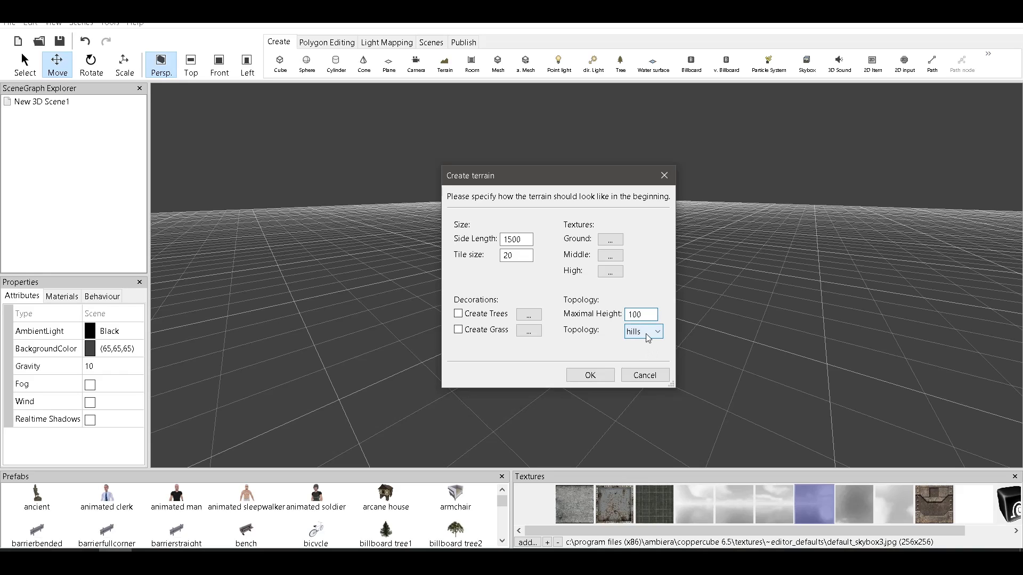
left_click(646, 335)
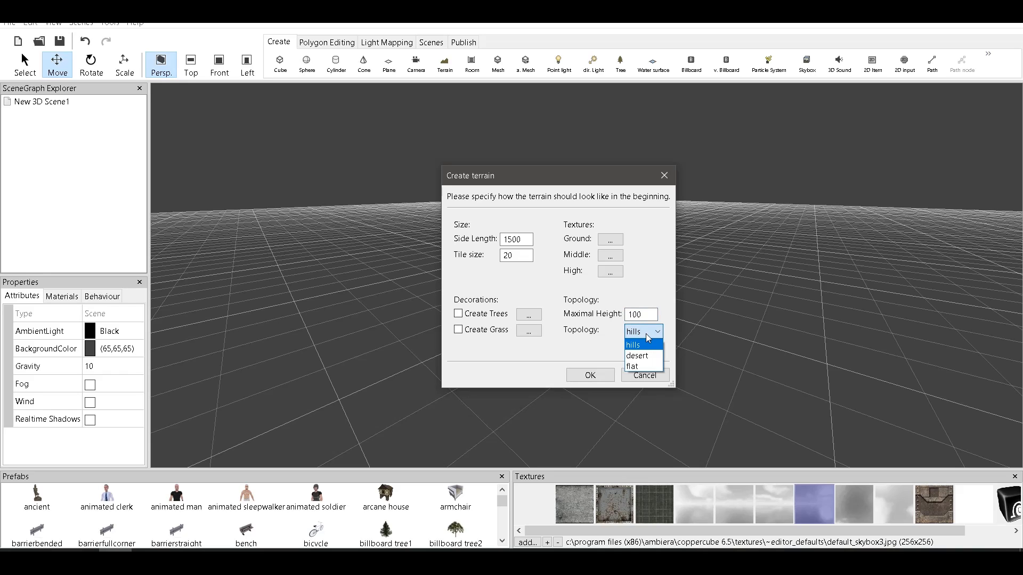
left_click(642, 366)
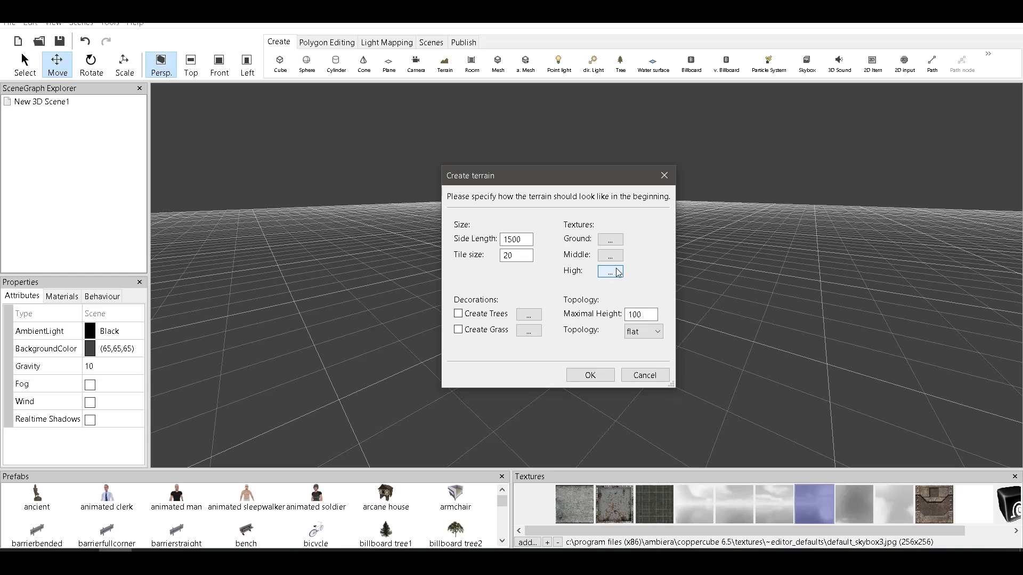
left_click(590, 375)
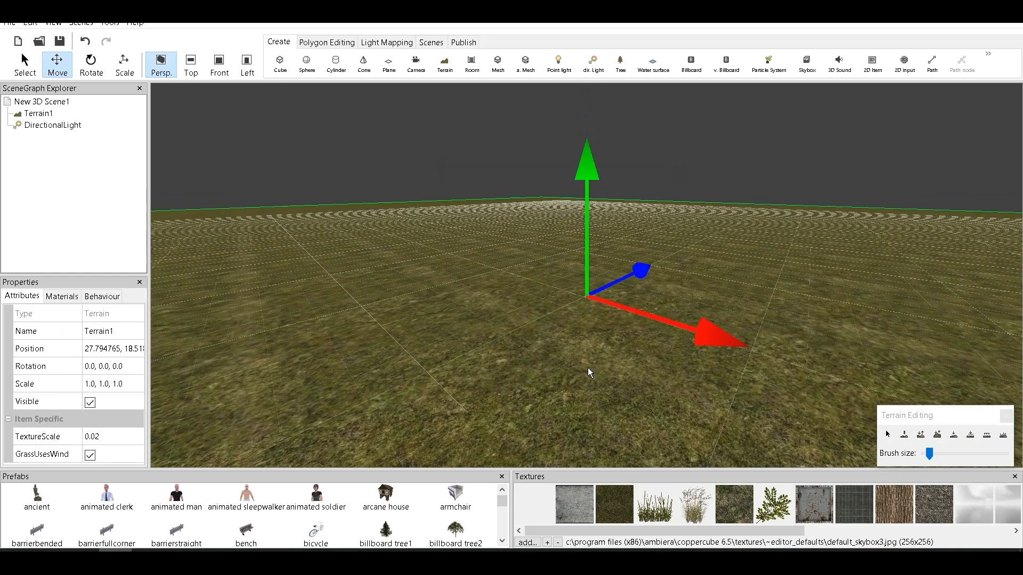
Publish the scene as a Windows (.exe) test application, look at the terrain in it and close the test run
mouse_move(766, 380)
left_mouse_down()
mouse_move(737, 377)
mouse_move(775, 377)
left_mouse_up()
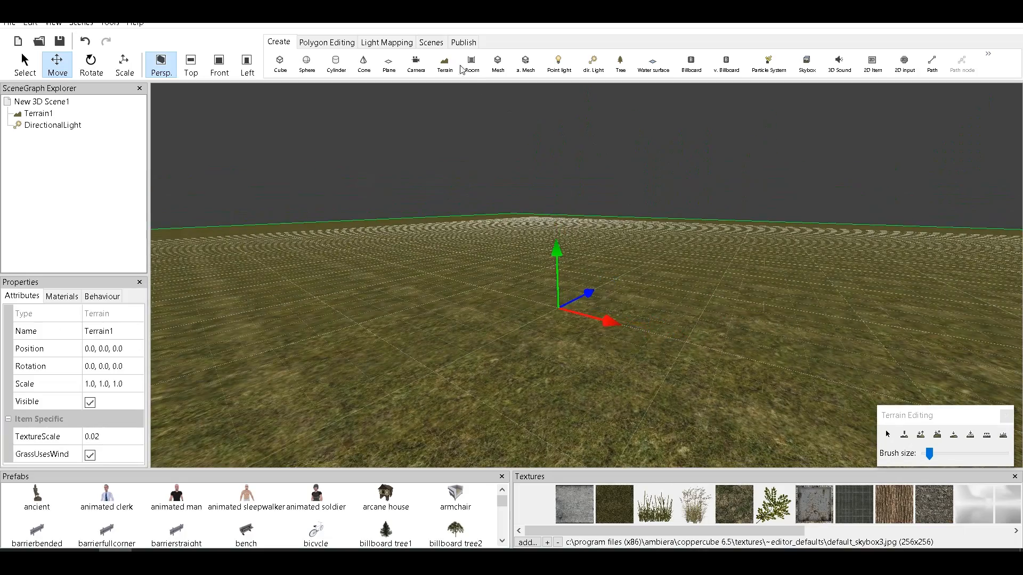
left_click(460, 45)
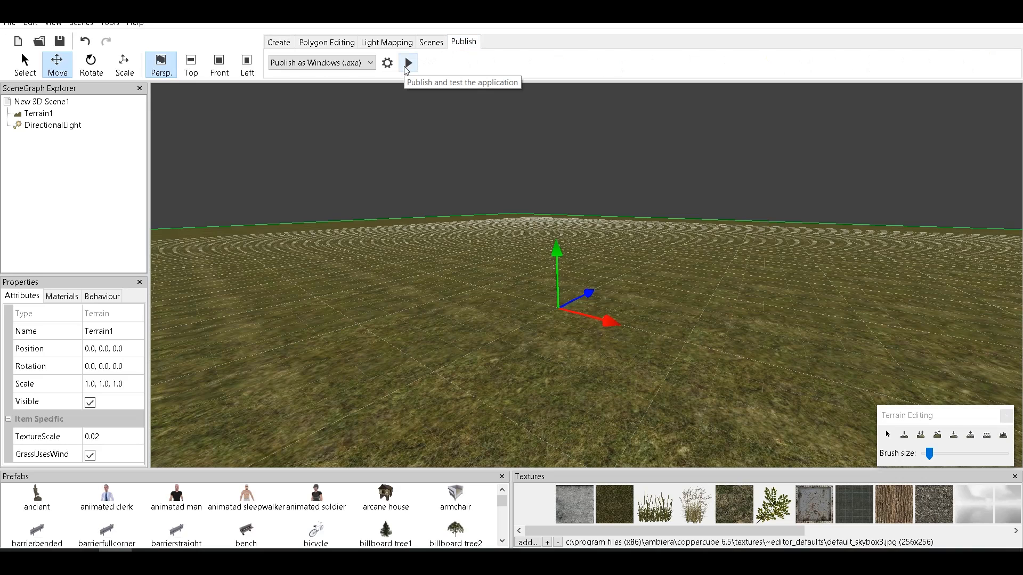
left_click(408, 64)
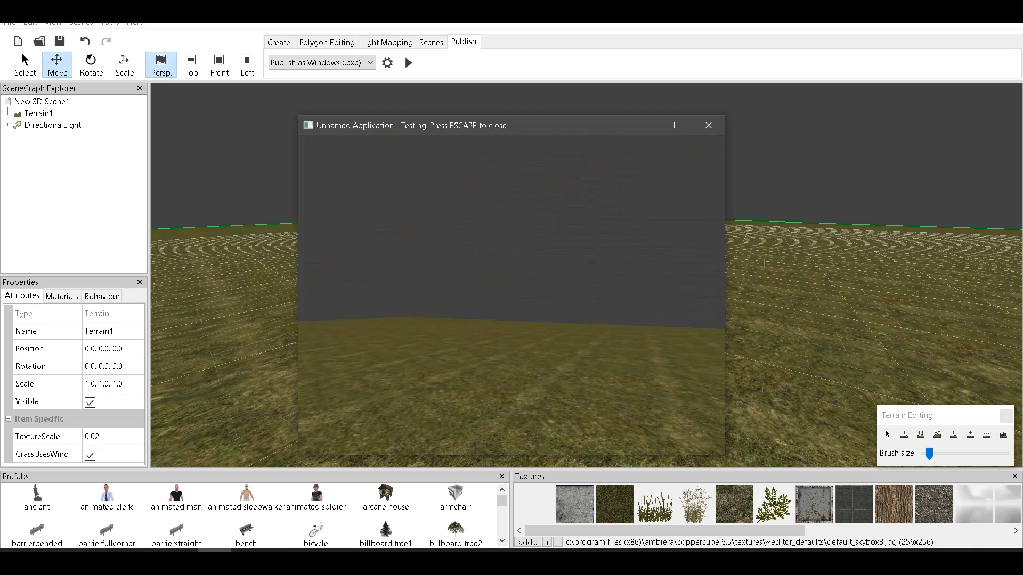
key("Escape")
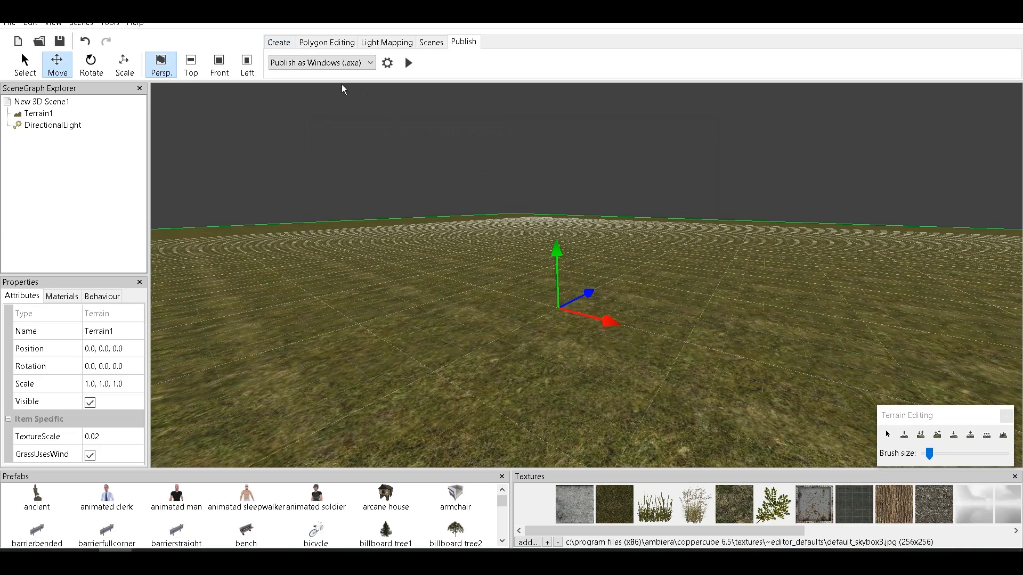
Add a First Person Shooter Camera as the scene's first active camera and select it in the scene graph
left_click(279, 42)
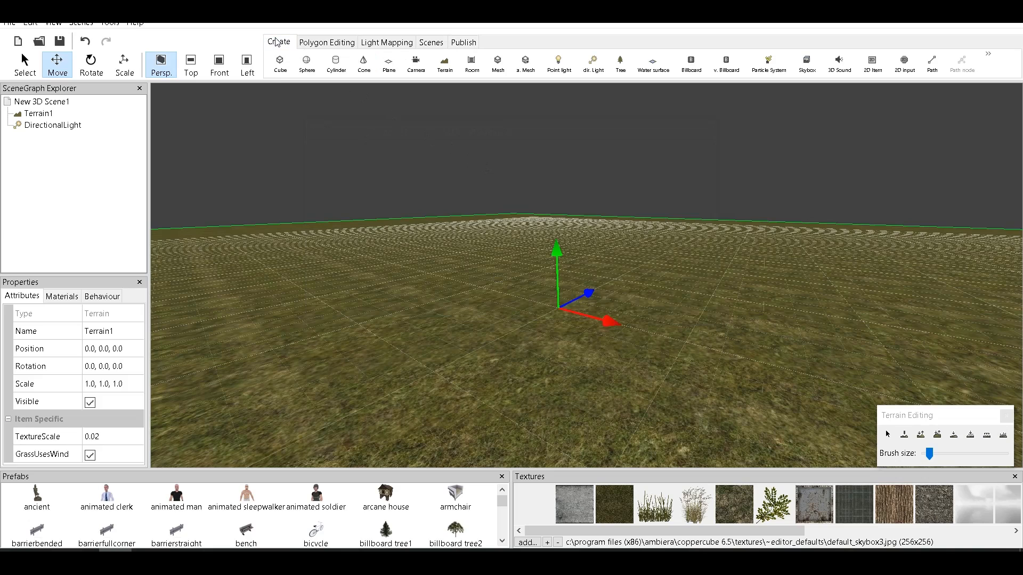
left_click(415, 64)
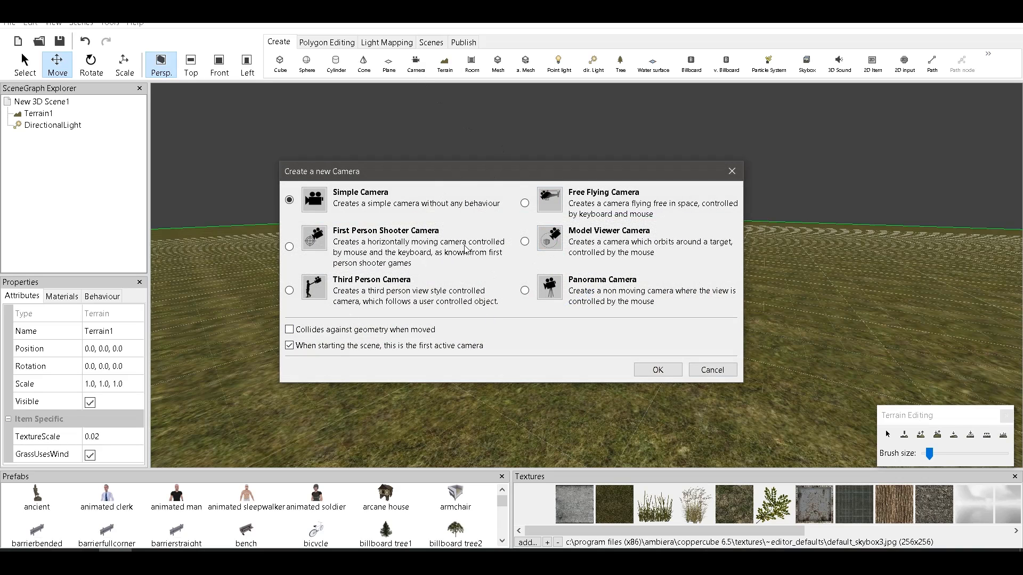
left_click(289, 246)
left_click(658, 370)
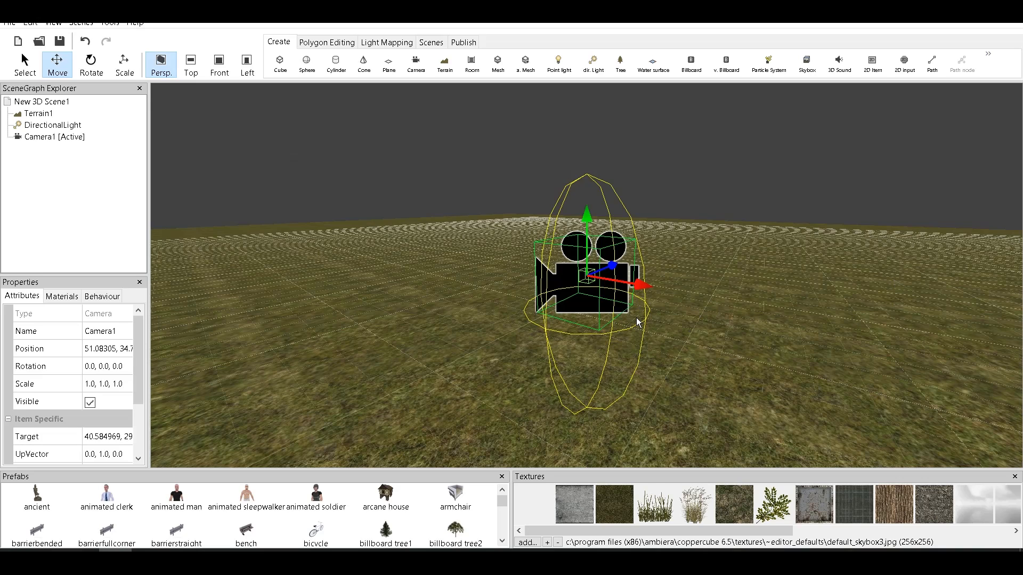
left_click(45, 137)
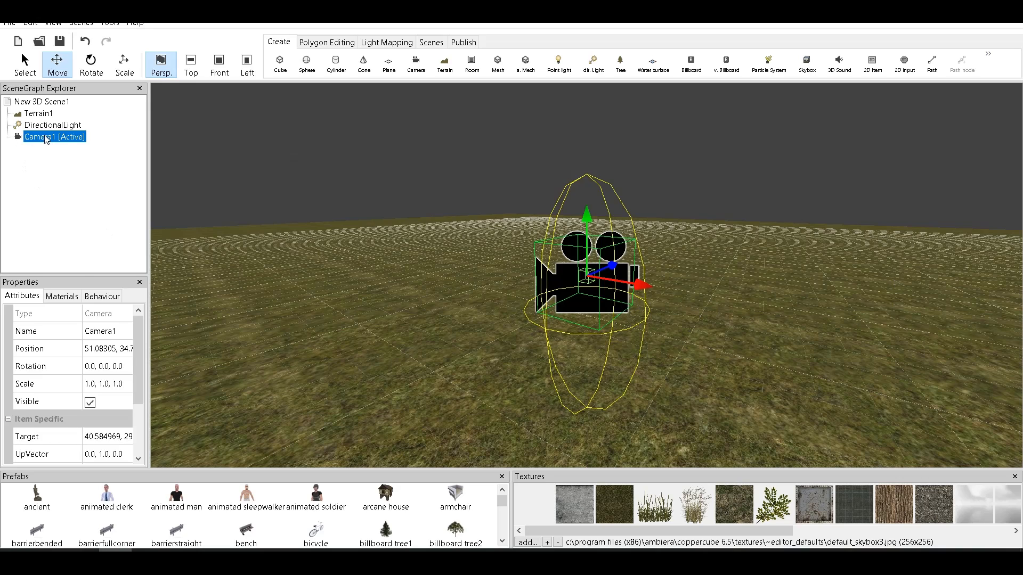
Examine the settings of the camera's First Person Shooter behaviour, briefly turning the CanFly option on and off again
left_click(97, 297)
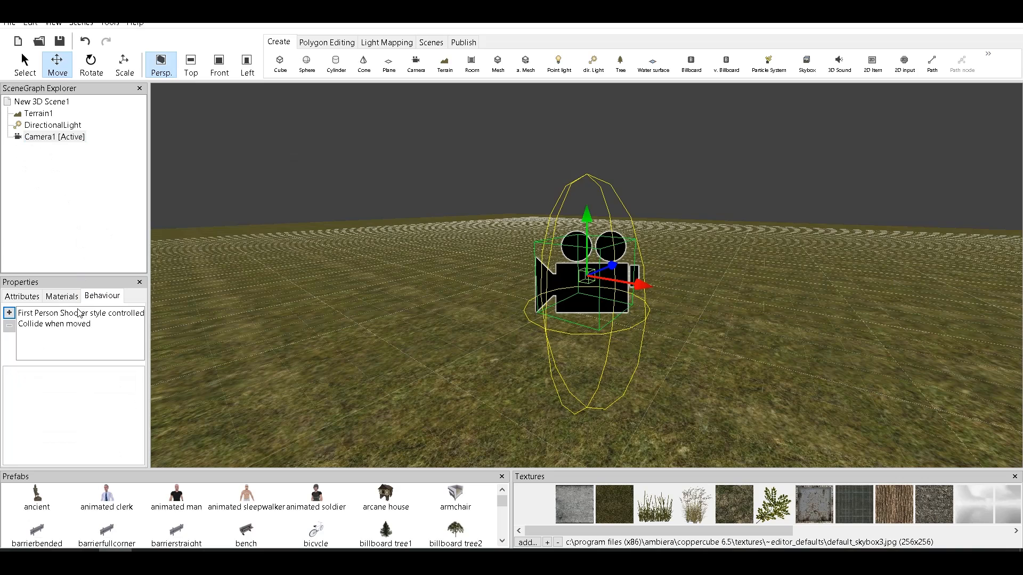
left_click(79, 316)
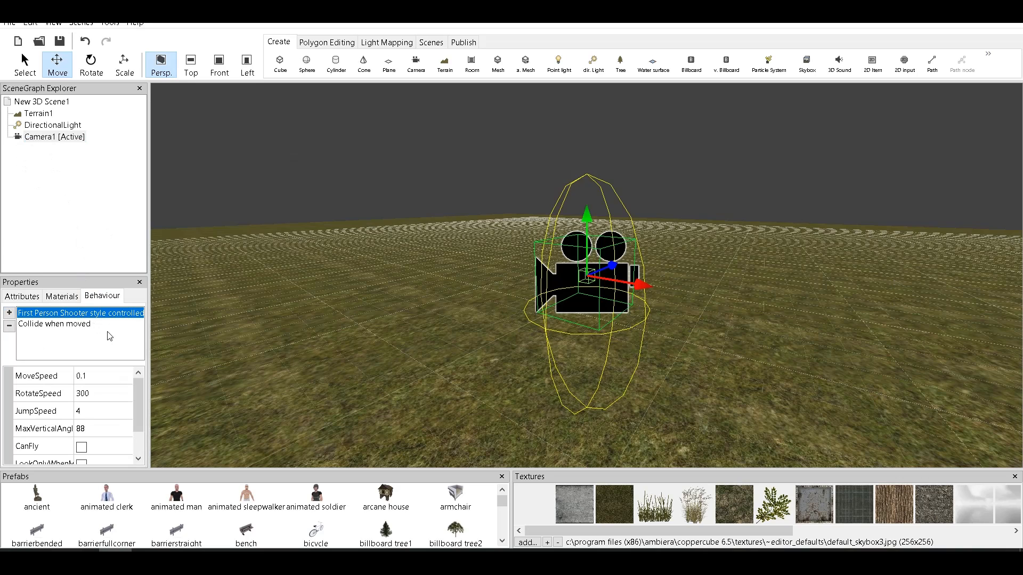
mouse_move(138, 391)
left_mouse_down()
mouse_move(137, 406)
mouse_move(136, 376)
left_mouse_up()
left_click(94, 380)
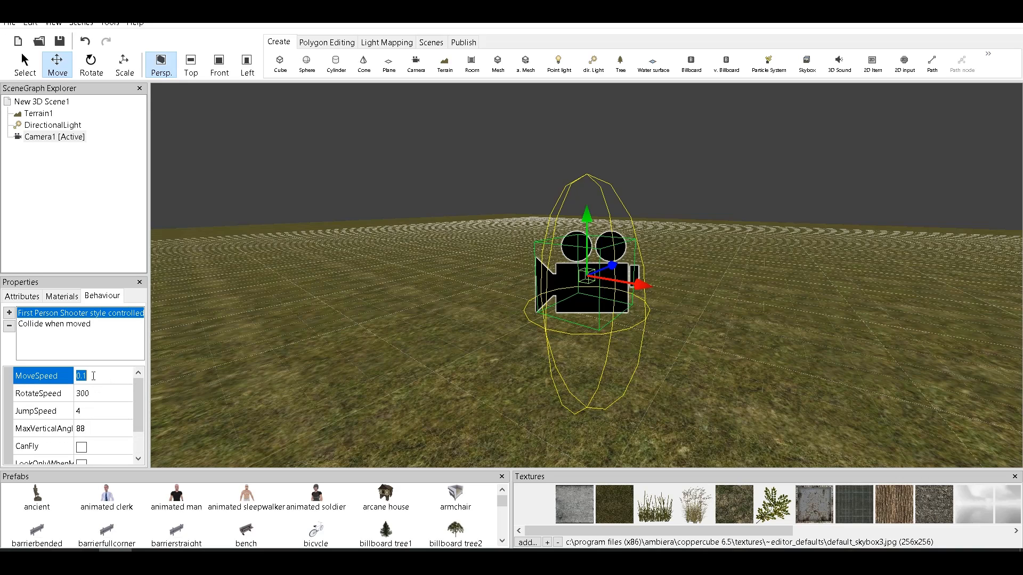
left_click(96, 394)
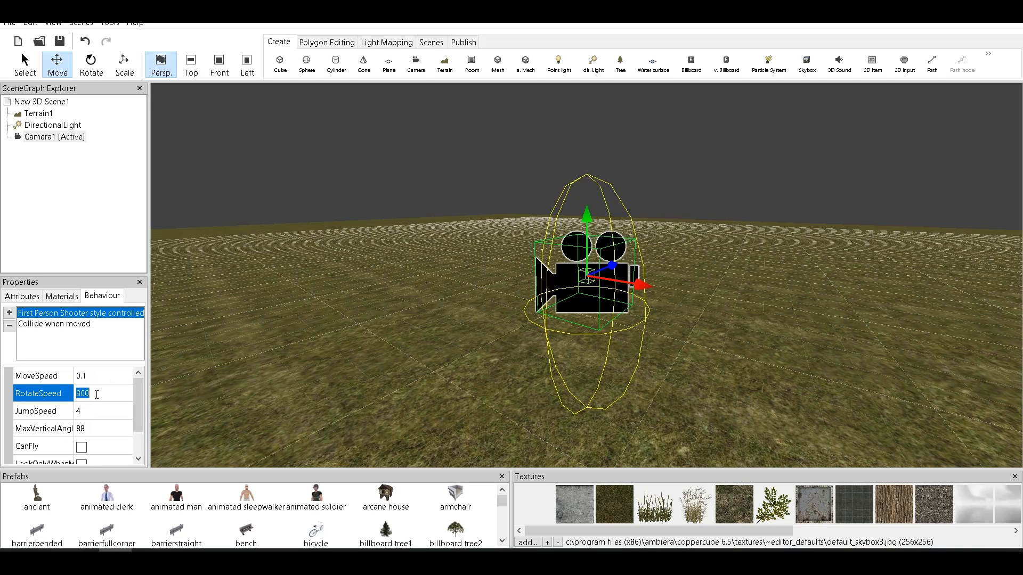
left_click(86, 414)
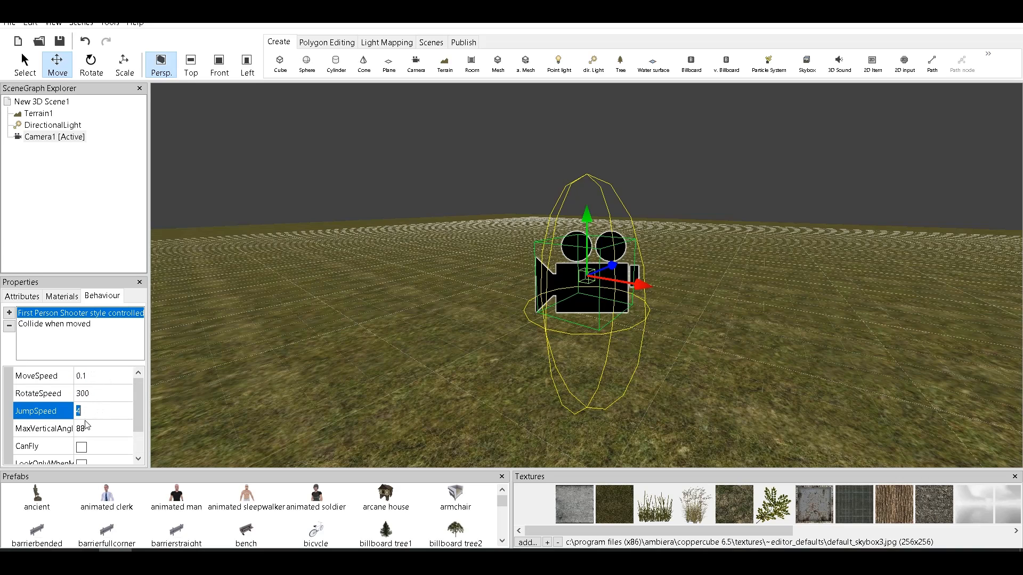
left_click(86, 429)
left_click(132, 408)
left_click_drag(136, 417, 137, 451)
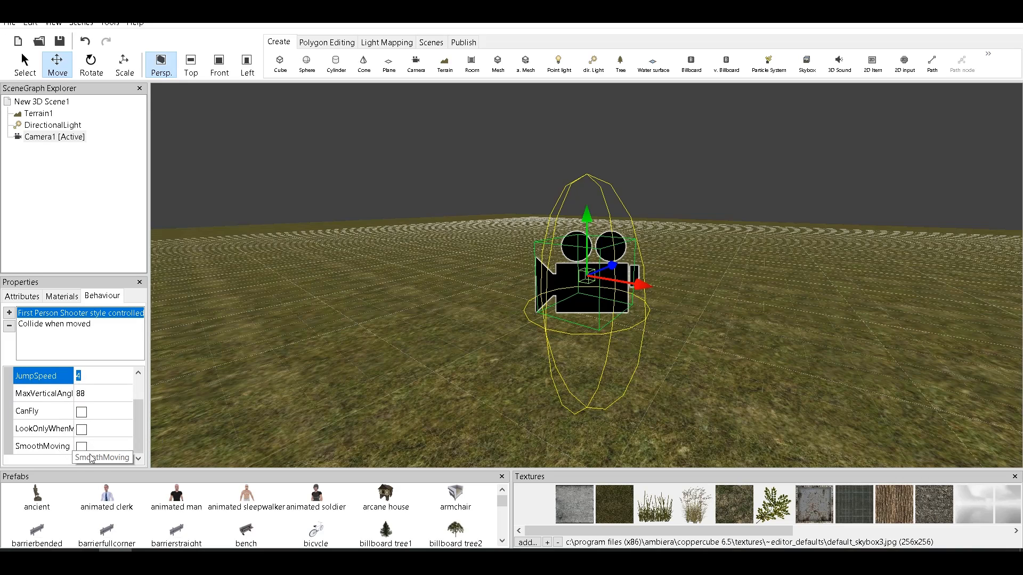
left_click(82, 415)
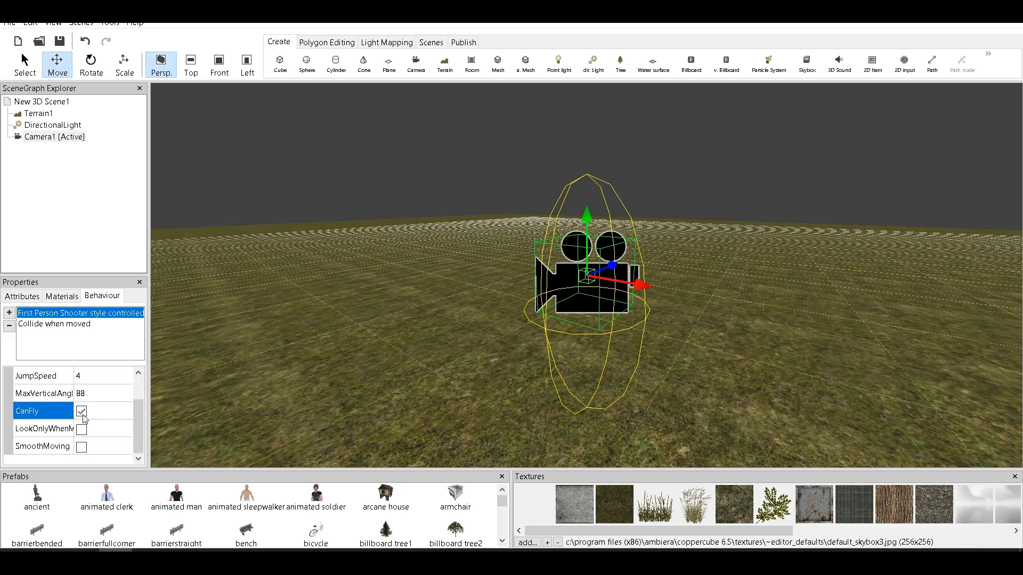
left_click(83, 430)
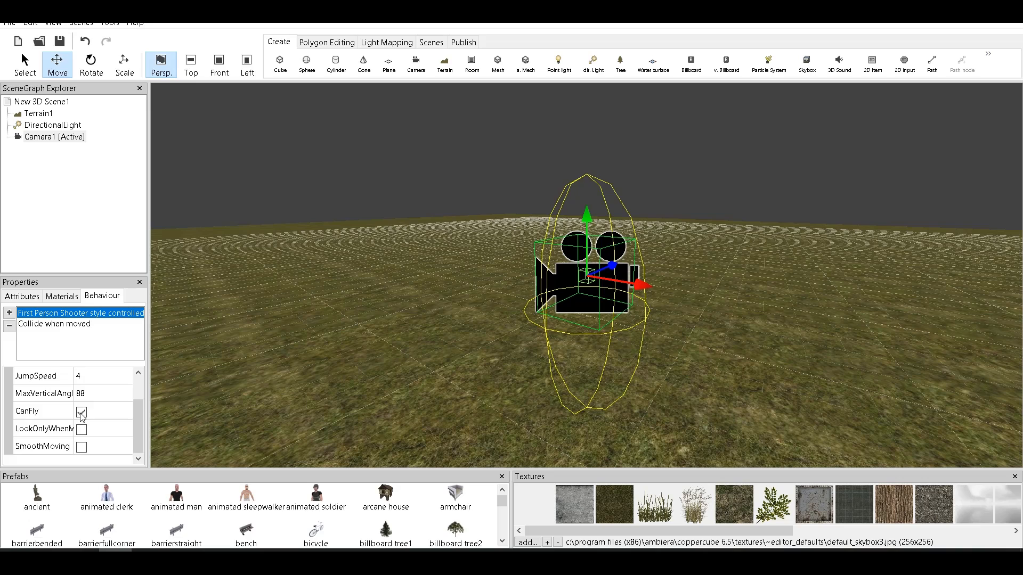
Set the First Person Shooter behaviour's MoveSpeed to 0.06, RotateSpeed to 100, JumpSpeed to 0 and maximum vertical angle to 70
left_click_drag(138, 421, 129, 373)
left_click(97, 375)
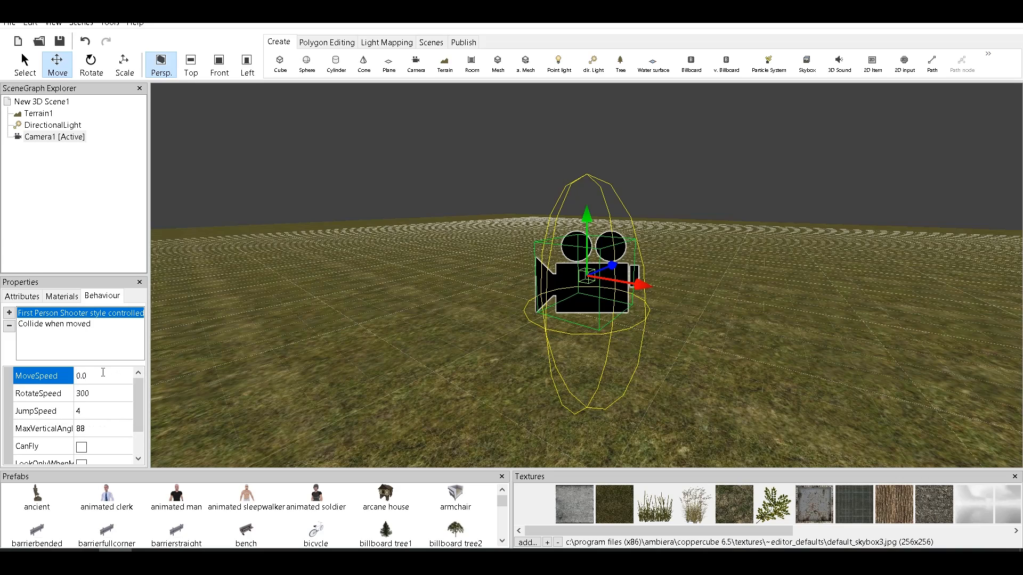
left_click(89, 393)
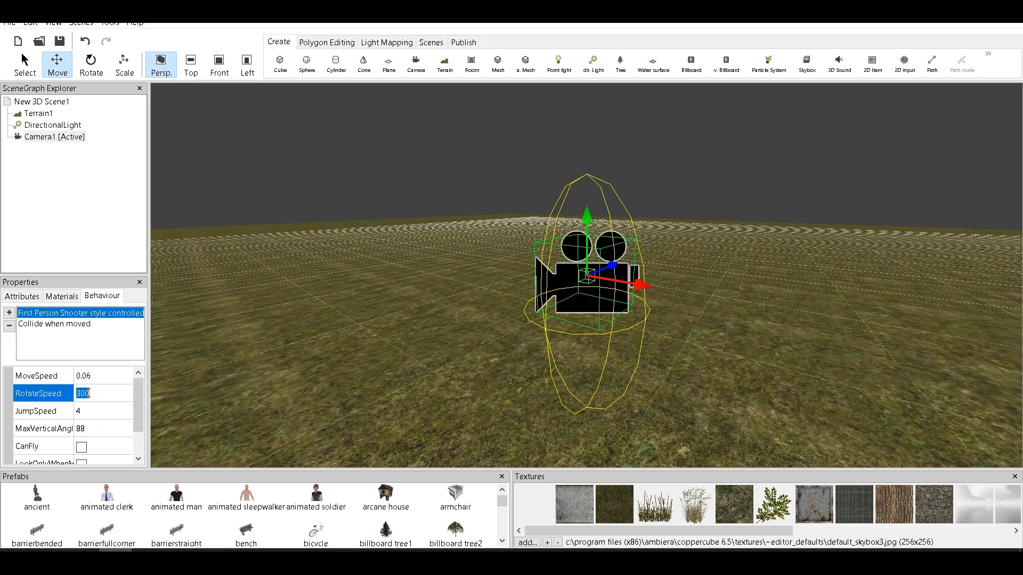
type("100")
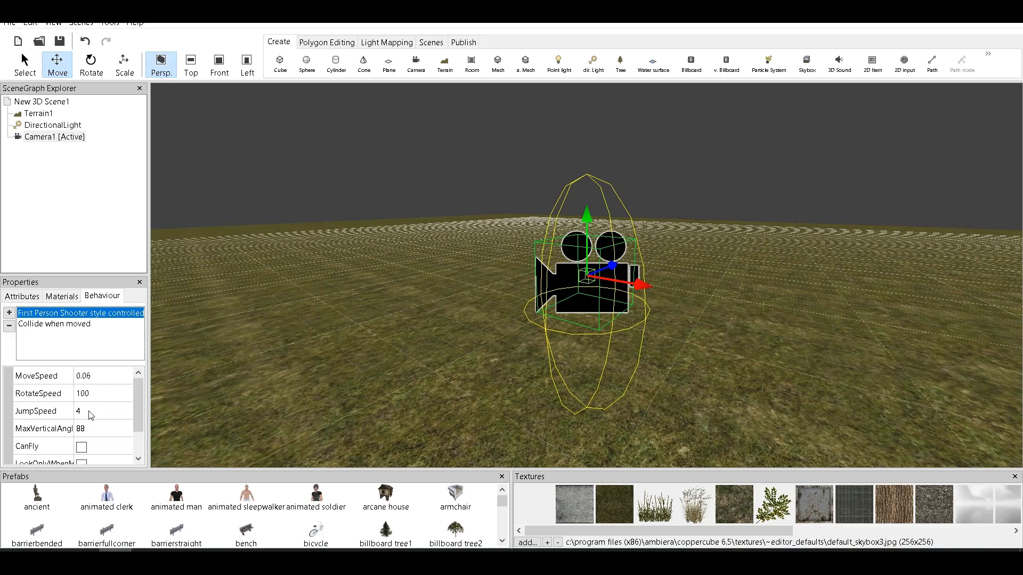
left_click(90, 411)
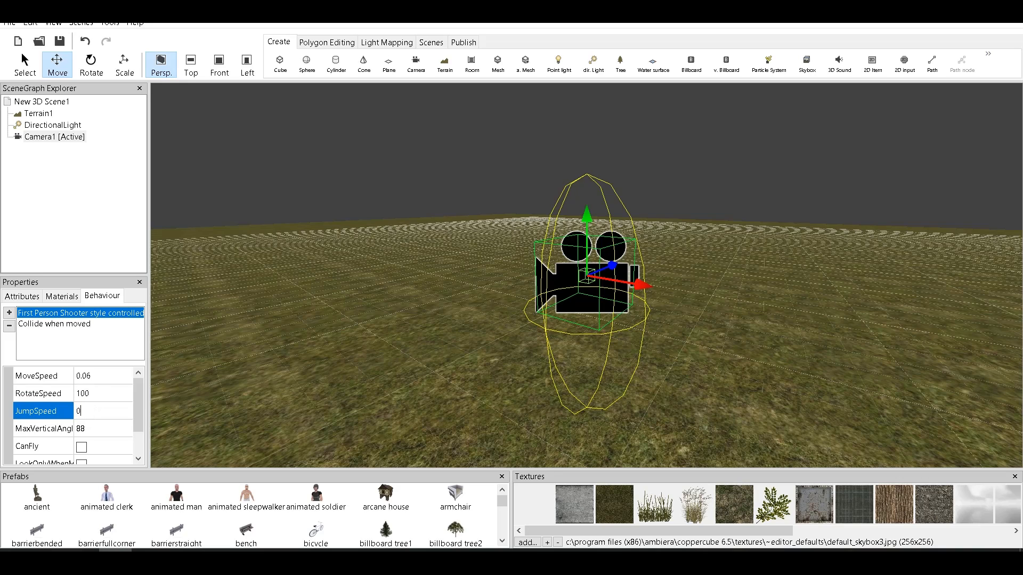
left_click(85, 428)
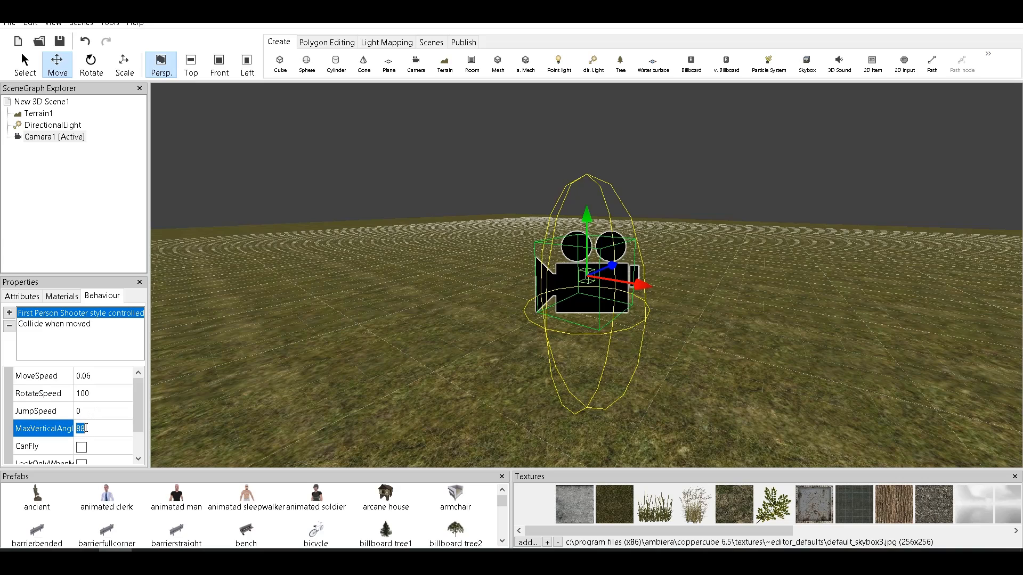
type("70")
key("Return")
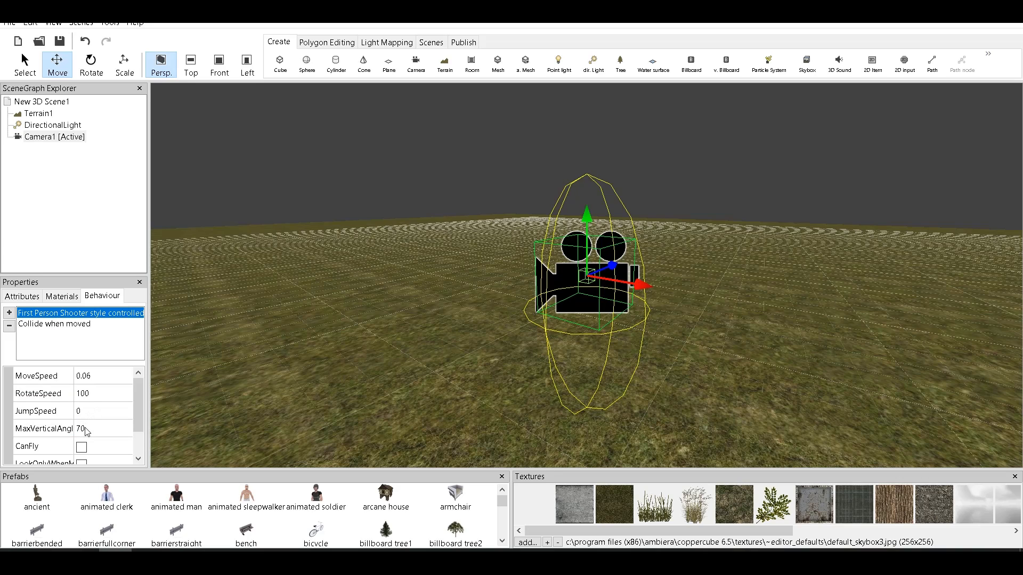
Publish the scene as a Windows (.exe) test, walk forward across the terrain and close the test run
left_click(463, 42)
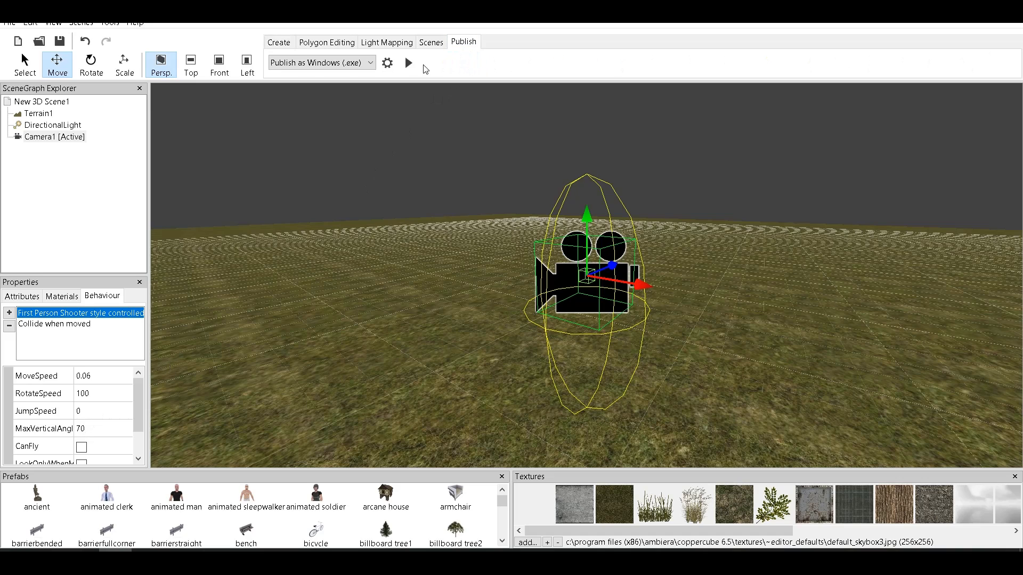
left_click(408, 63)
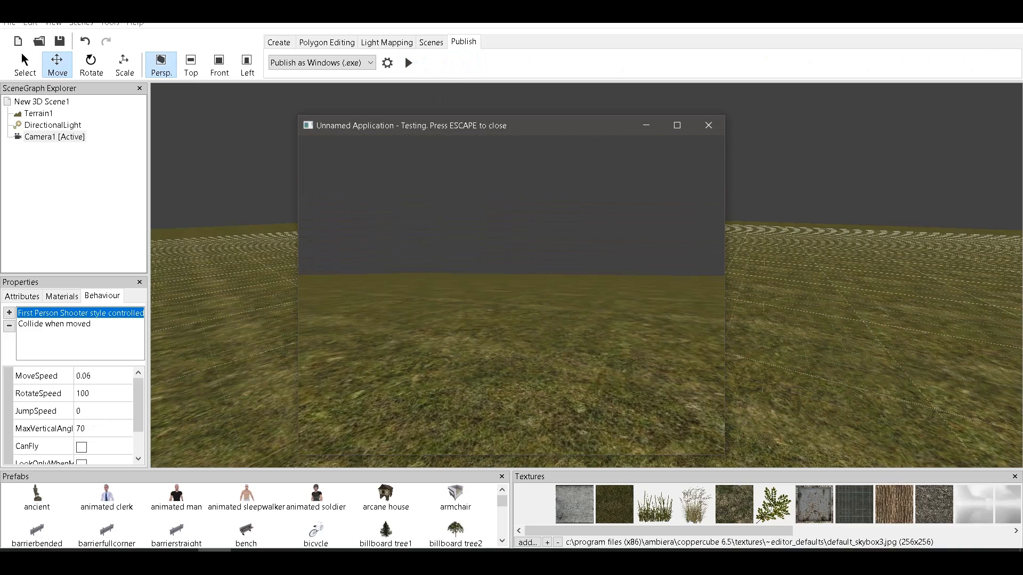
key("w")
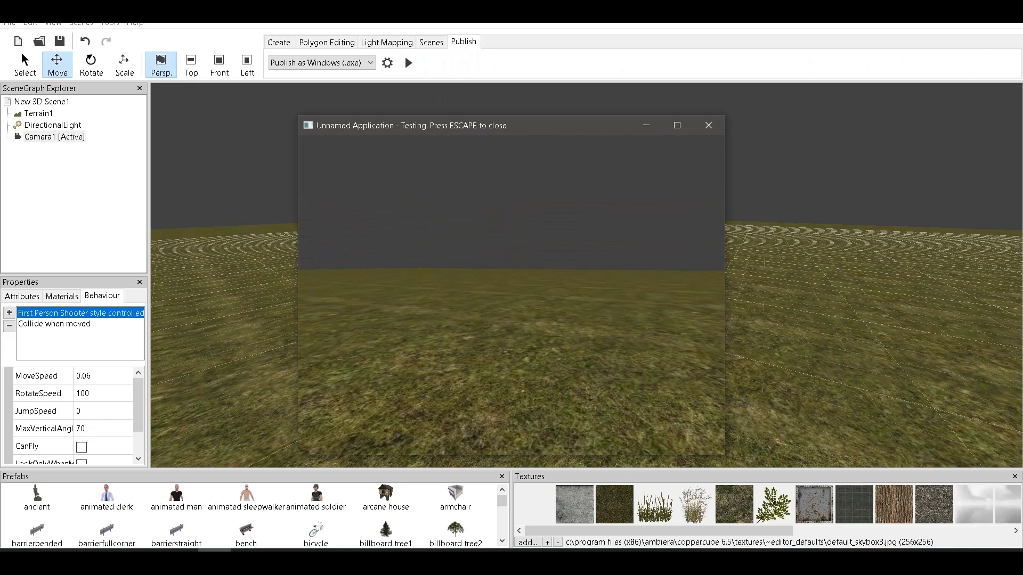
key("w")
key("w")
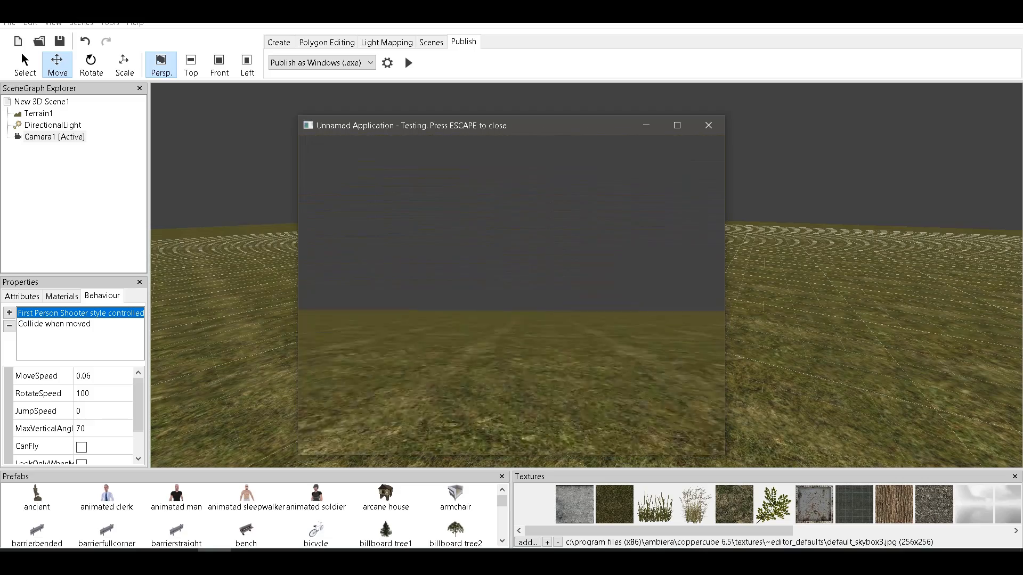
key("Escape")
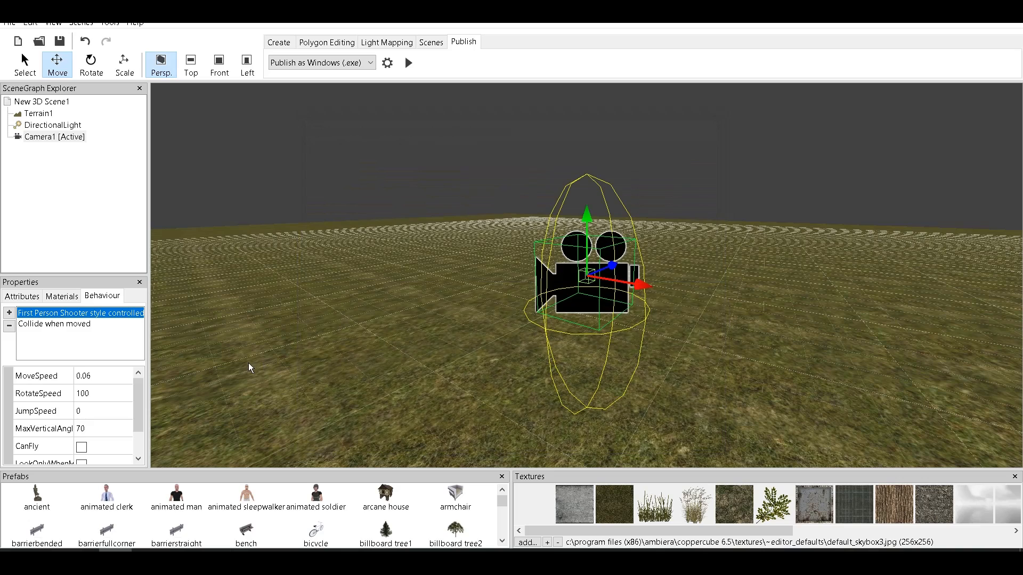
Examine the size and relative position of the collision ellipsoid in the camera's Collide when moved behaviour
left_click(56, 326)
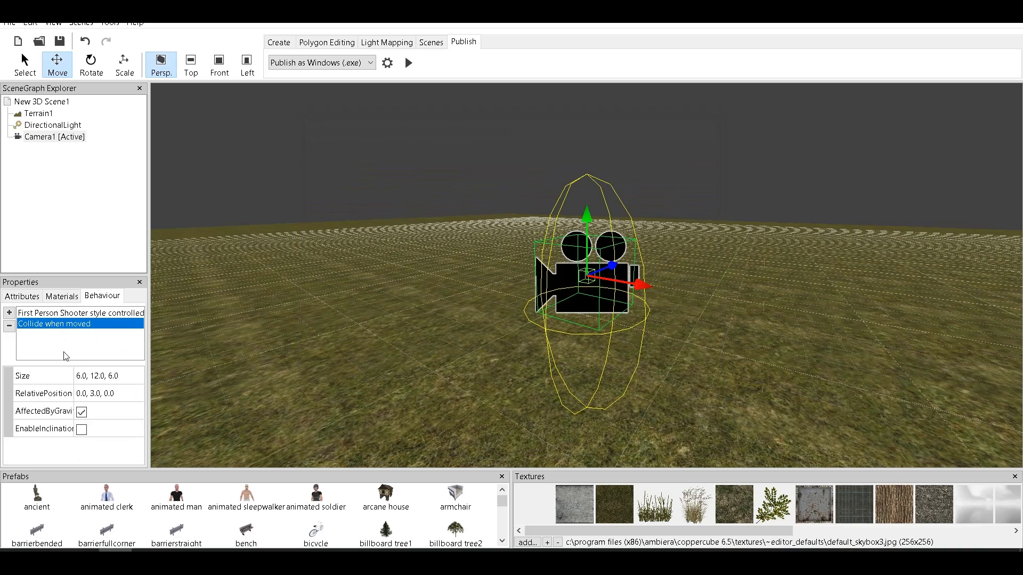
left_click(134, 378)
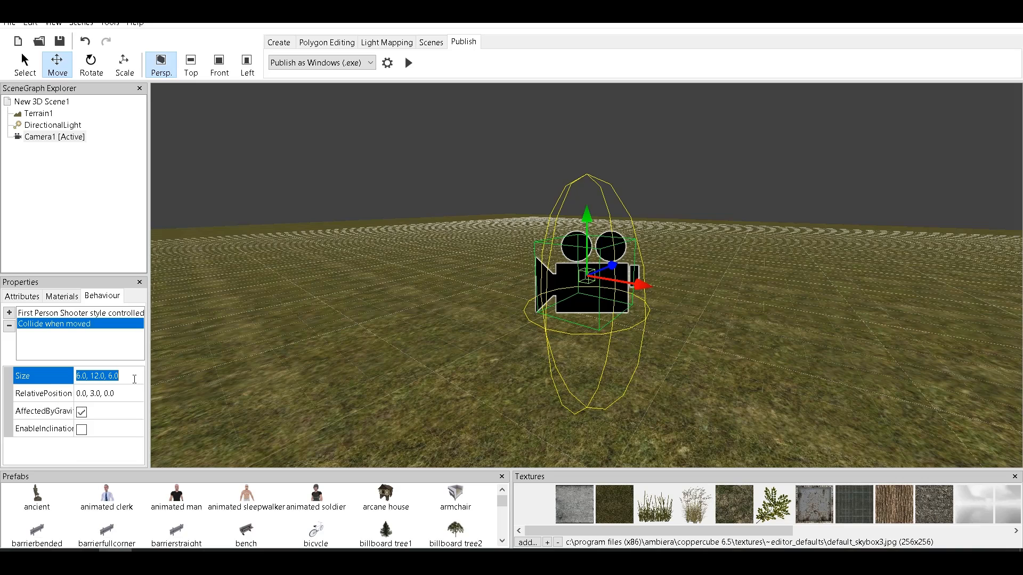
left_click(94, 394)
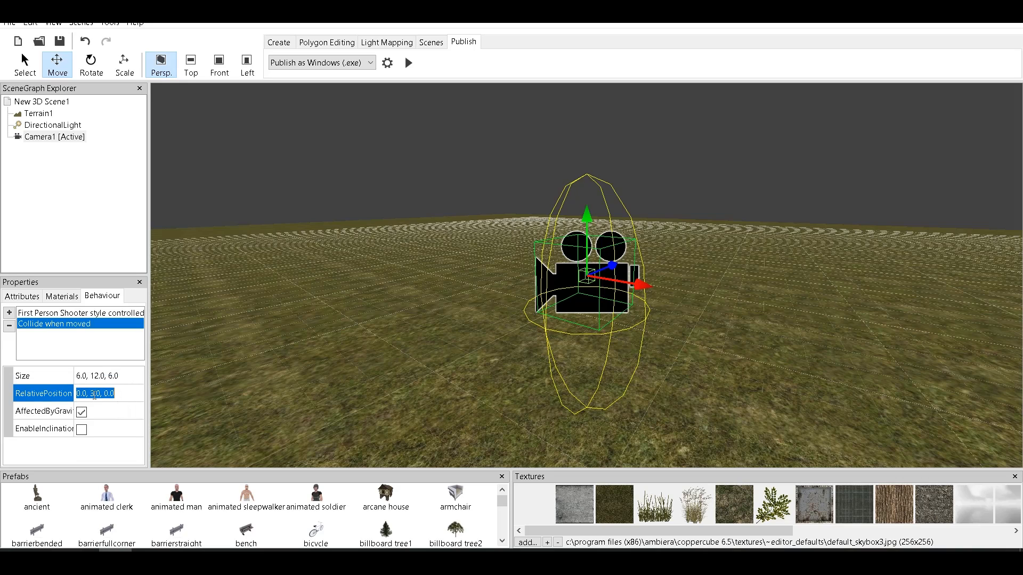
left_click(95, 394)
left_click(586, 274)
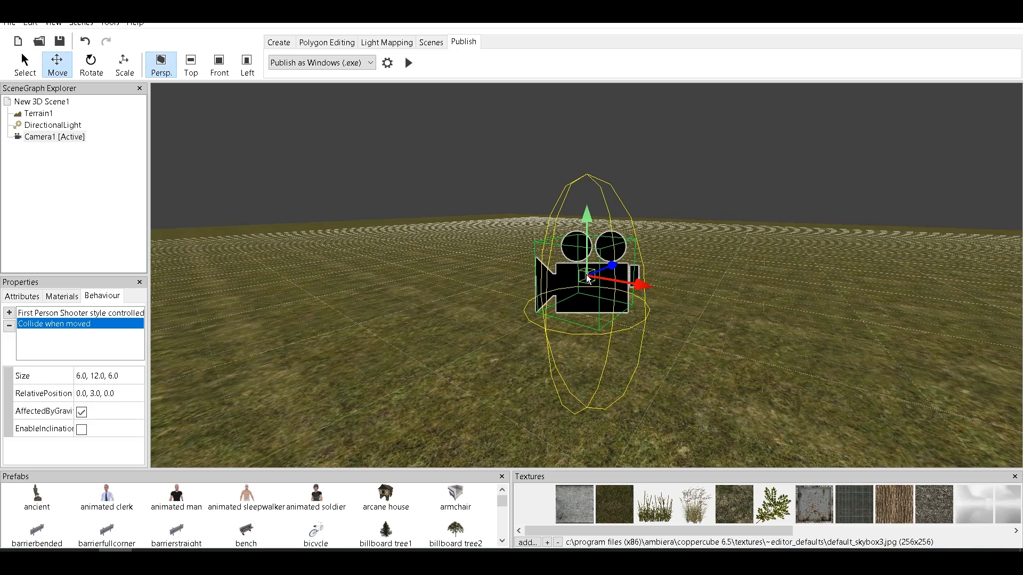
left_click(586, 175)
left_click(594, 271)
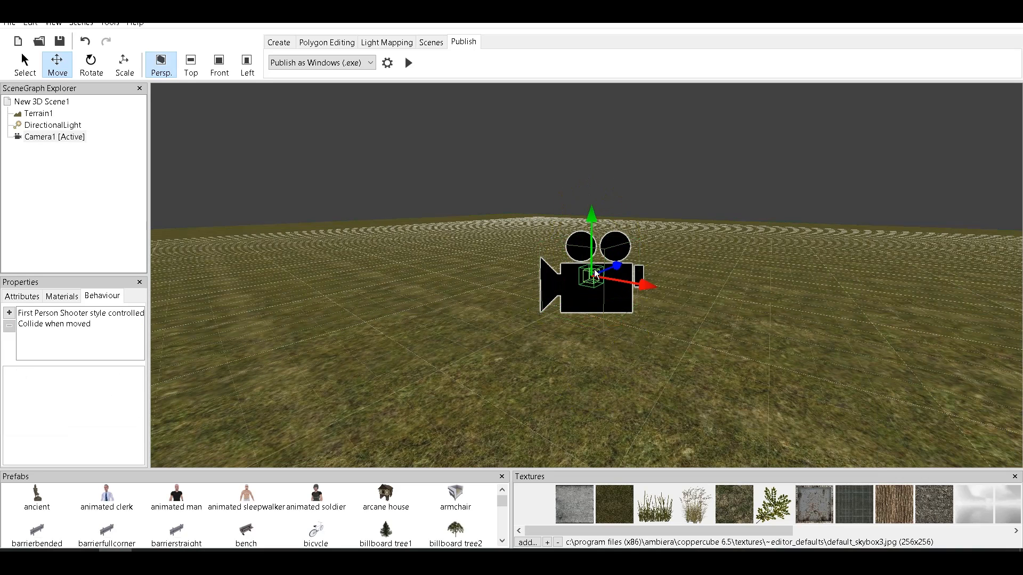
left_click(607, 236)
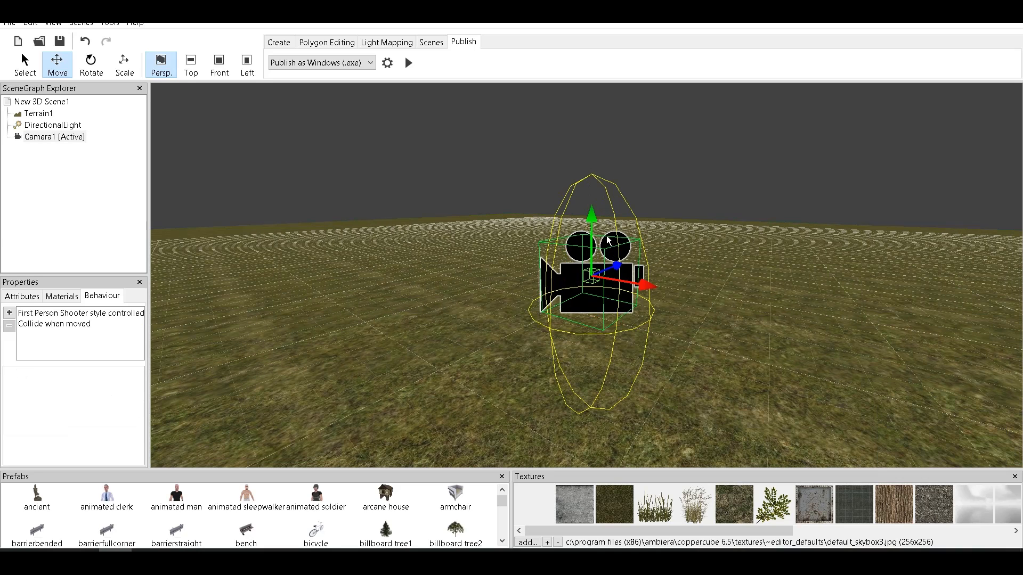
Set the relative position of the camera's Collide when moved behaviour to 0.0, 12.0, 0.0 and inspect the ellipsoid
left_click(81, 323)
left_click(96, 393)
left_click(97, 393)
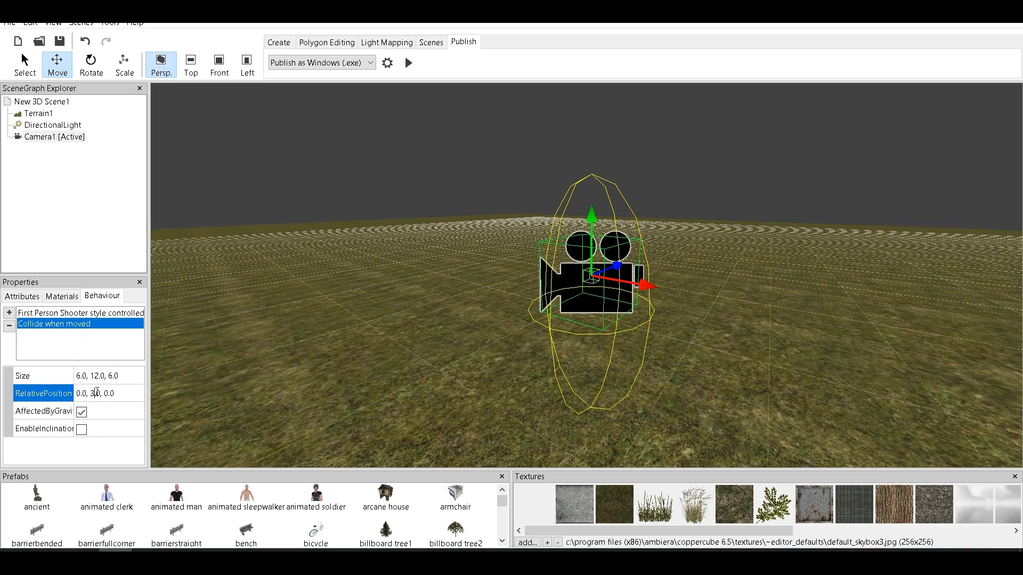
key("BackSpace")
key("BackSpace")
type("12")
key("Return")
scroll(660, 385, "down", 3)
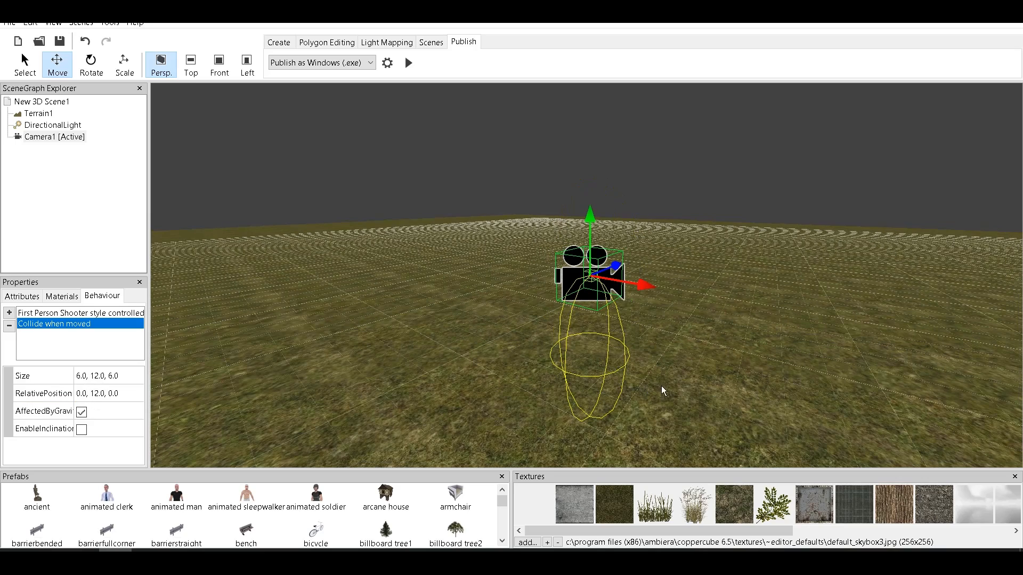
middle_click_drag(660, 386, 659, 358)
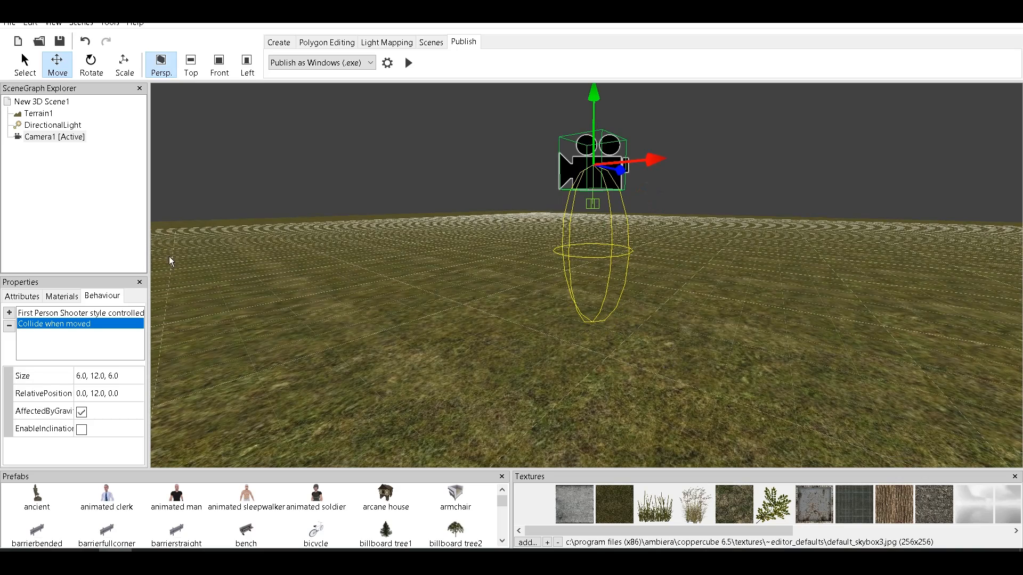
Set the collision ellipsoid's relative position to 0.0, 0.0, 0.0 and inspect it around the camera
left_click(116, 390)
type("0")
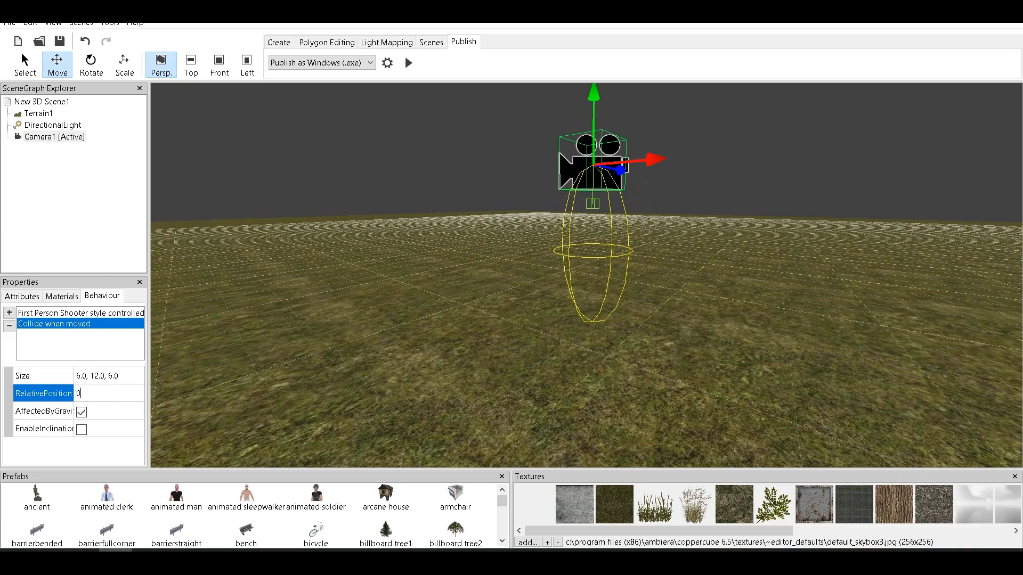
key("Return")
middle_click_drag(659, 190, 684, 193)
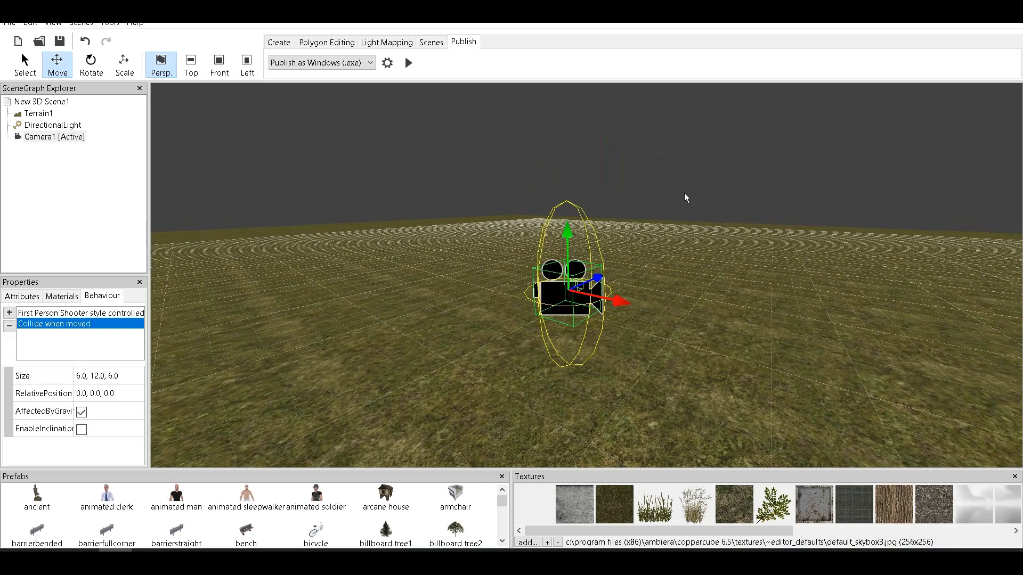
scroll(624, 309, "up", 3)
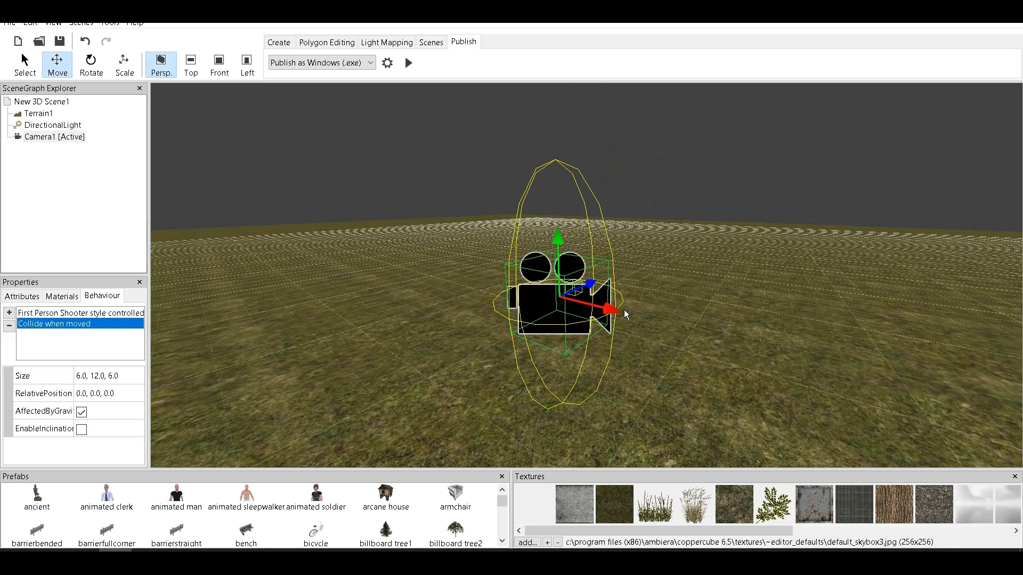
Lower the collision ellipsoid beneath the camera by setting the Y value of its relative position to 12
left_click(95, 394)
left_click(94, 393)
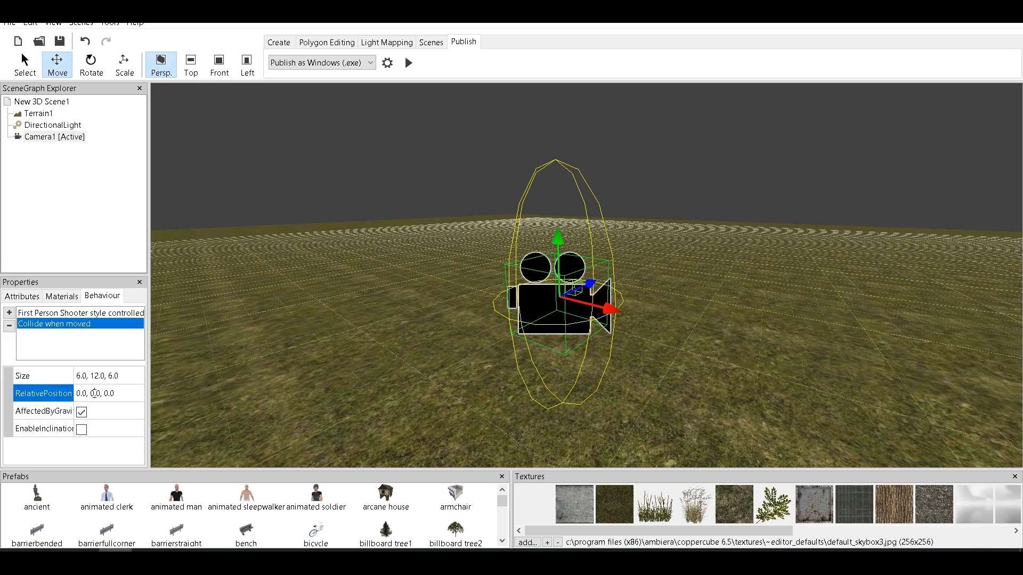
key("BackSpace")
type("12")
key("Return")
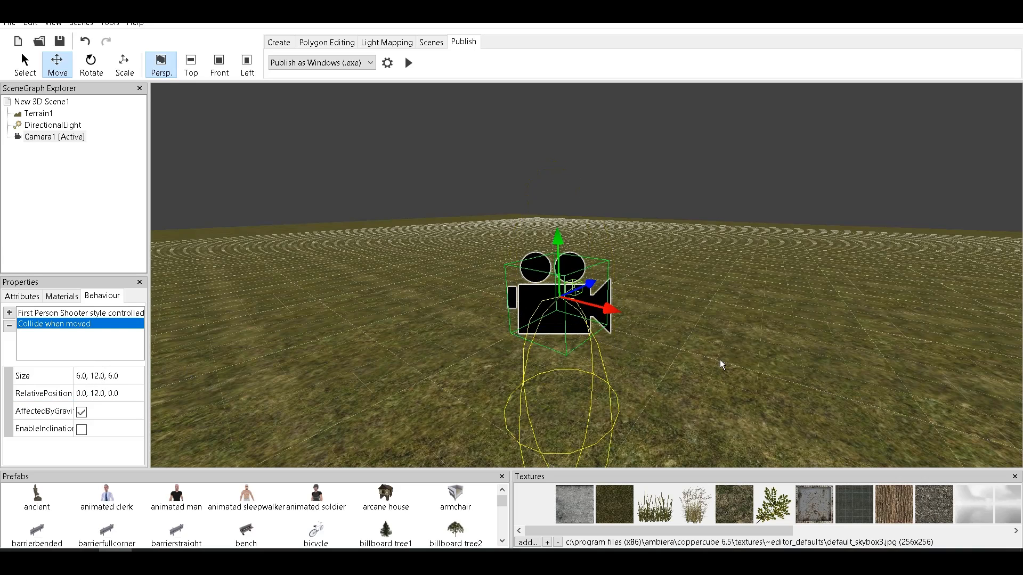
Set the size of the camera's collision ellipsoid to 6.0, 15.0, 6.0
left_click(99, 376)
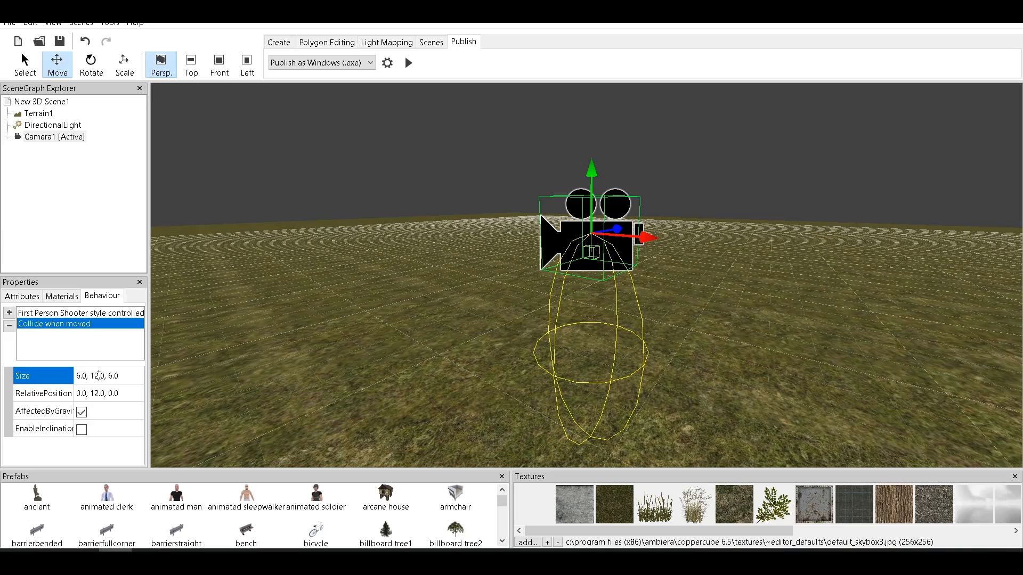
left_click(99, 376)
key("BackSpace")
type("5")
key("Return")
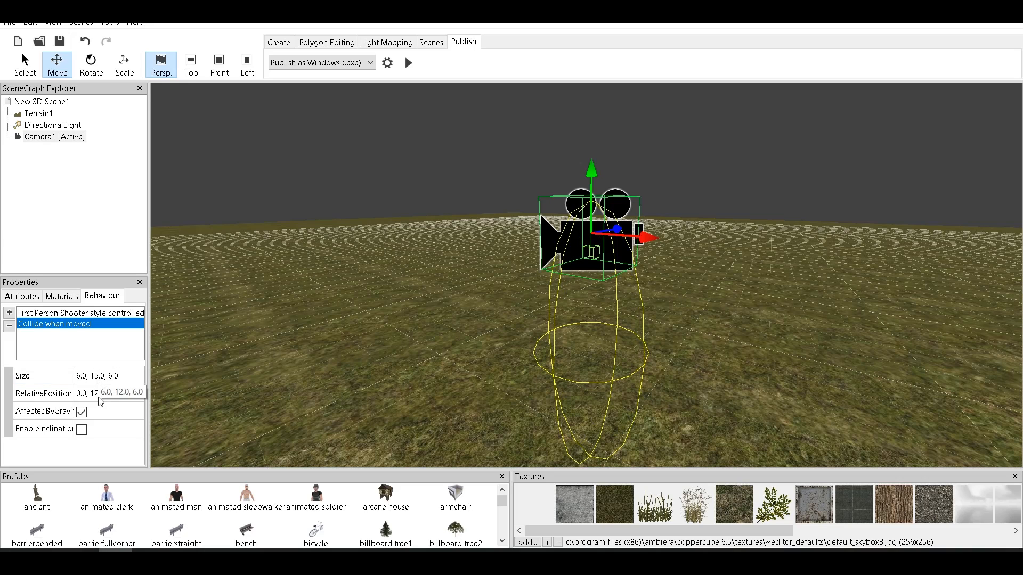
Set the relative position of the camera's collision ellipsoid to 0.0, 15.0, 0.0 and test-run the game
left_click(97, 394)
left_click(97, 393)
key("BackSpace")
type("5")
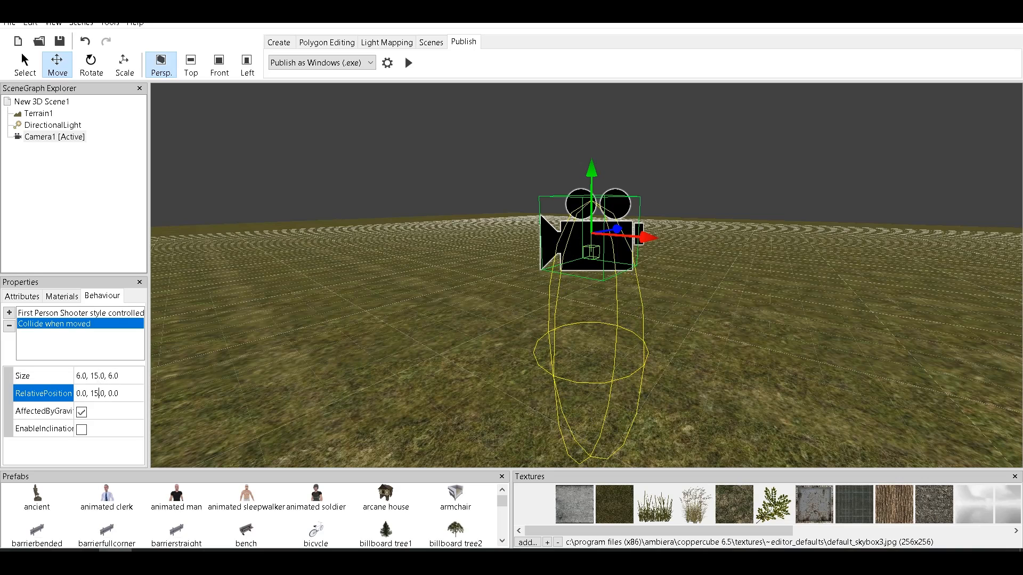
key("Return")
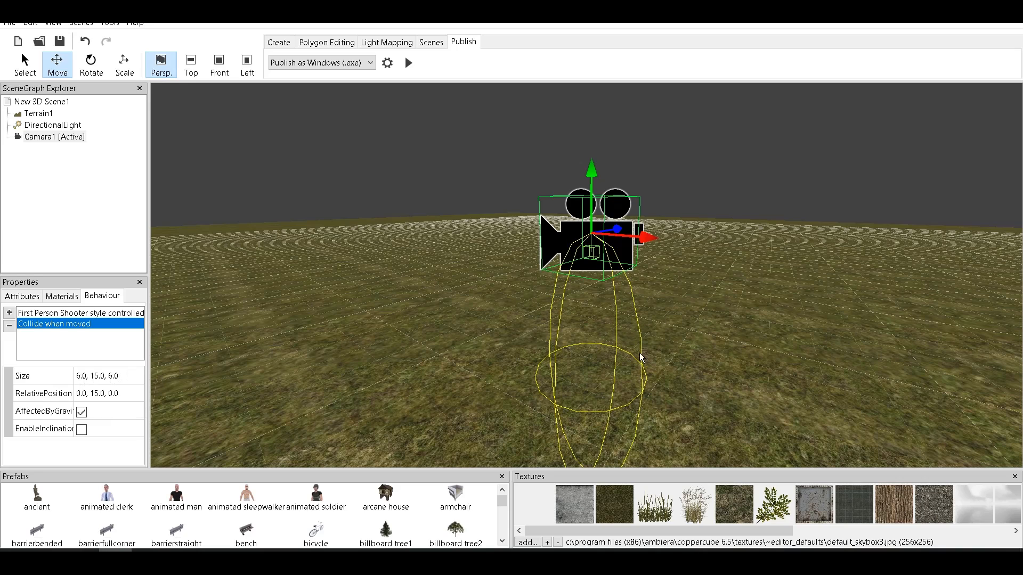
middle_click_drag(702, 347, 415, 396)
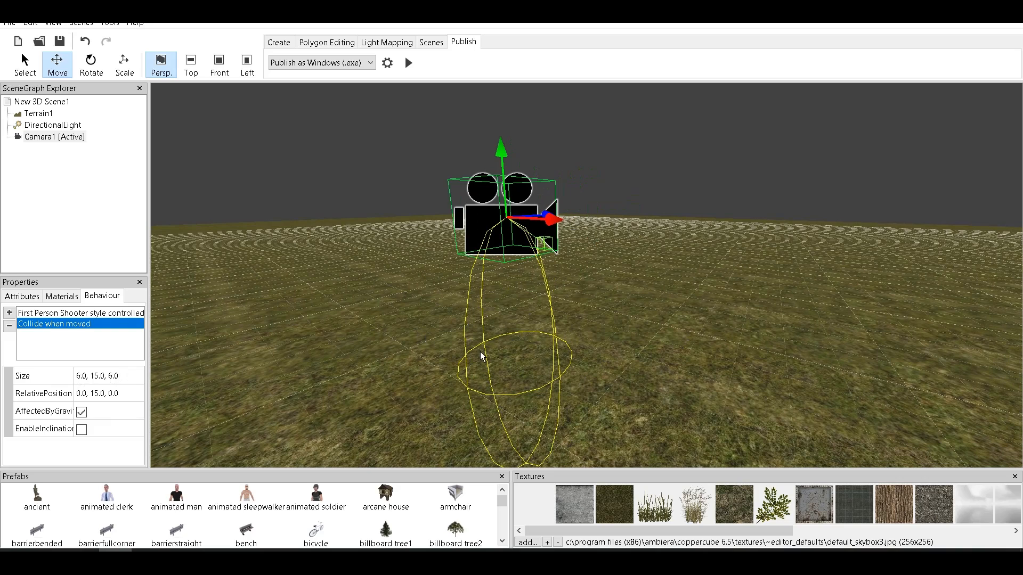
left_click(409, 63)
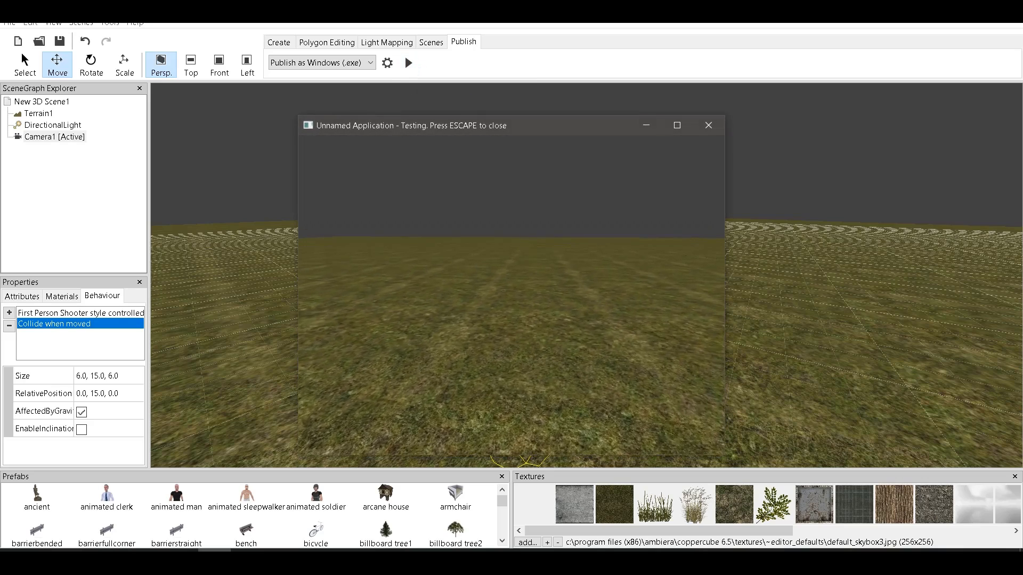
key("Escape")
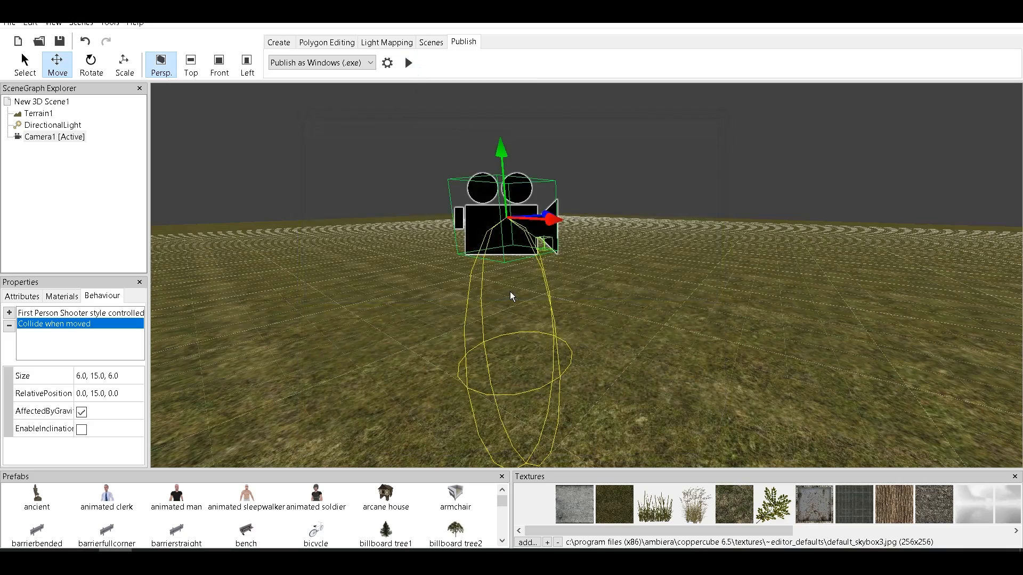
Move the camera's look-at target slightly farther along the blue axis and raise it a little, and inspect the ellipsoid against the ground
scroll(510, 292, "down", 3)
left_click(553, 252)
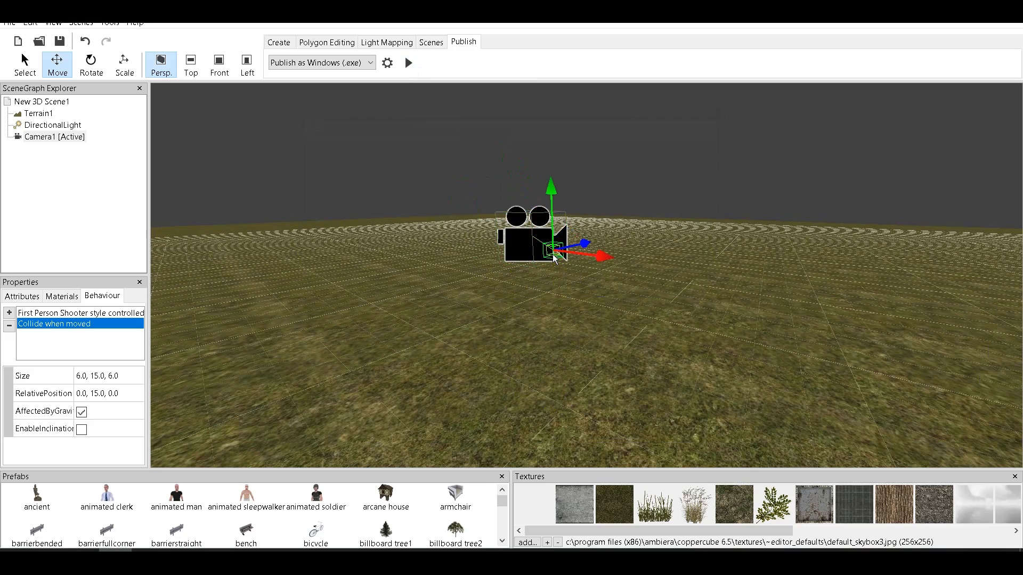
left_click_drag(583, 244, 600, 238)
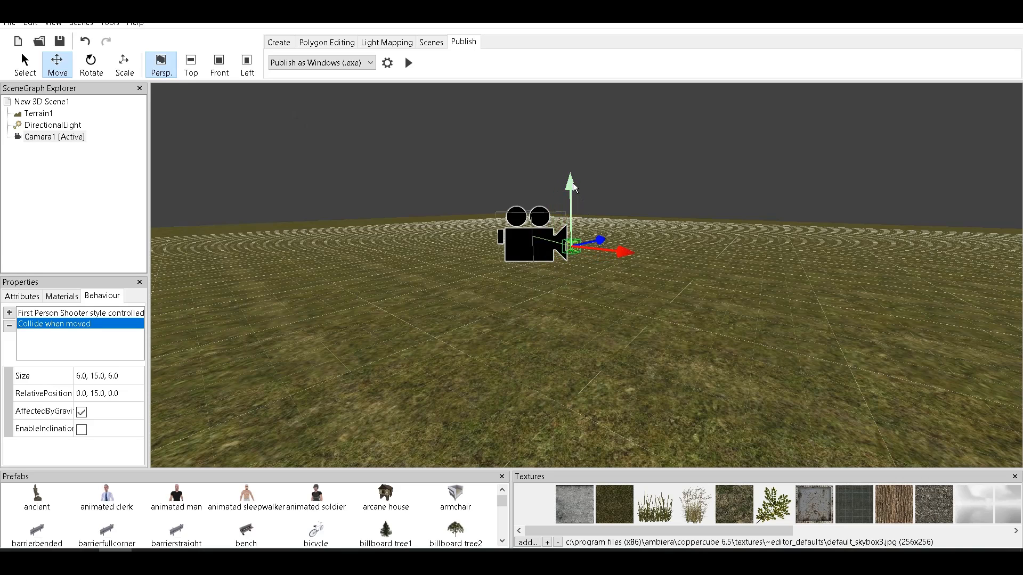
left_click_drag(573, 183, 574, 175)
left_click(545, 258)
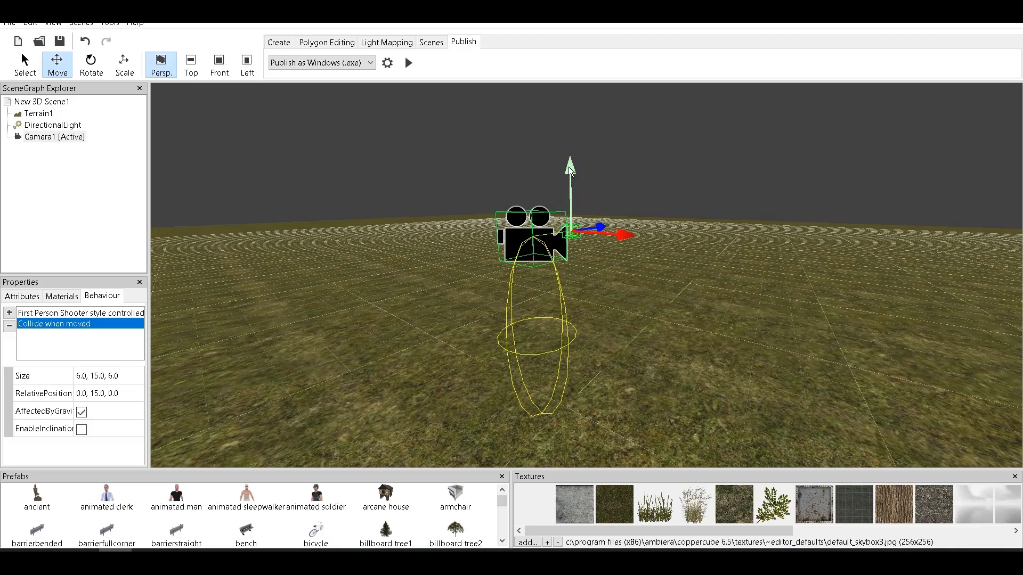
right_click_drag(640, 394, 637, 366)
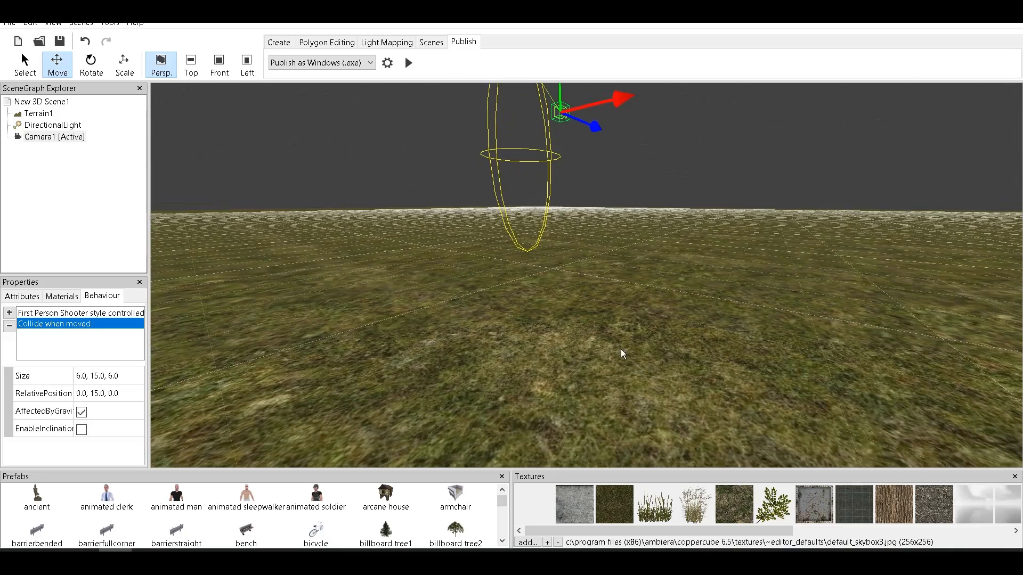
Publish and test the application twice to check the first-person view, closing each test window
left_click(410, 63)
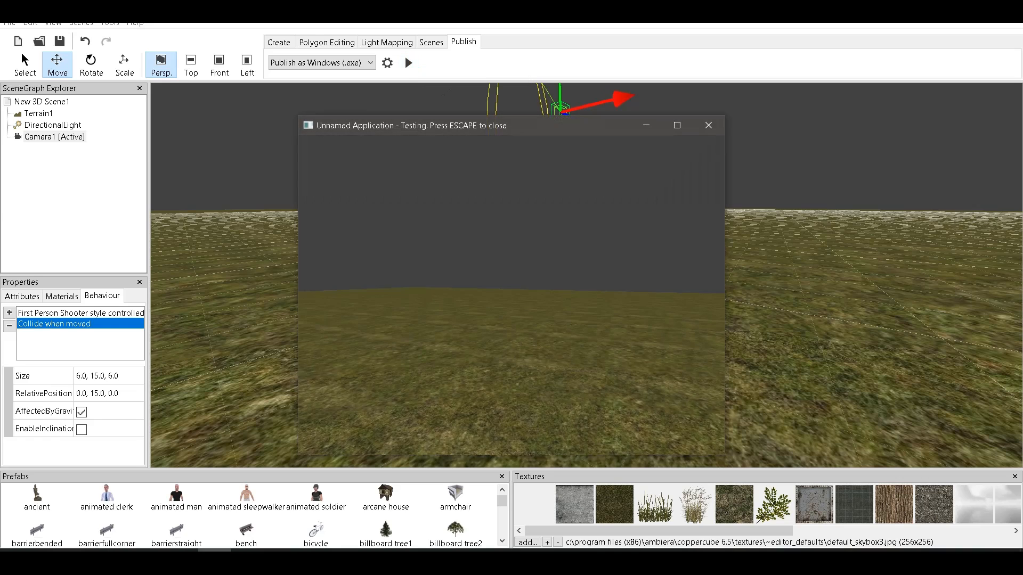
key("Escape")
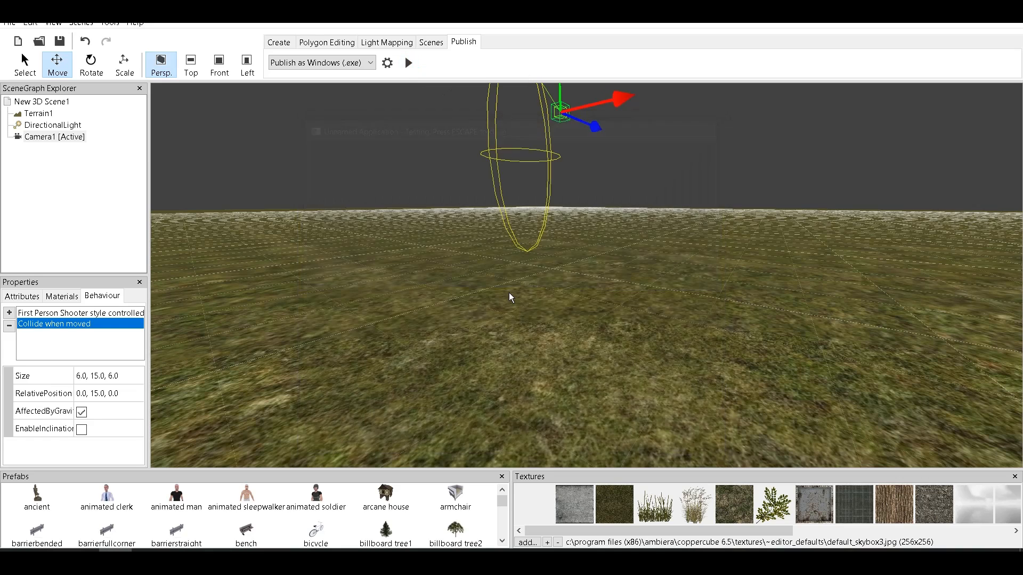
left_click(409, 63)
key("Escape")
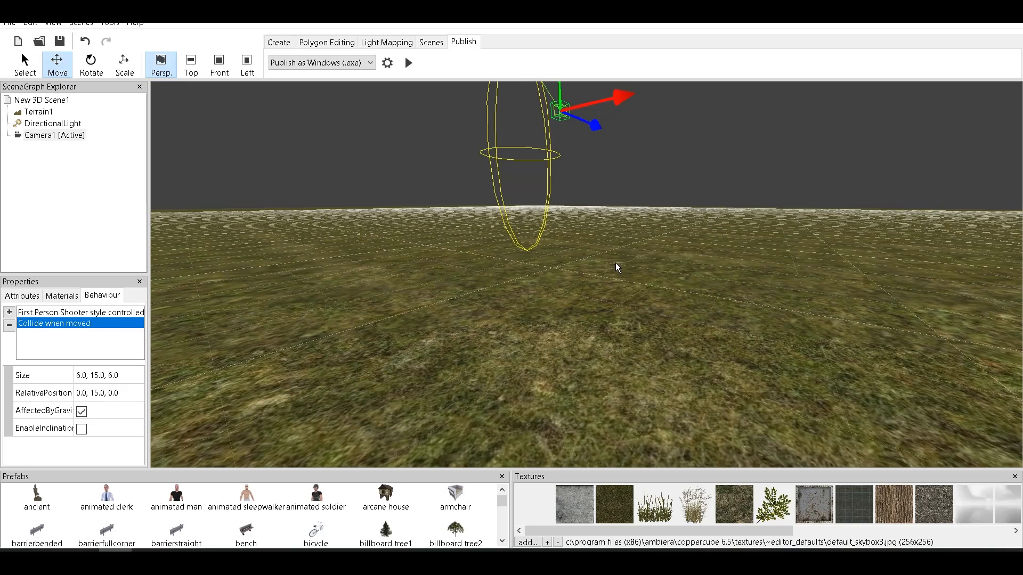
Shift the camera's look-at target slightly along the red axis and highlight the camera with its collision ellipsoid
left_click(599, 331)
left_click(542, 270)
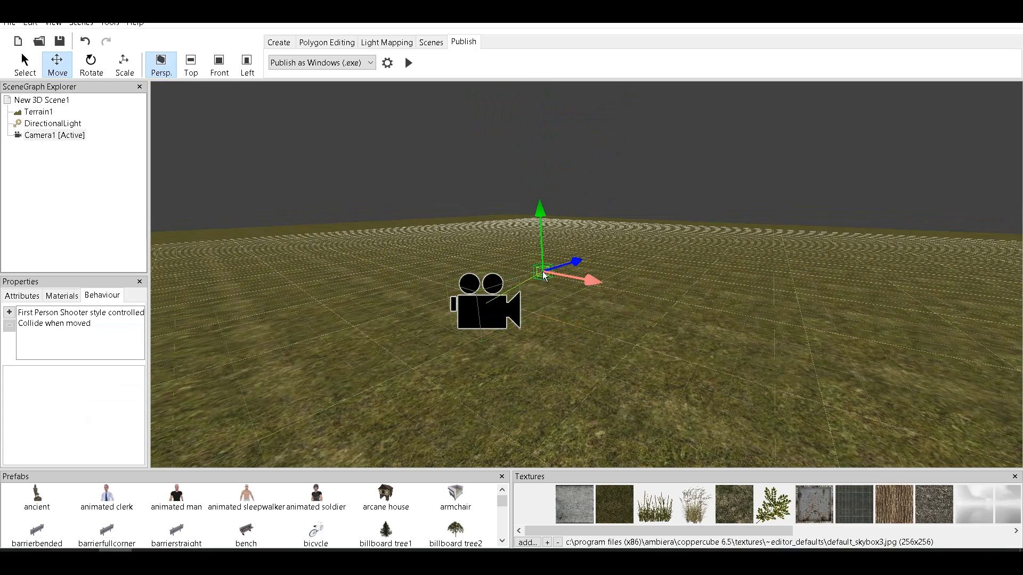
left_click_drag(599, 283, 583, 325)
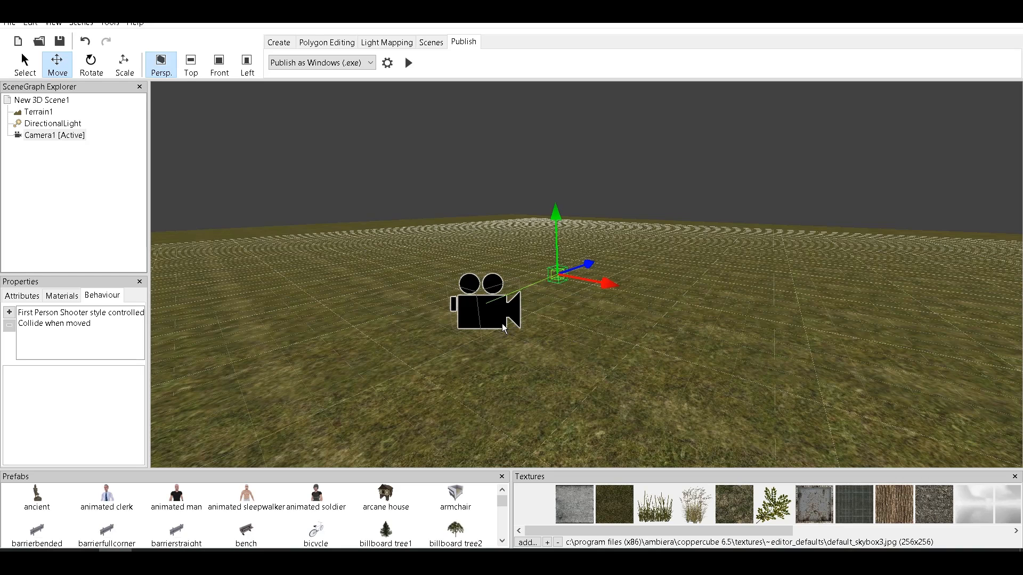
left_click(503, 328)
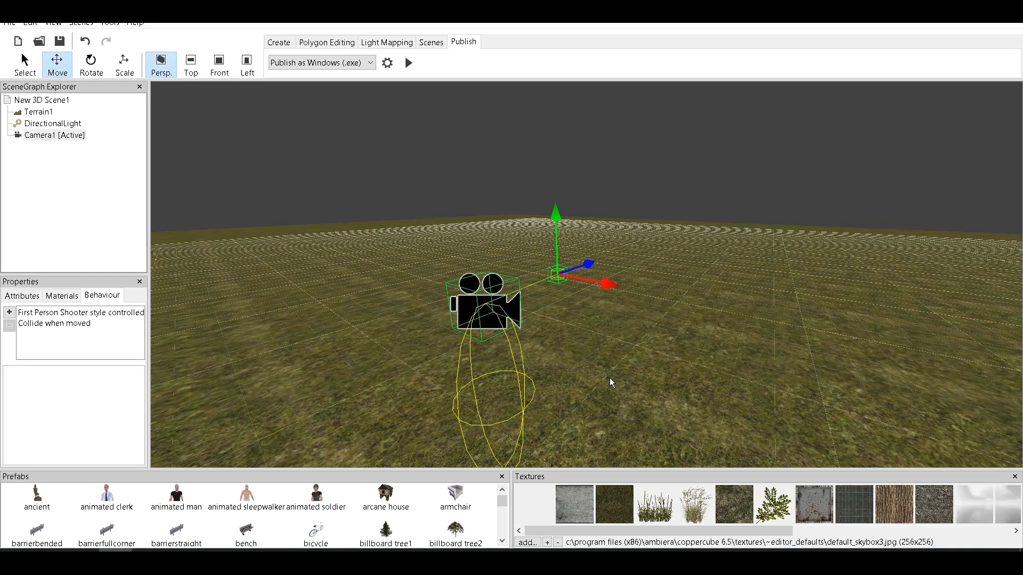
Raise the camera together with its target so the collision ellipsoid's lower tip sits just above the terrain
left_click_drag(556, 221, 561, 172)
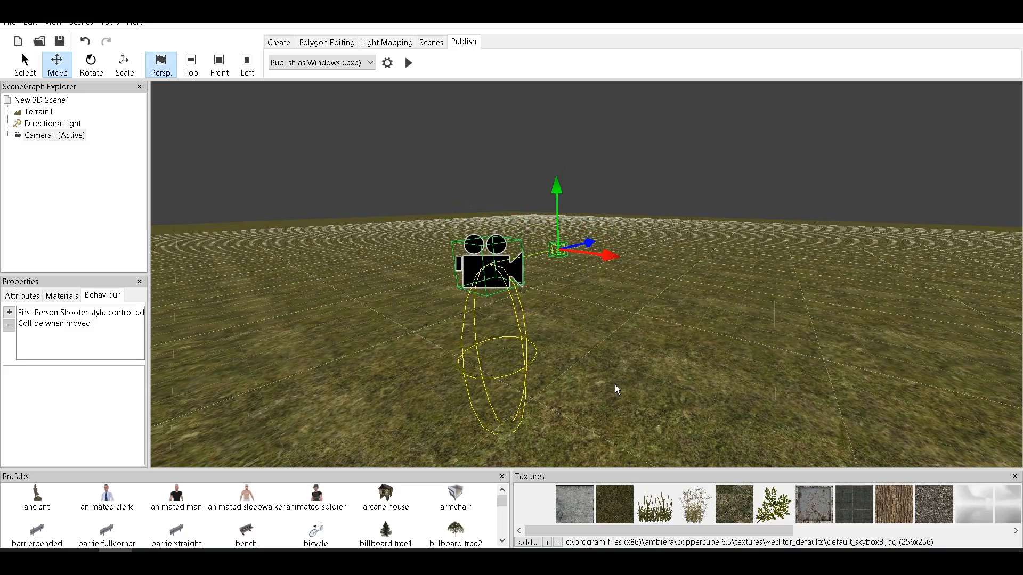
scroll(618, 372, "up", 5)
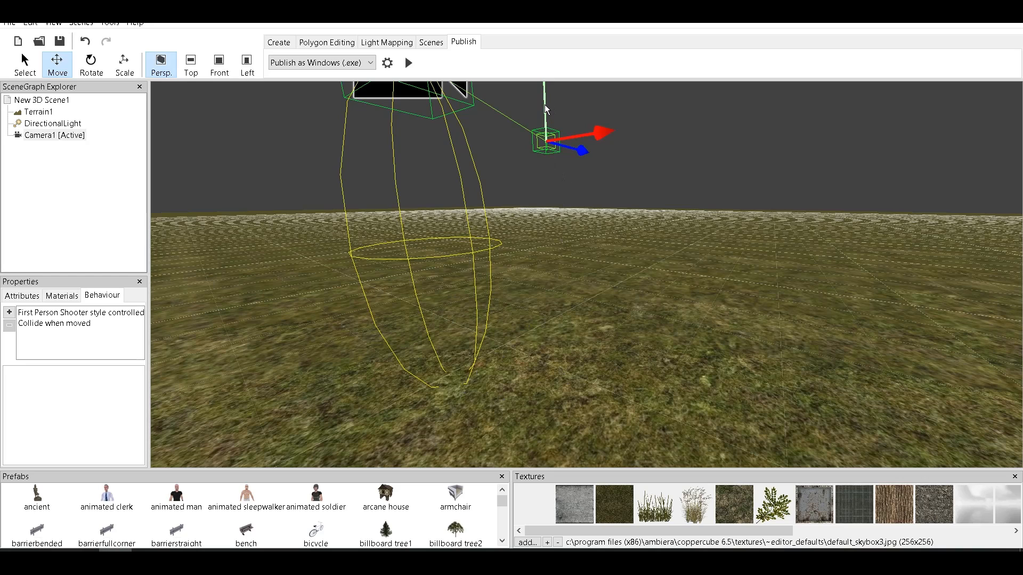
left_click_drag(545, 105, 544, 101)
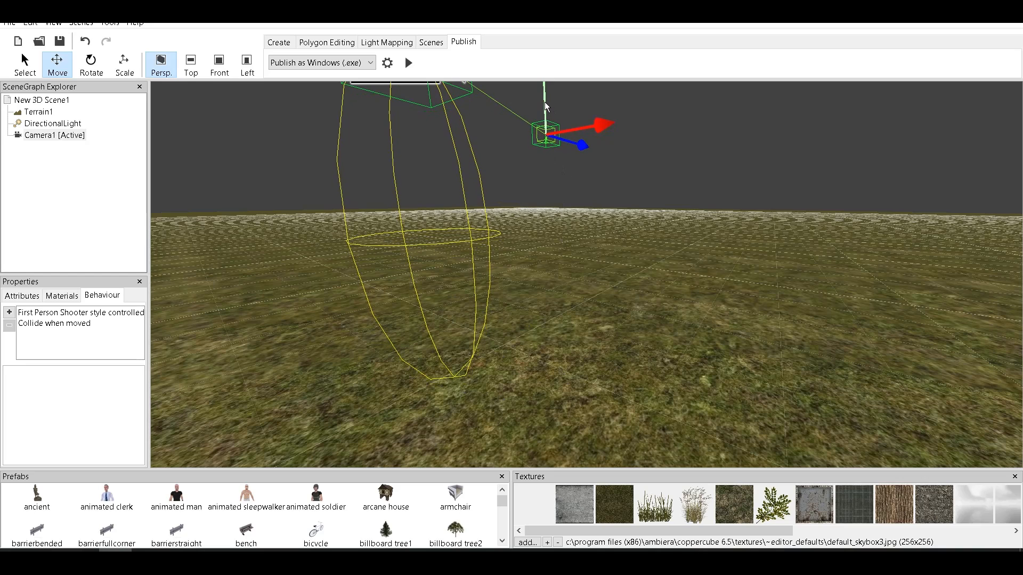
Test-run the game with the raised camera, close it, and view the camera and its ellipsoid again
left_click(409, 63)
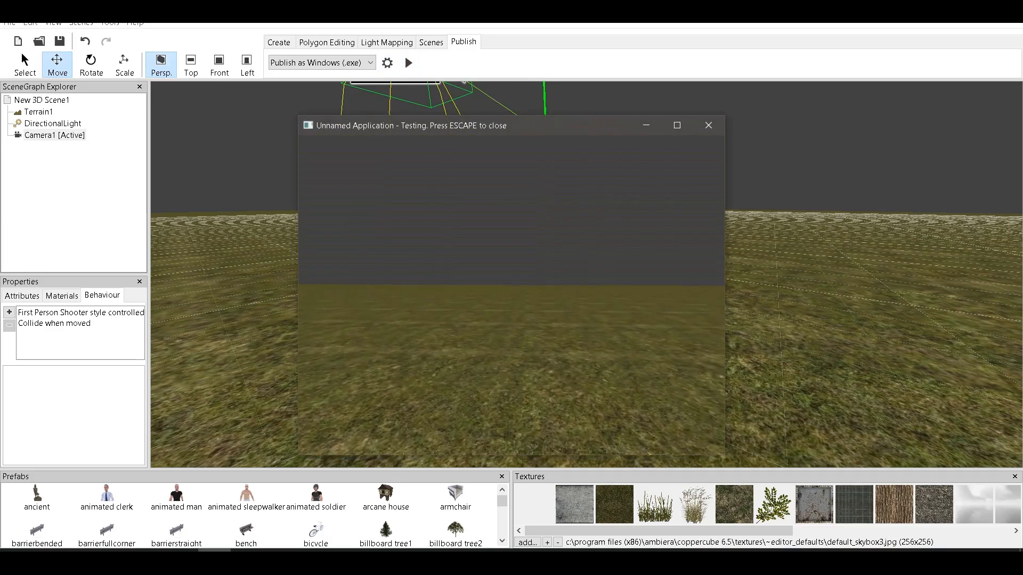
key("Escape")
middle_click_drag(672, 286, 499, 363)
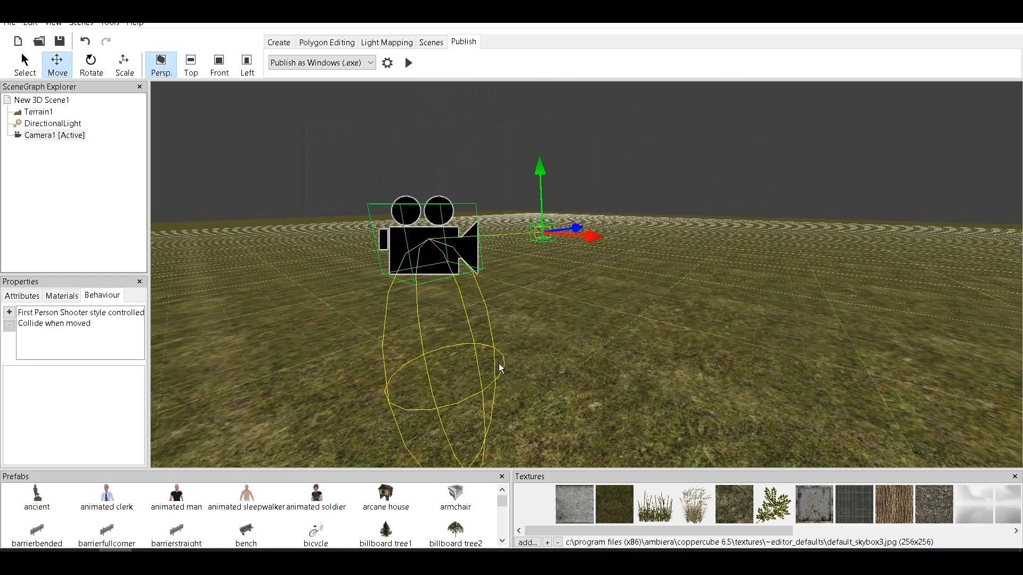
Find the book prefab in the prefab library and add it to the scene
left_click(113, 193)
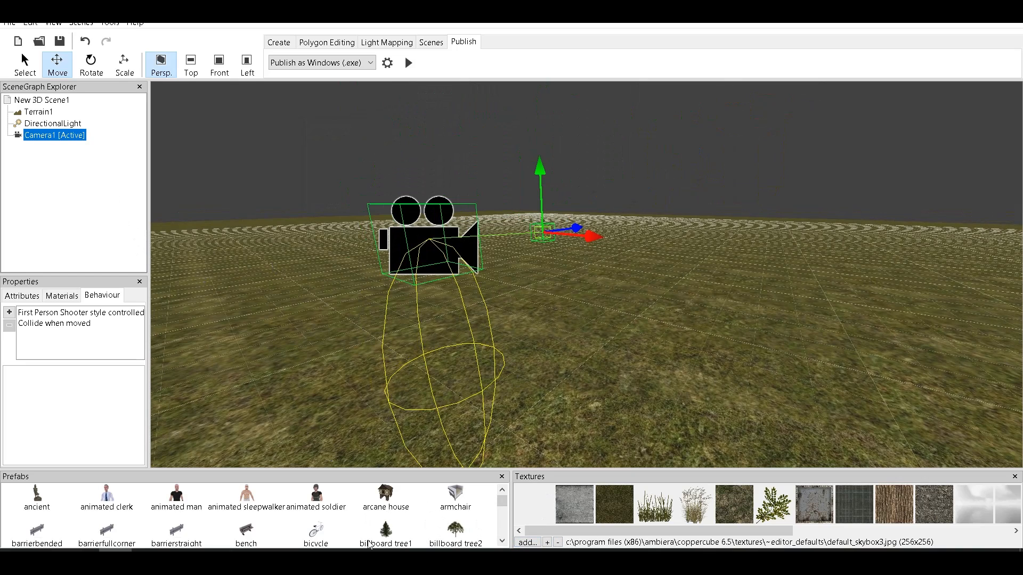
scroll(405, 520, "down", 1)
scroll(449, 532, "down", 1)
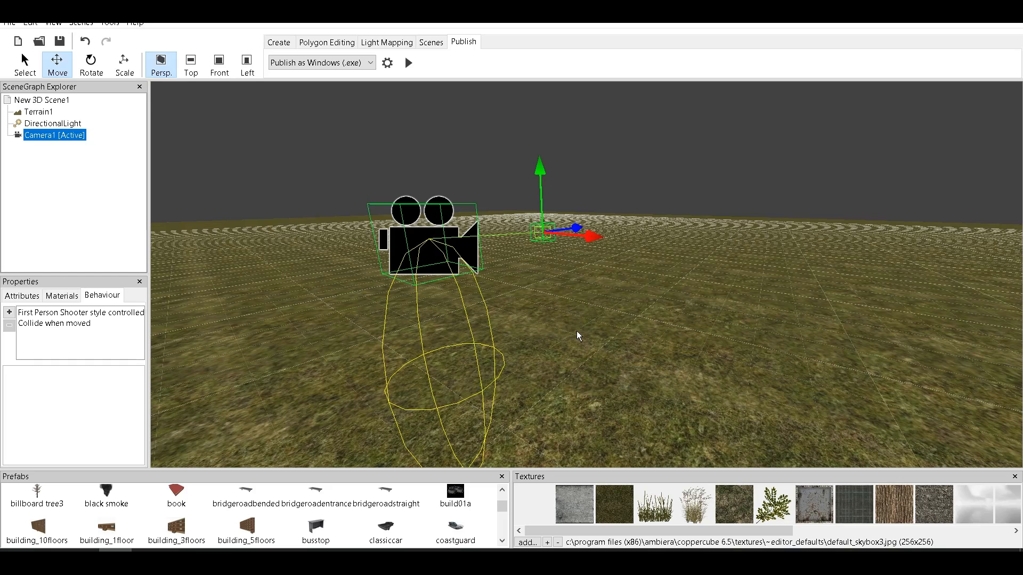
scroll(175, 521, "up", 1)
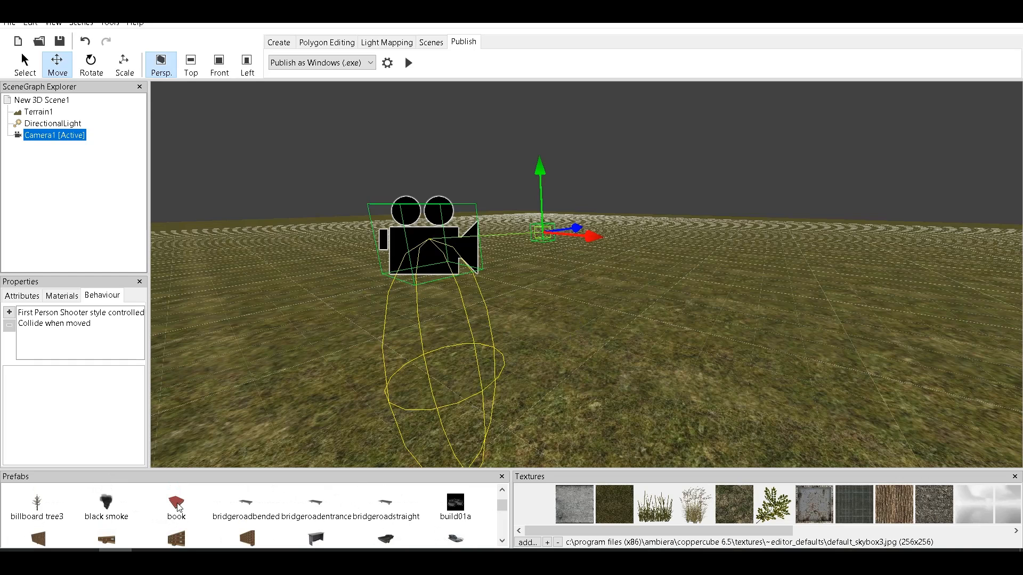
double_click(178, 508)
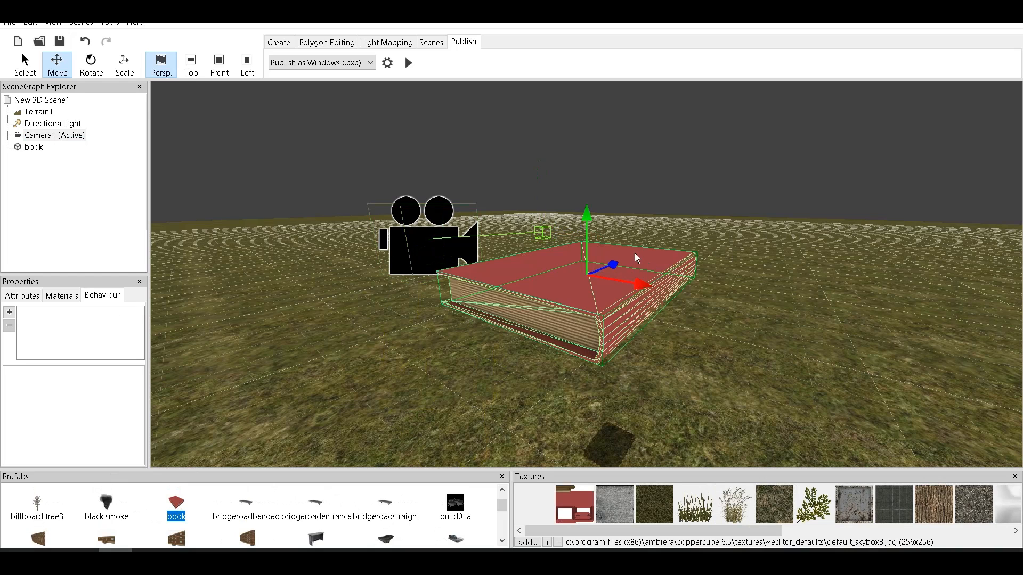
Move the book farther back along the blue axis, well away from the camera
left_click_drag(608, 265, 692, 309)
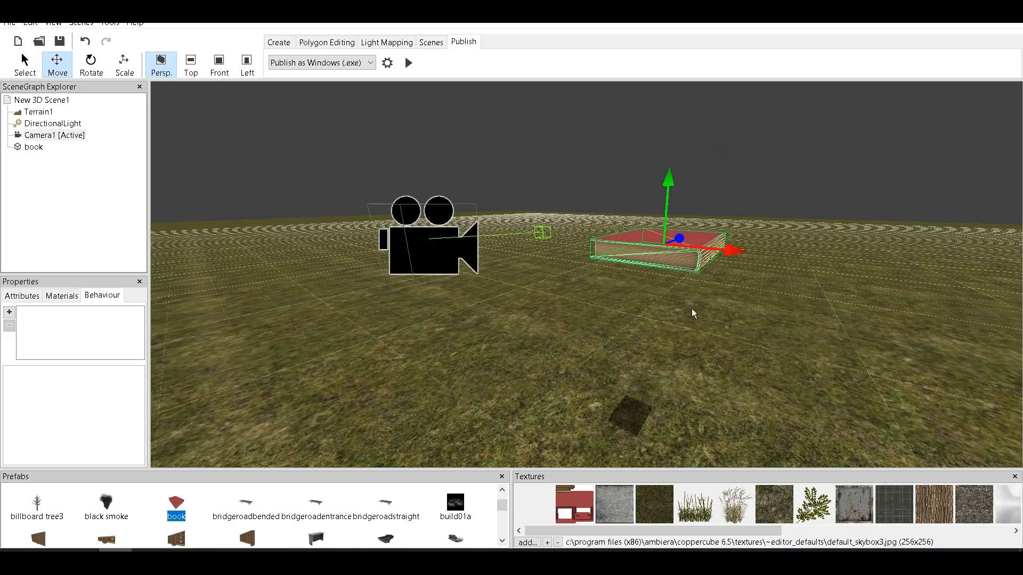
middle_click_drag(692, 308, 669, 314)
scroll(669, 313, "down", 3)
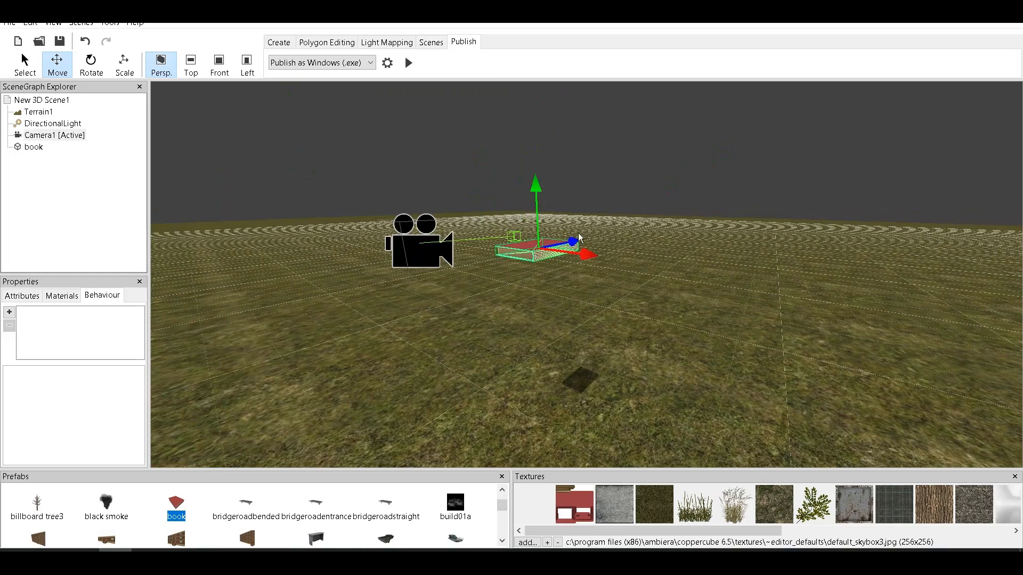
left_click_drag(580, 238, 691, 214)
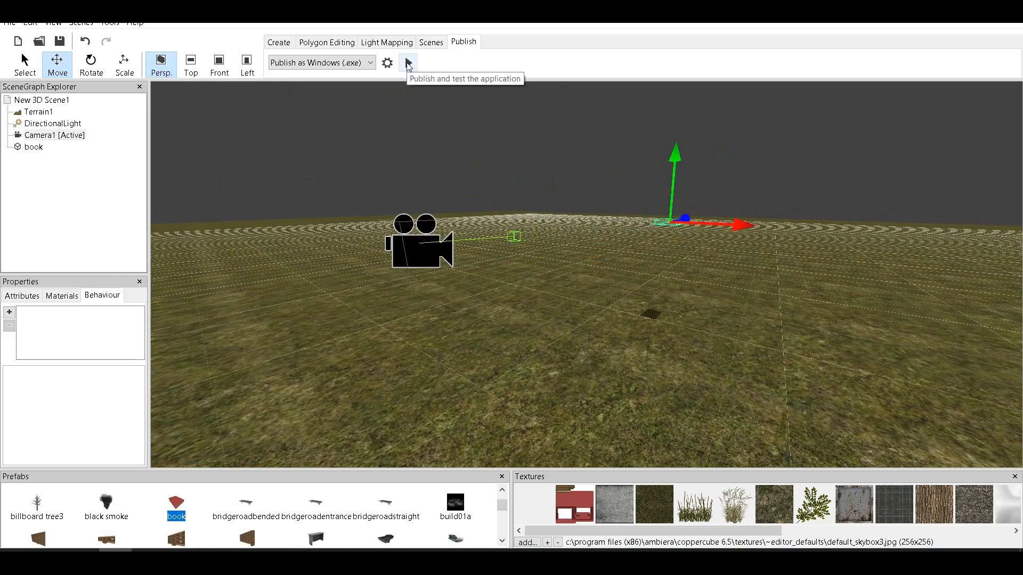
Test-run the game, walk toward and back away from the floating book, and close the test window
left_click(408, 63)
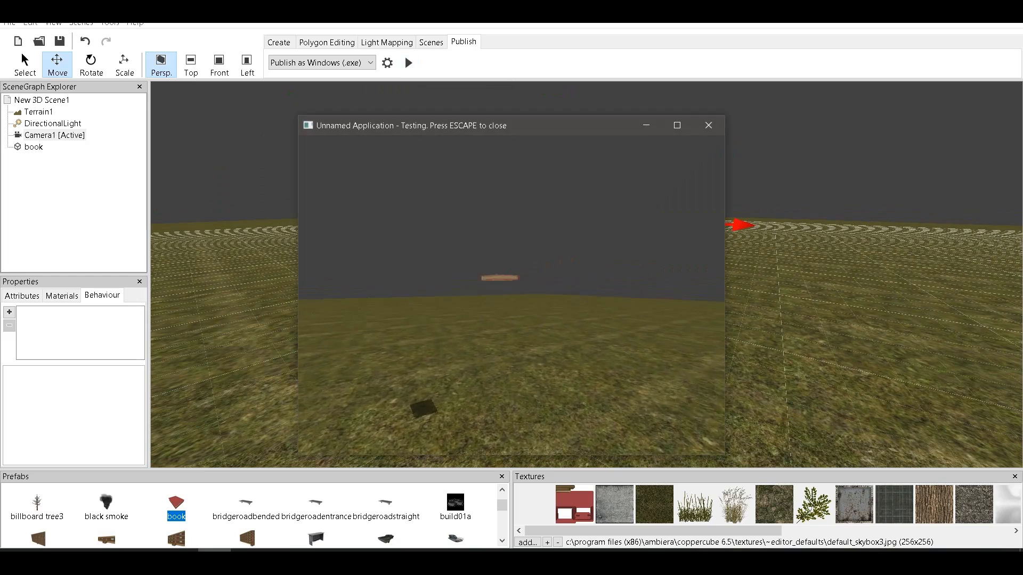
key("w")
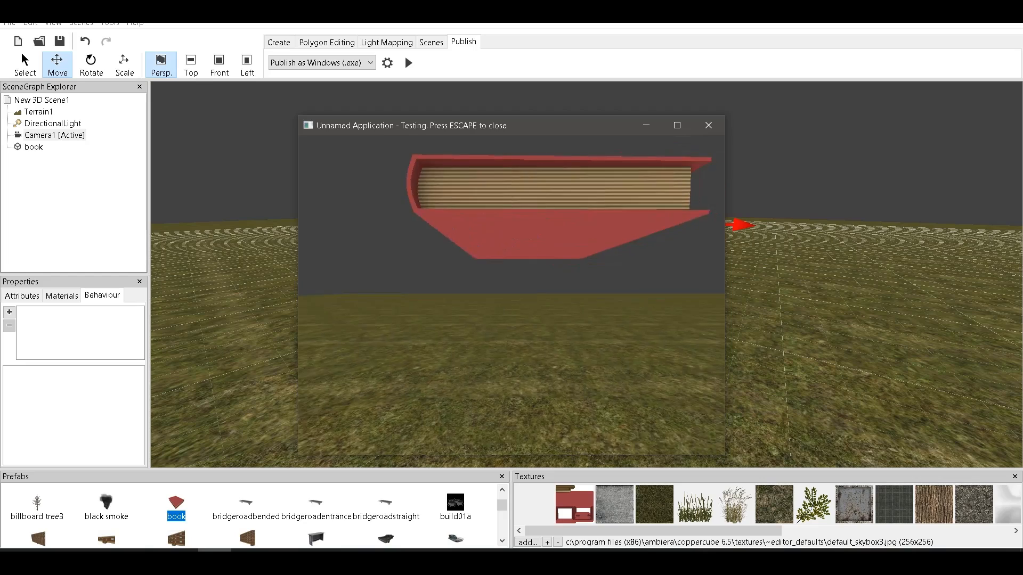
key("s")
key("w")
key("s")
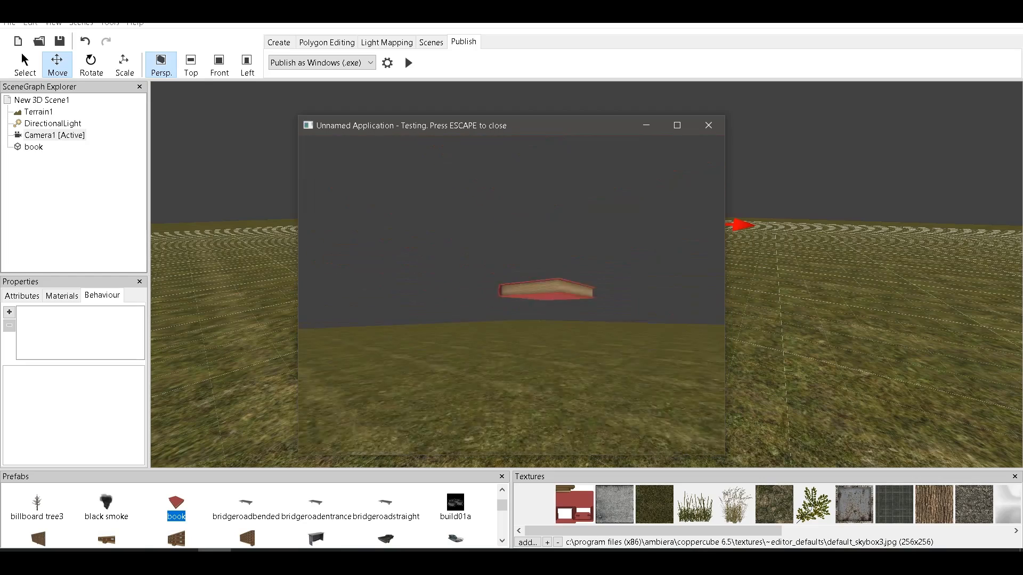
key("s")
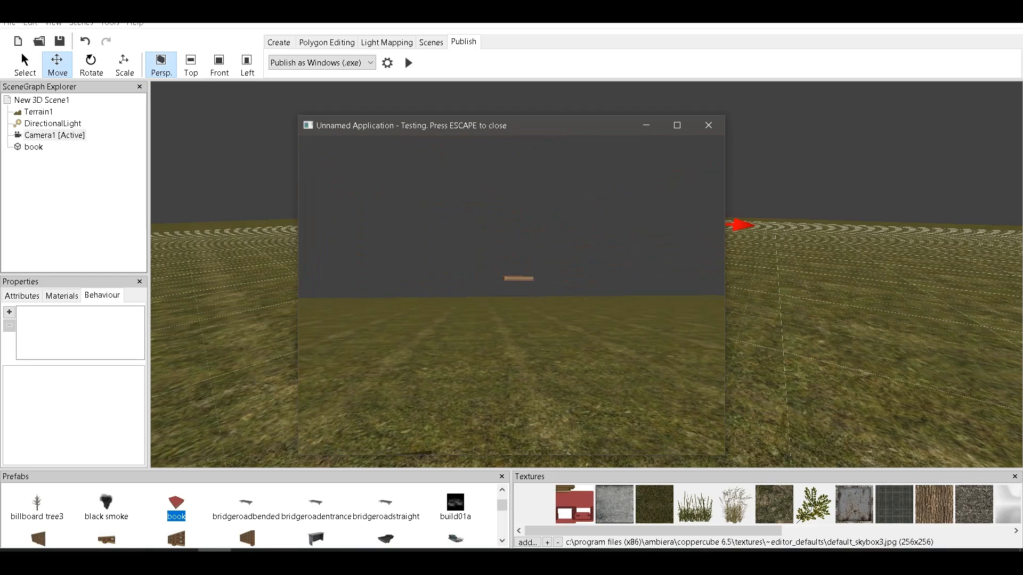
key("Escape")
Lower the book onto the terrain surface, check its contact with the ground up close, and deselect it
scroll(721, 301, "up", 2)
scroll(720, 302, "down", 1)
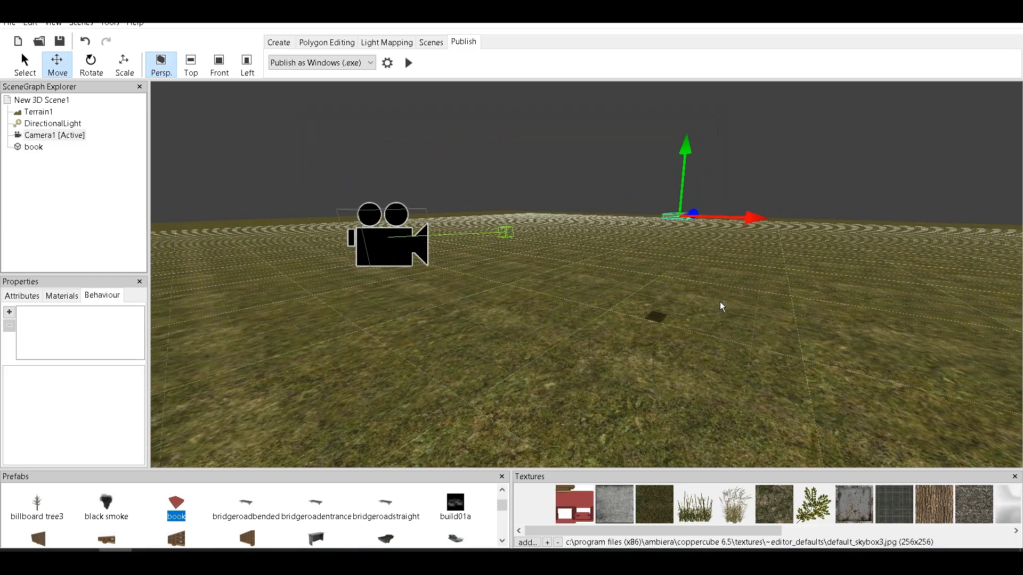
left_click_drag(688, 155, 704, 221)
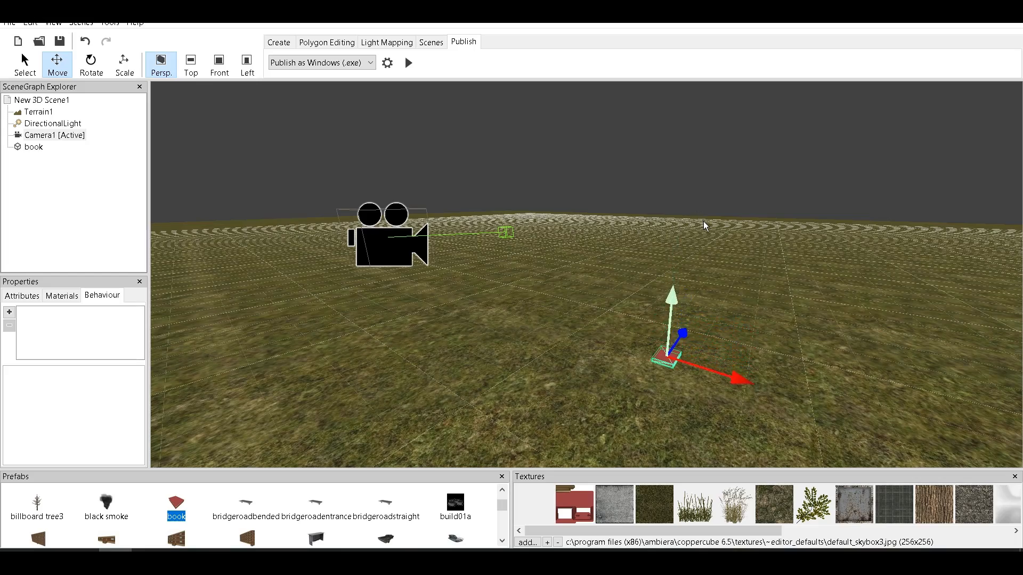
middle_click_drag(725, 252, 681, 317)
scroll(679, 315, "up", 5)
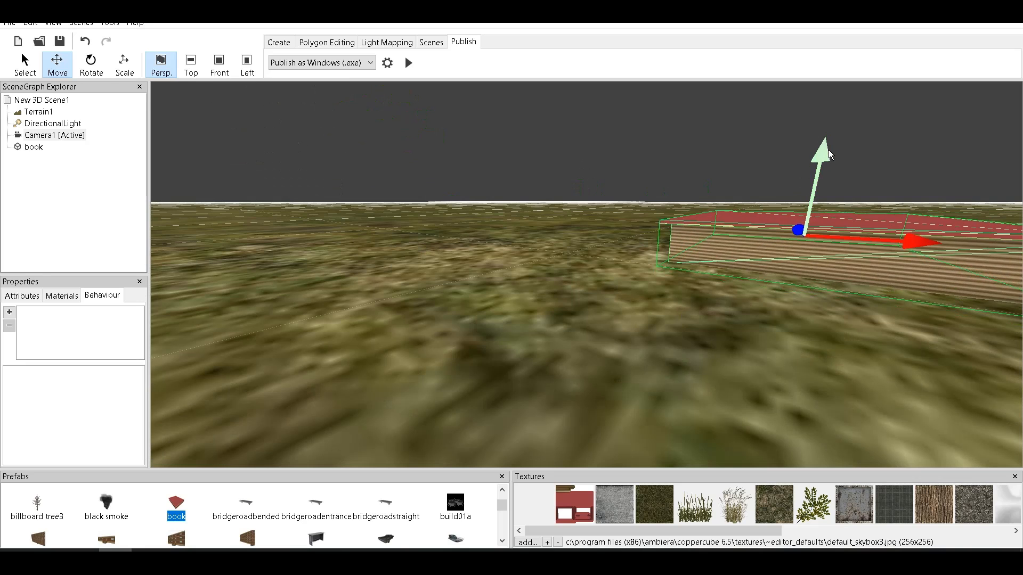
left_click(562, 353)
scroll(782, 314, "down", 5)
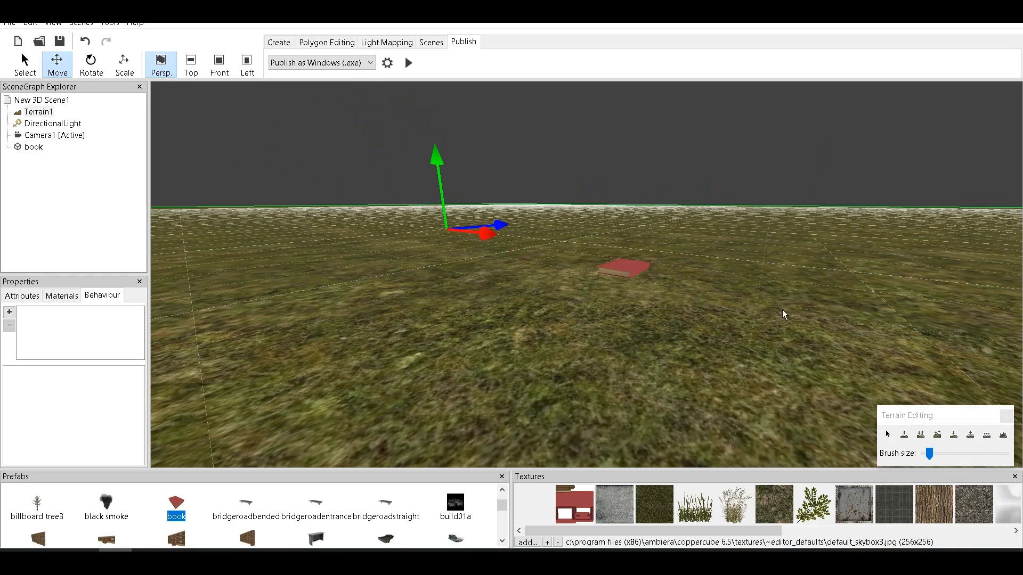
Test-run the game to check how the book looks on the ground, and close the test window
left_click(408, 63)
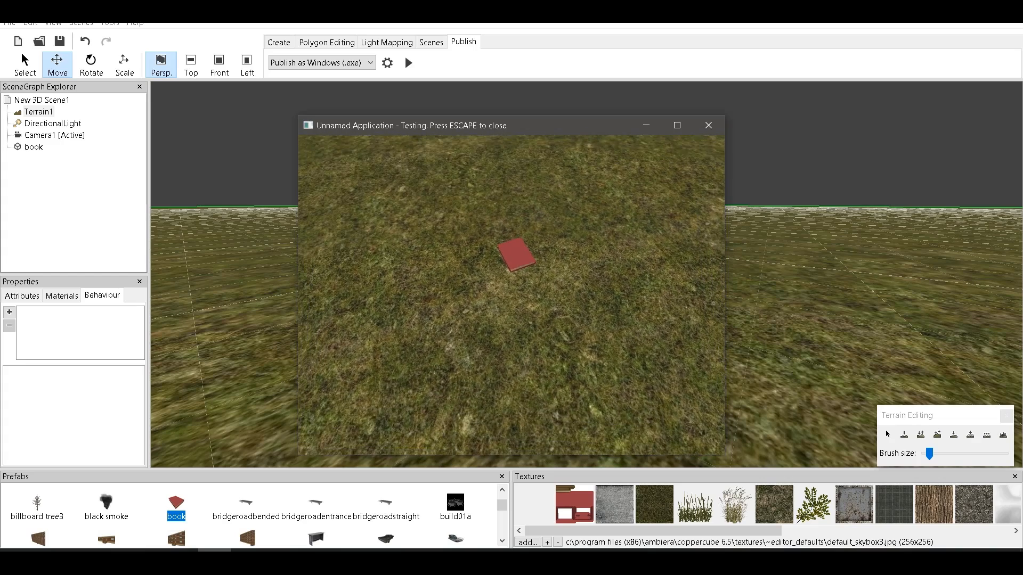
key("Escape")
Set the book's scale to 1, 1, 1 in its attributes and compare its size with the camera
left_click(635, 269)
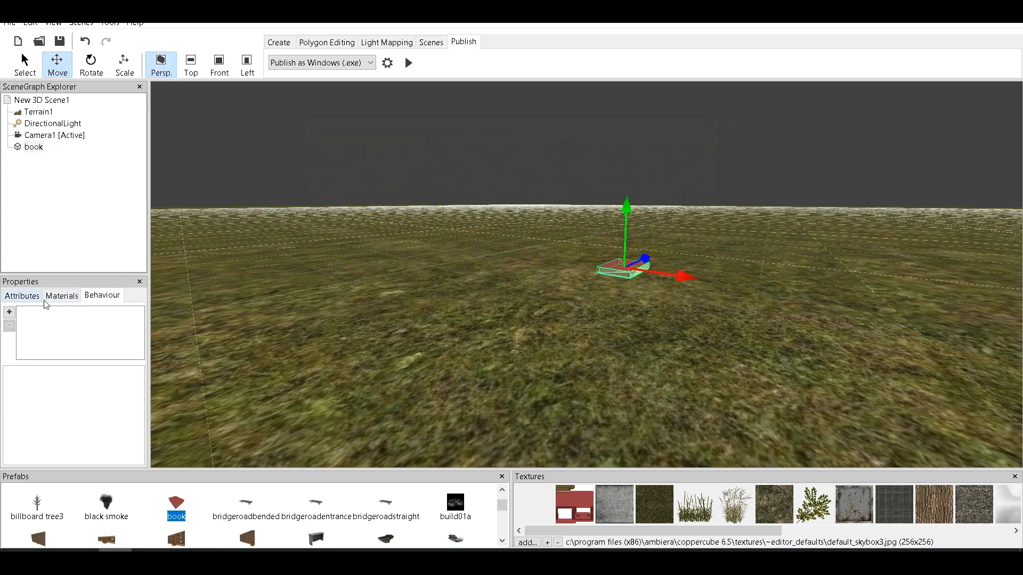
left_click(33, 148)
left_click(24, 296)
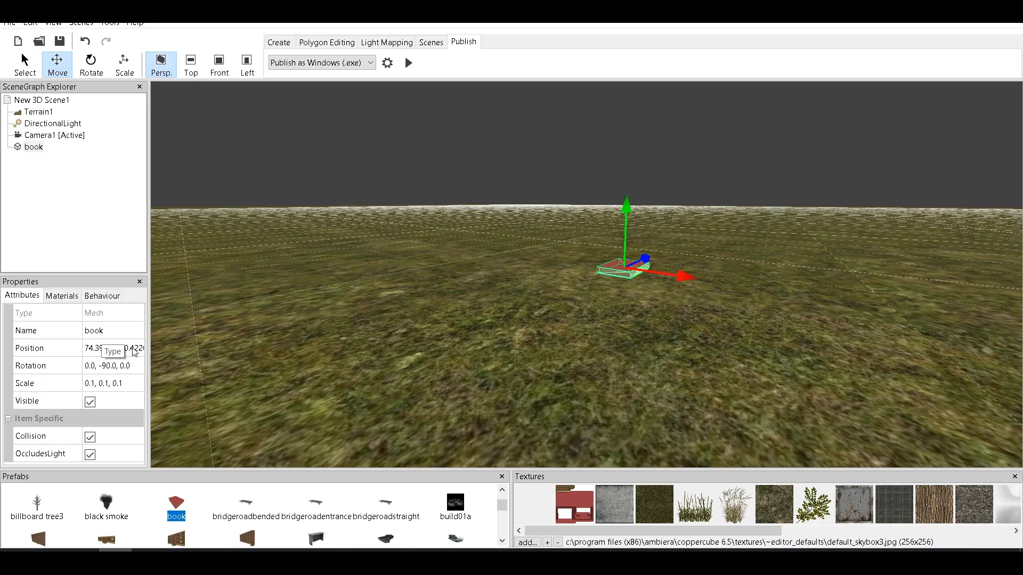
left_click(128, 385)
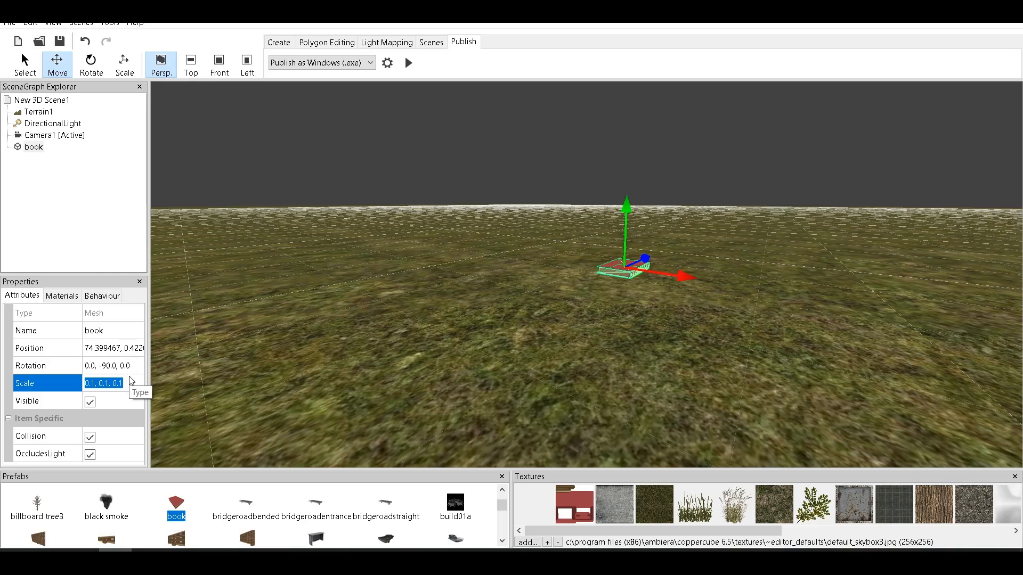
type("1,1,1")
key("Return")
scroll(504, 268, "down", 5)
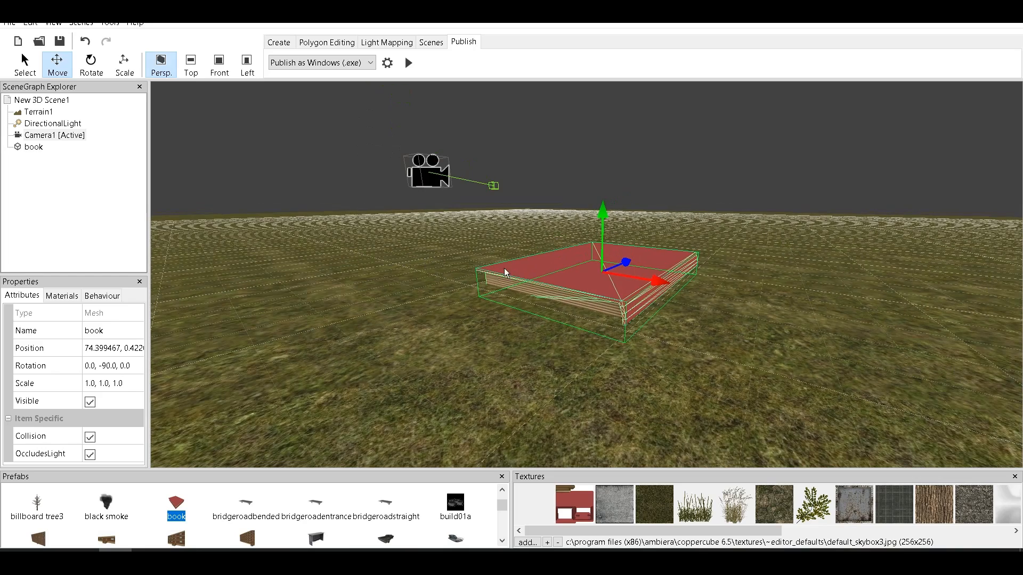
scroll(590, 270, "up", 1)
Reduce the book's scale to 0.5, 0.5, 0.5
left_click(132, 383)
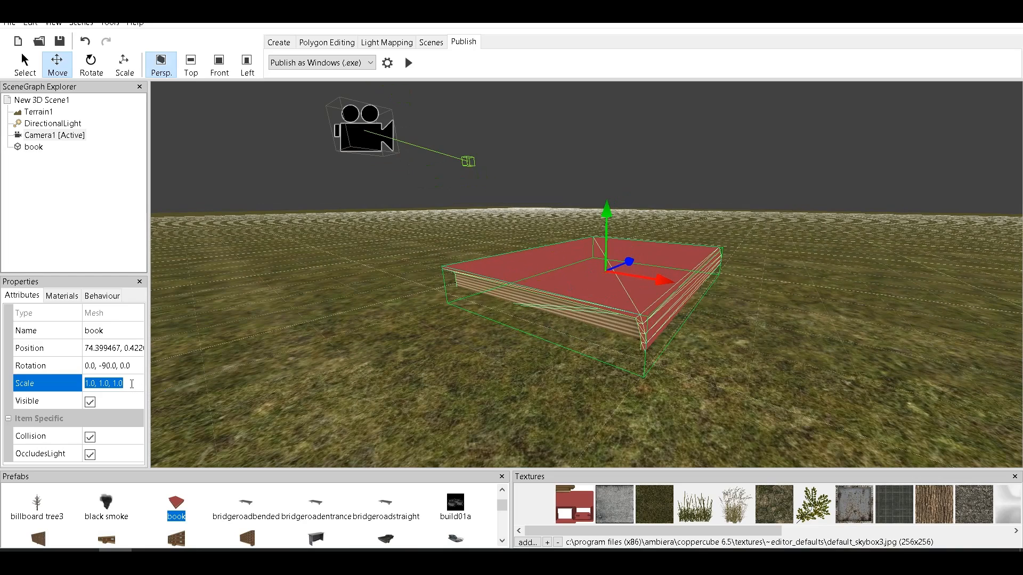
type("0.")
key("Return")
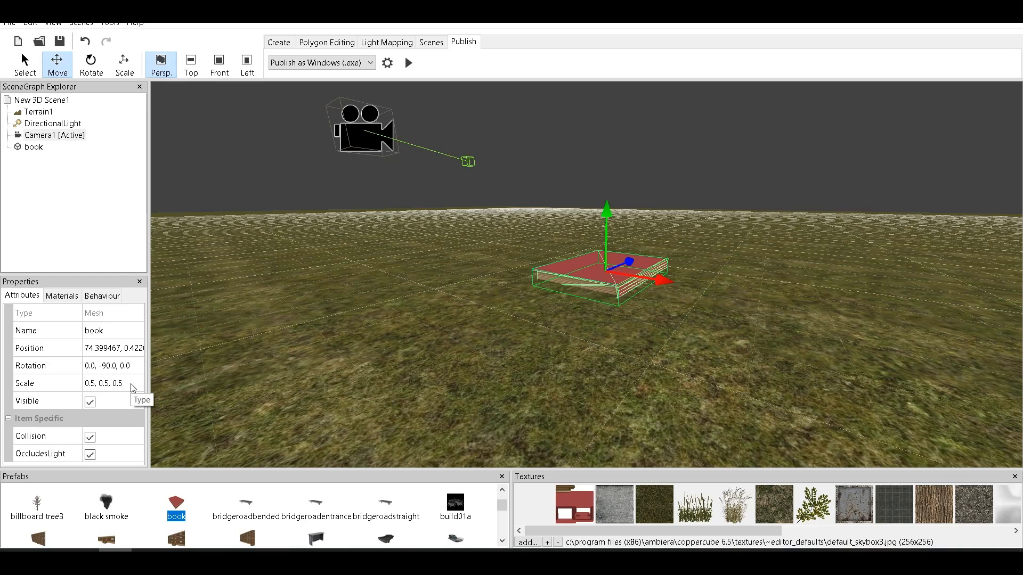
Set the book's scale to 0.3, 0.3, 0.3 and raise it slightly so it rests on the terrain surface
left_click(114, 383)
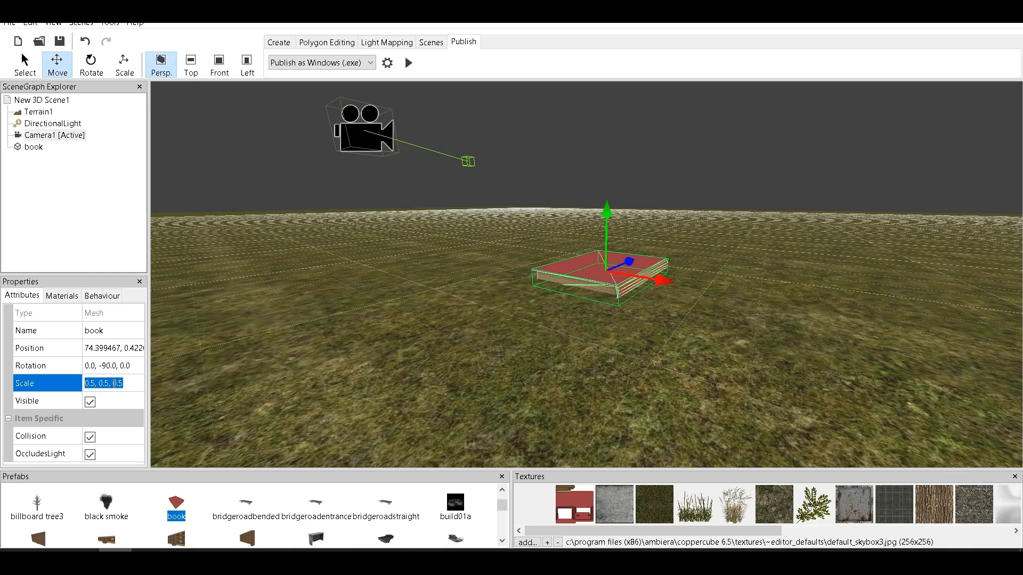
type("0.3, 0.3, 0.3")
key("Return")
scroll(553, 276, "up", 5)
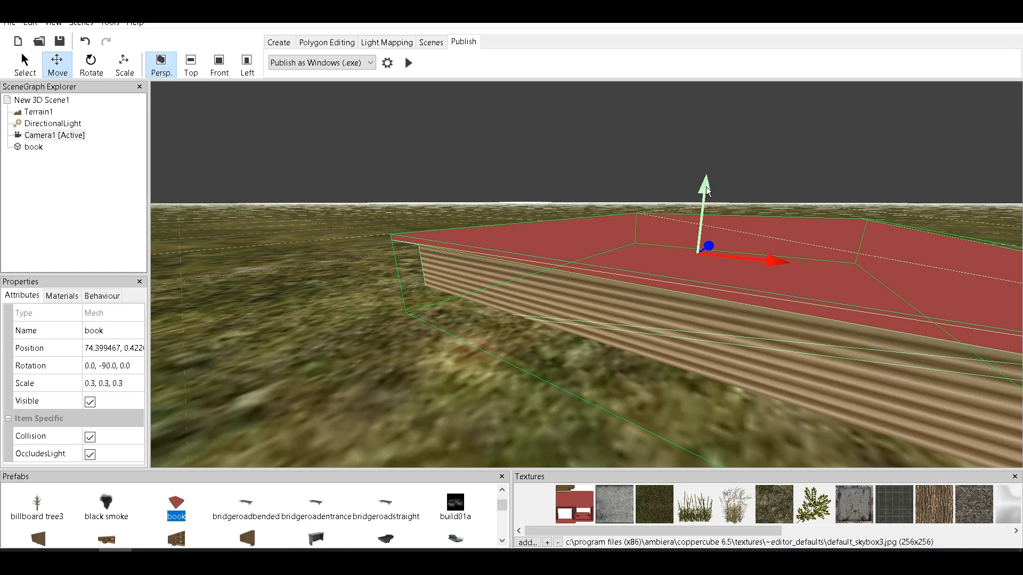
left_click_drag(709, 190, 723, 177)
Test-run the game, walk back and forth around the enlarged book, and close the test window
left_click(409, 63)
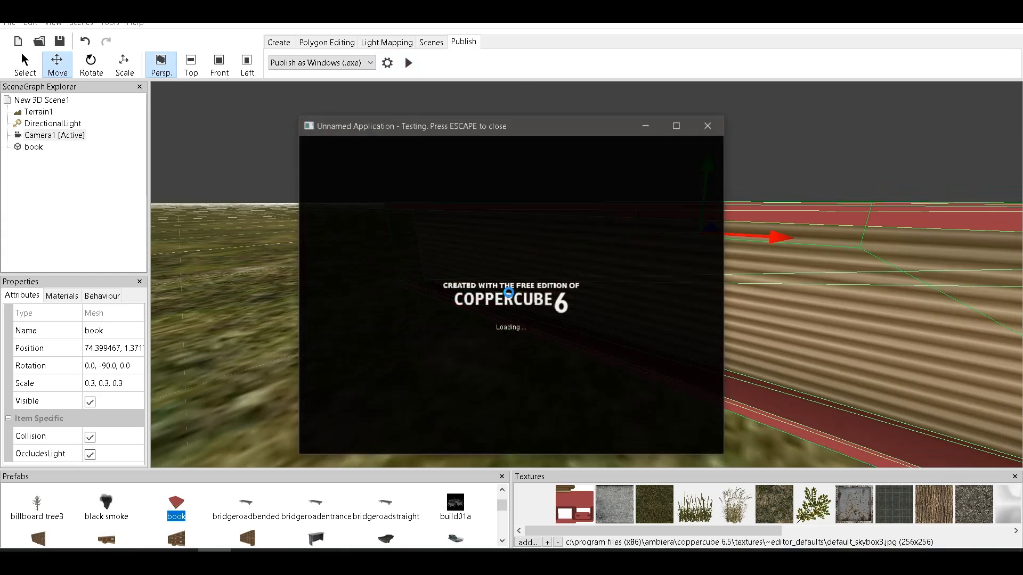
key("w")
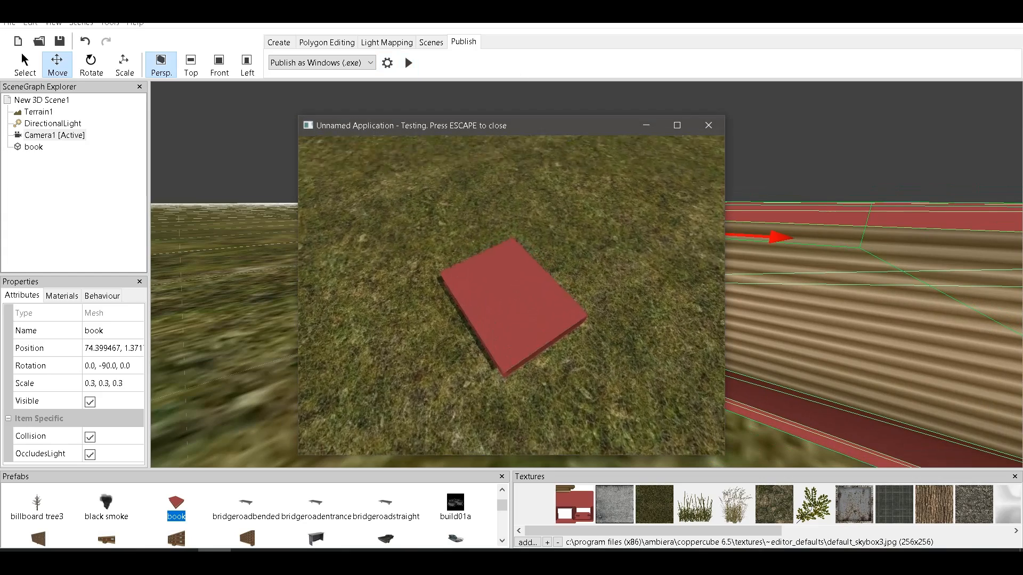
key("s")
key("w")
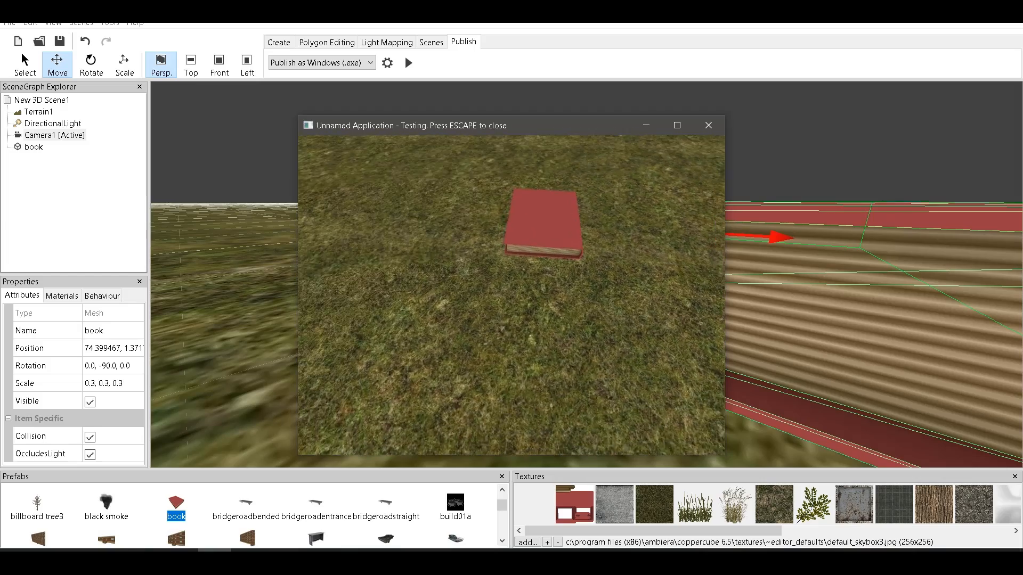
key("Escape")
Add the event-triggered behaviour "On proximity do something" to the book
scroll(522, 285, "down", 10)
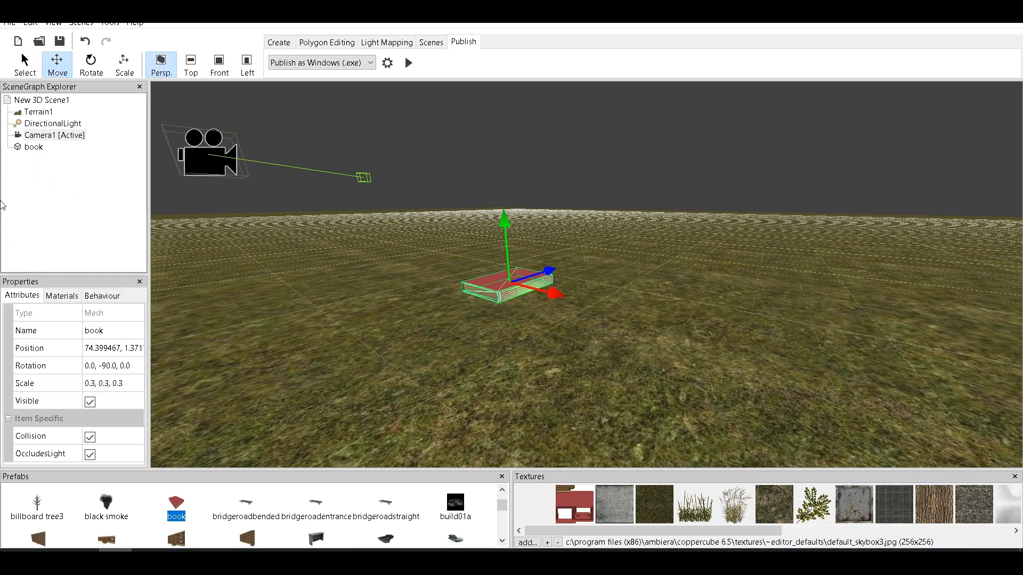
left_click(33, 148)
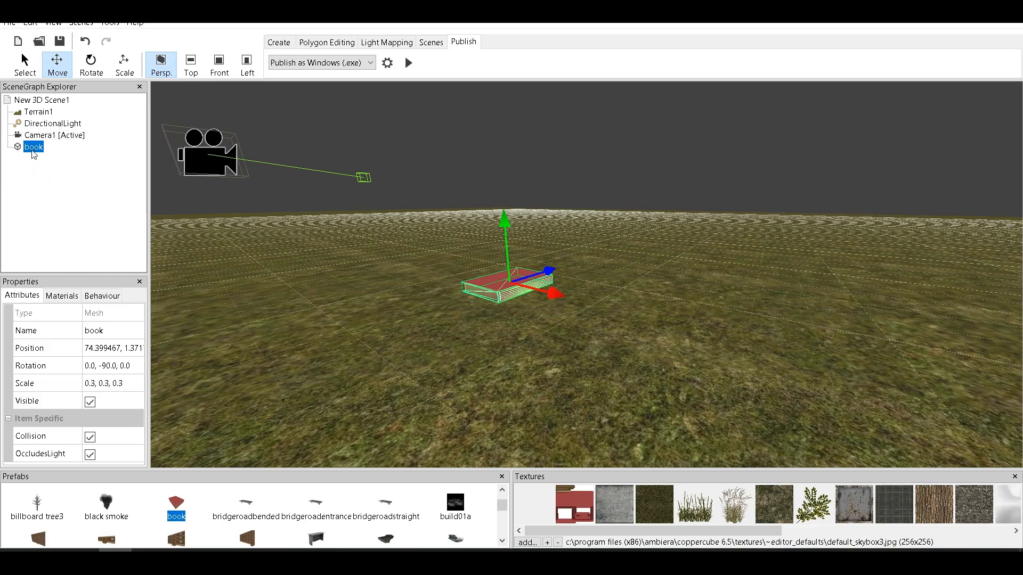
left_click(110, 297)
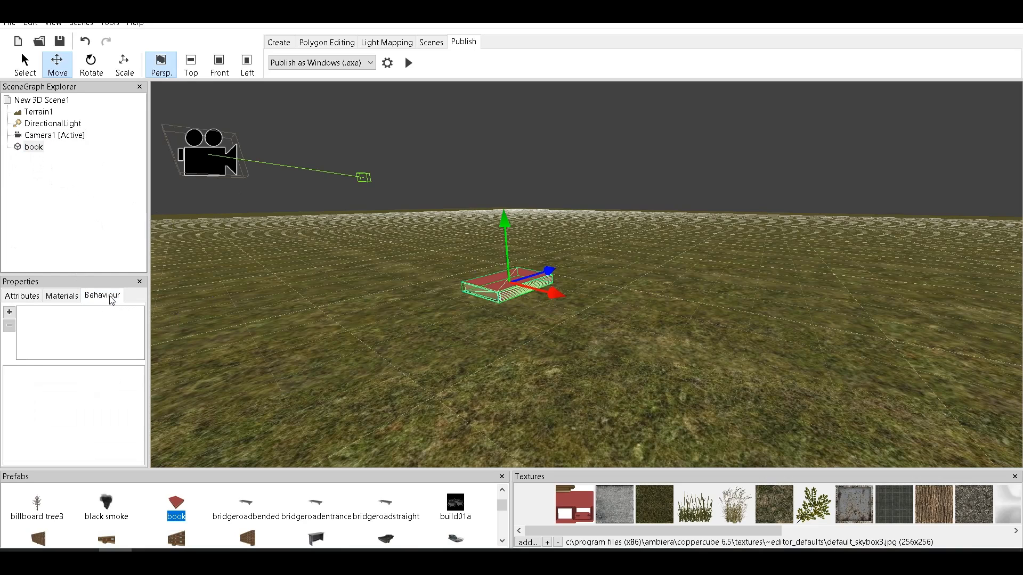
left_click(10, 312)
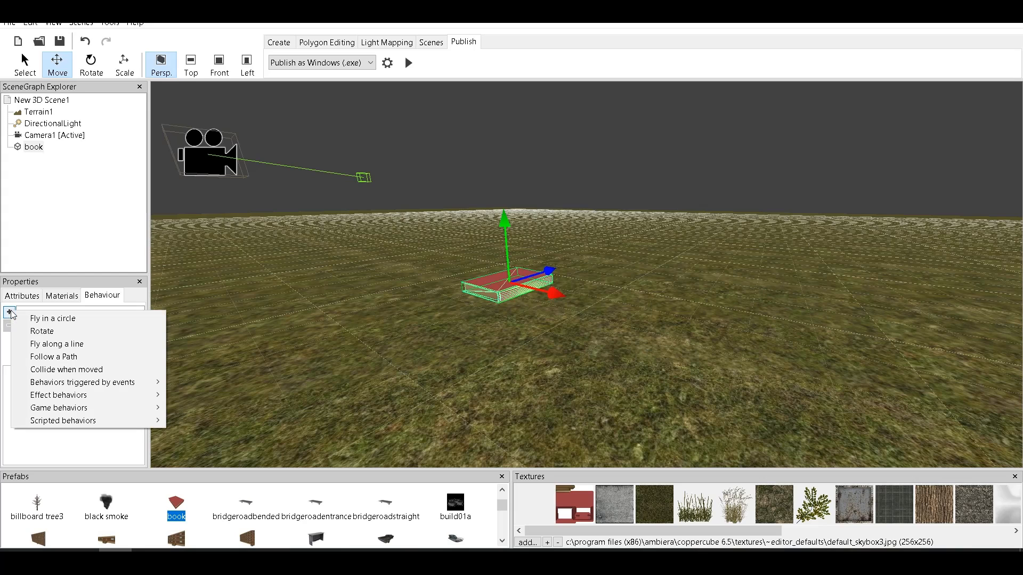
mouse_move(109, 388)
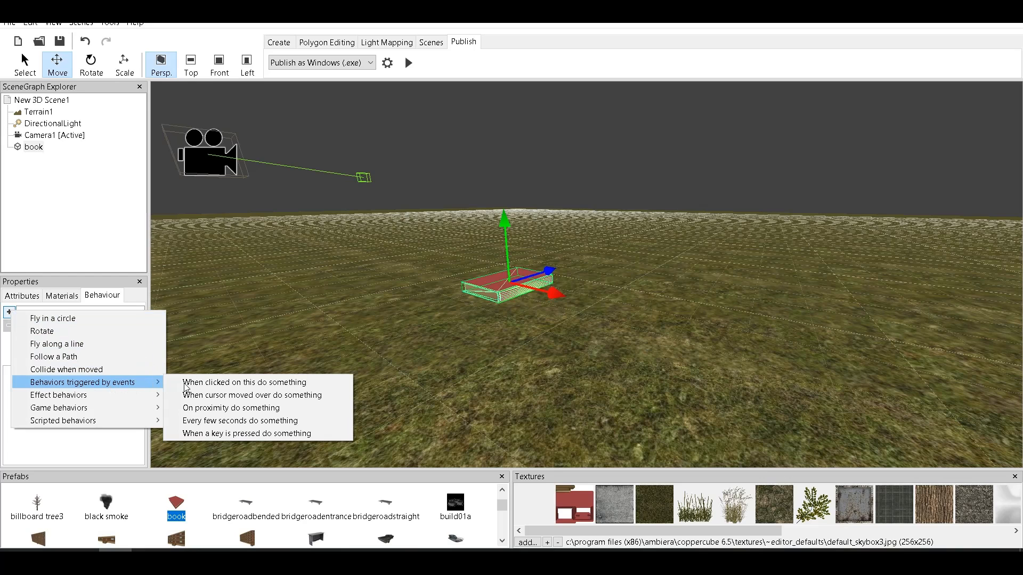
left_click(240, 408)
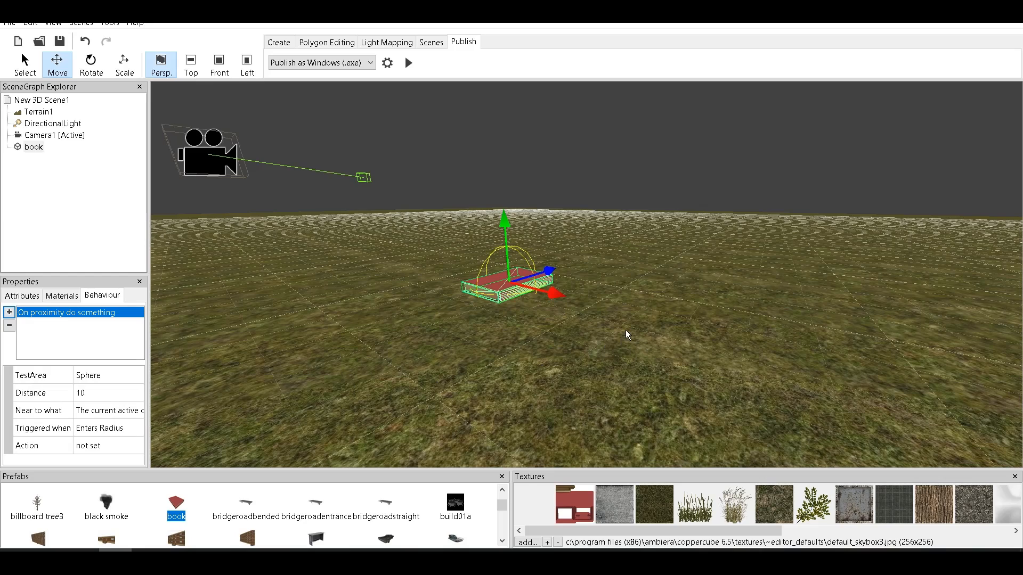
Set the book's proximity distance to 50 and move the book along the blue axis so the camera lies outside the trigger sphere
scroll(504, 325, "up", 5)
scroll(527, 291, "down", 2)
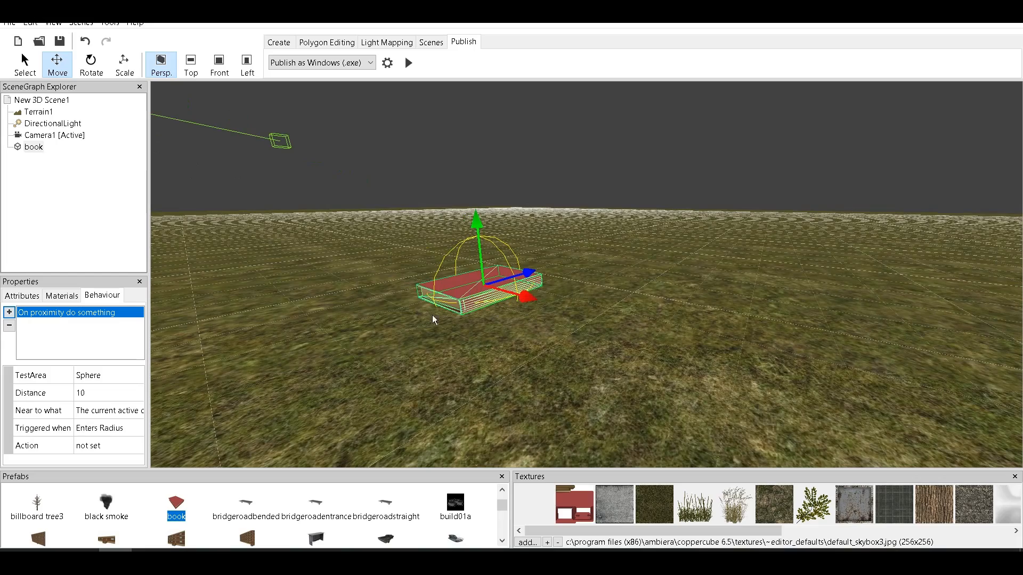
scroll(470, 281, "down", 3)
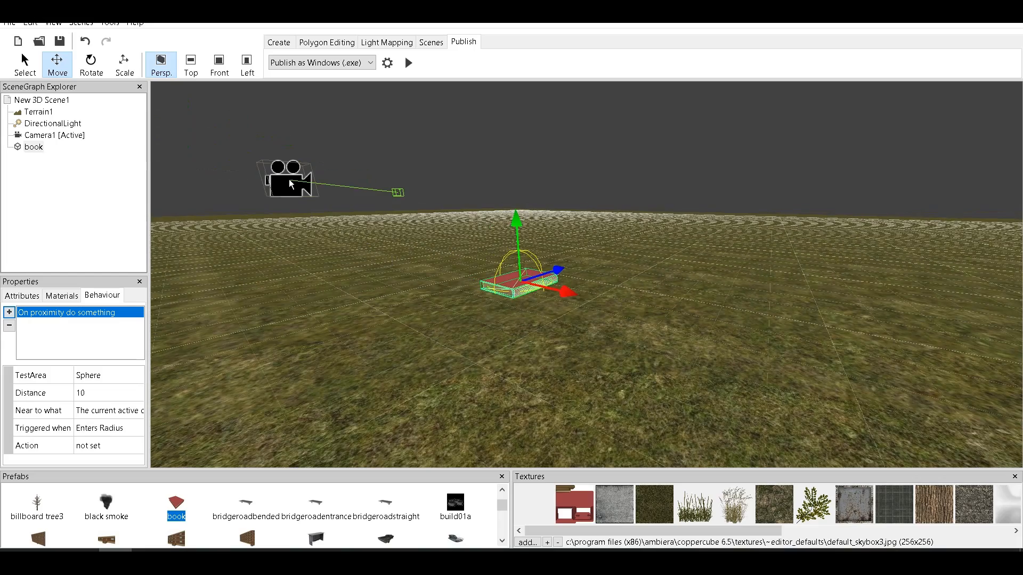
scroll(493, 311, "up", 3)
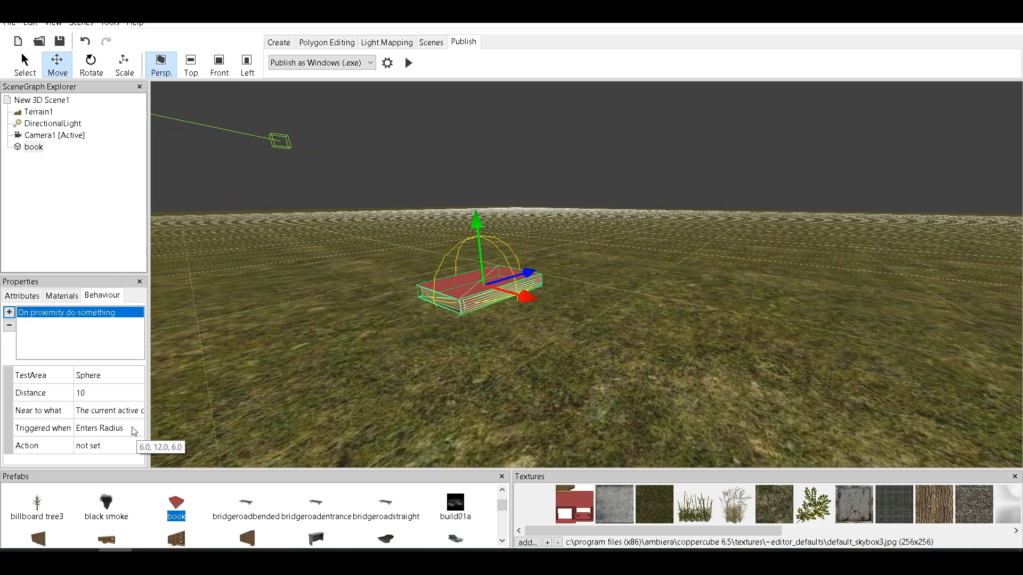
left_click(97, 394)
scroll(262, 302, "down", 3)
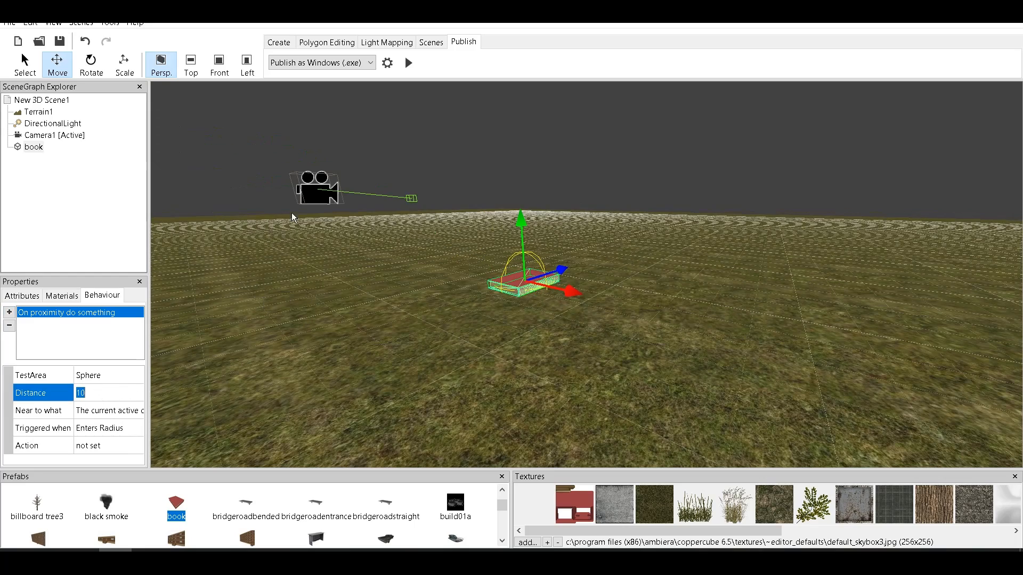
type("50")
key("Return")
scroll(431, 211, "down", 2)
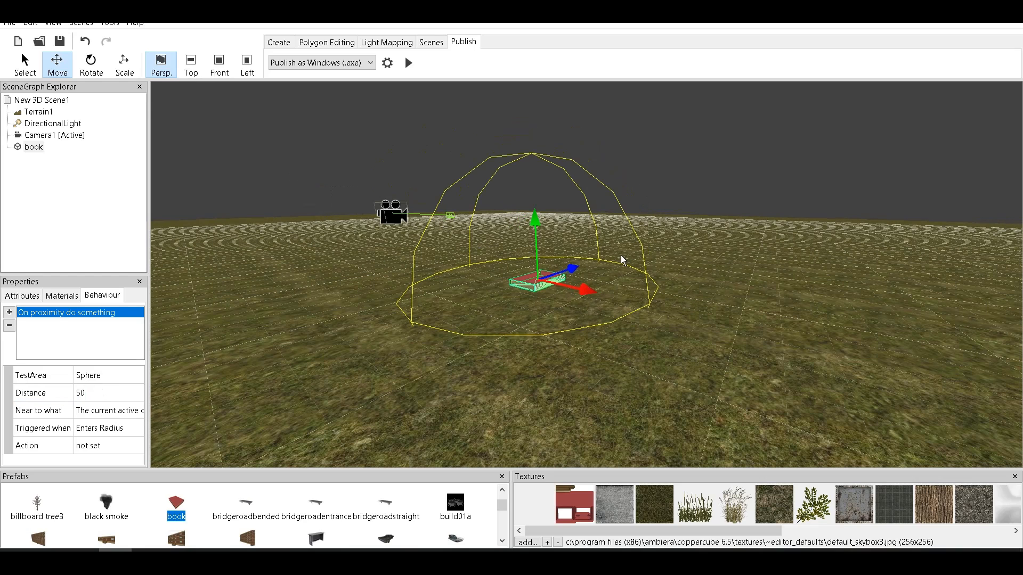
left_click_drag(565, 265, 632, 251)
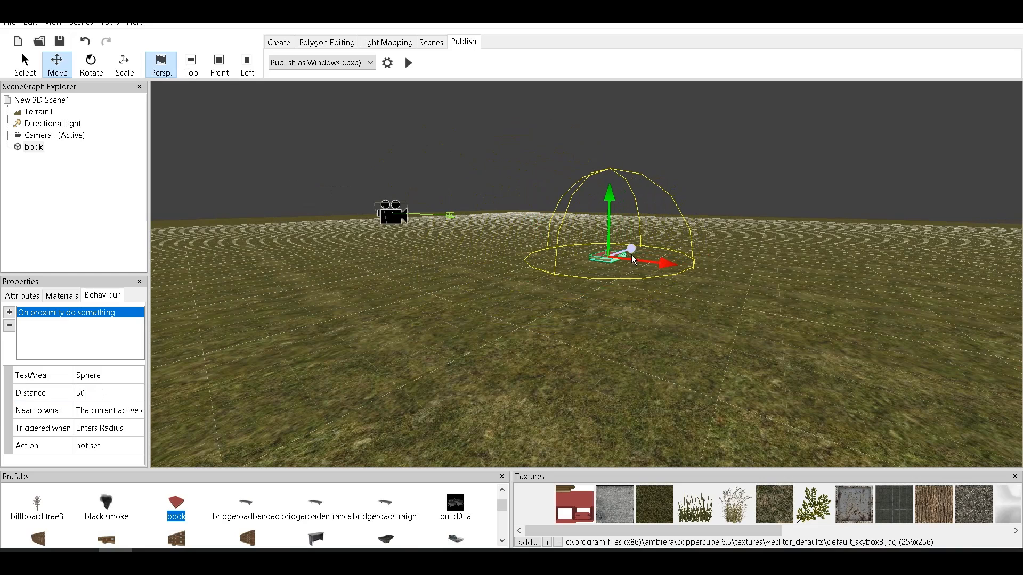
Choose the current active camera as the object whose nearness triggers the book's proximity behaviour
left_click(134, 411)
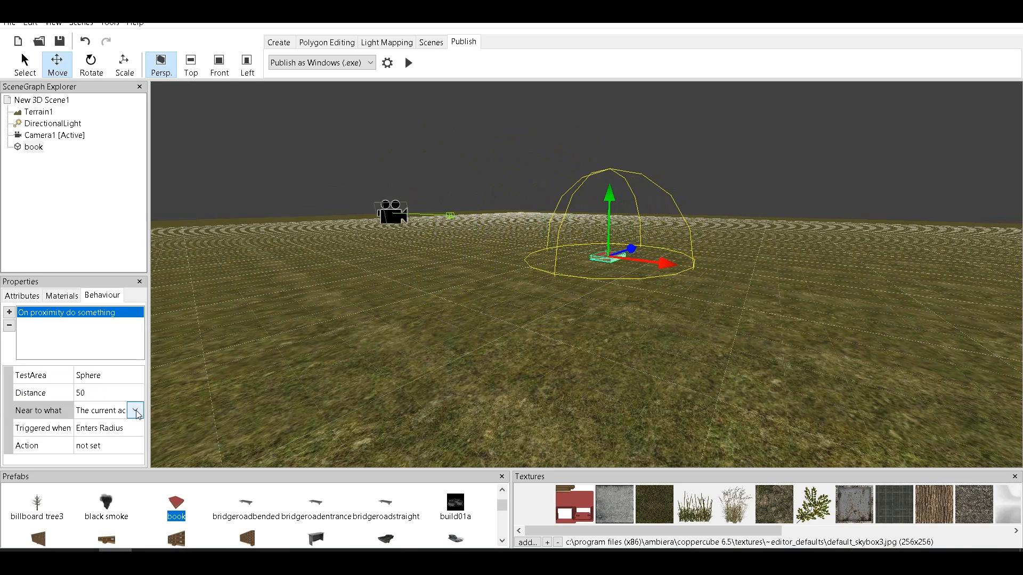
left_click(137, 413)
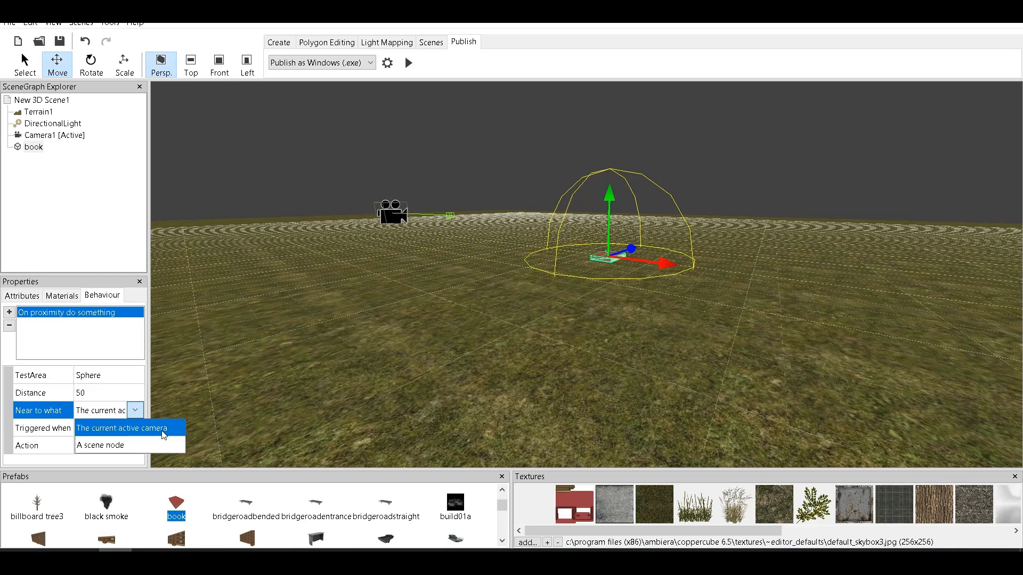
left_click(163, 429)
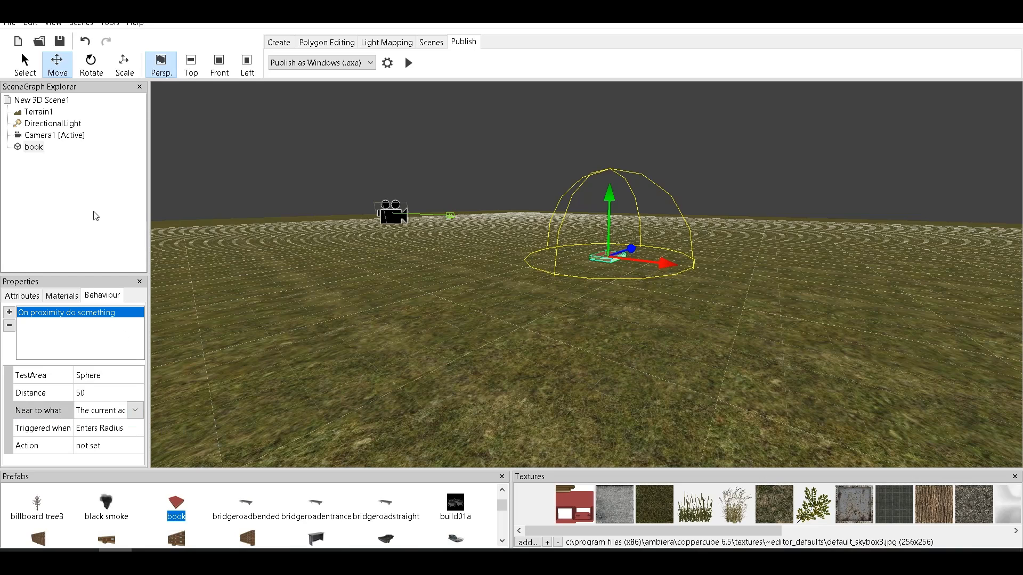
Toggle the Active attribute of Camera1 off and on to demonstrate it, leaving the camera active
left_click(74, 136)
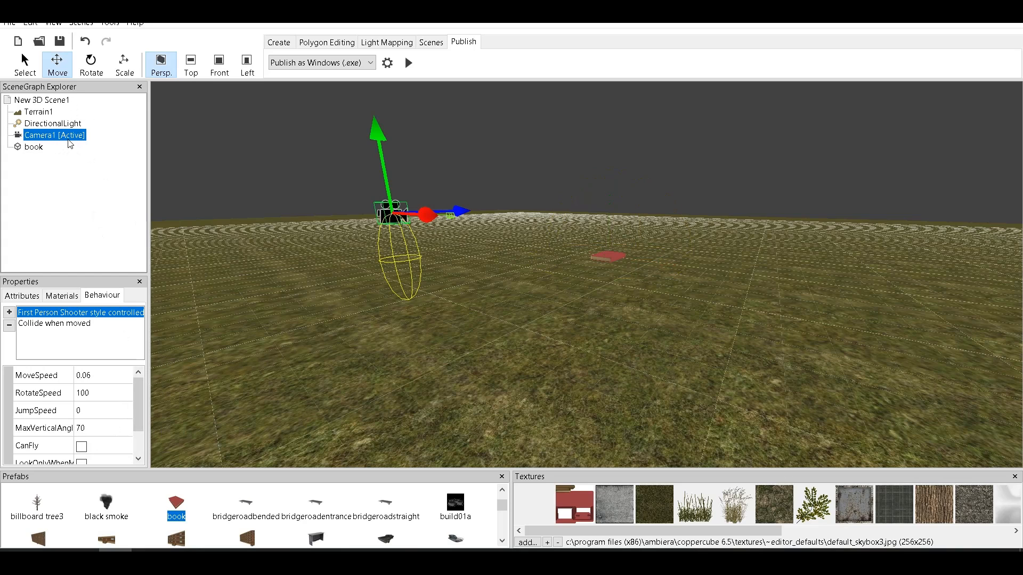
left_click(27, 297)
left_click_drag(141, 353, 143, 403)
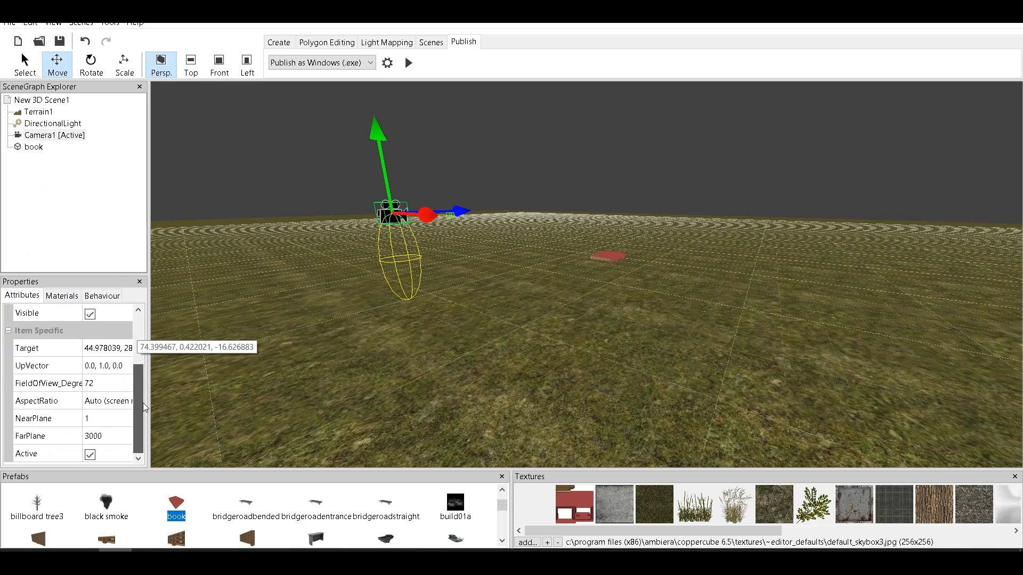
left_click(90, 455)
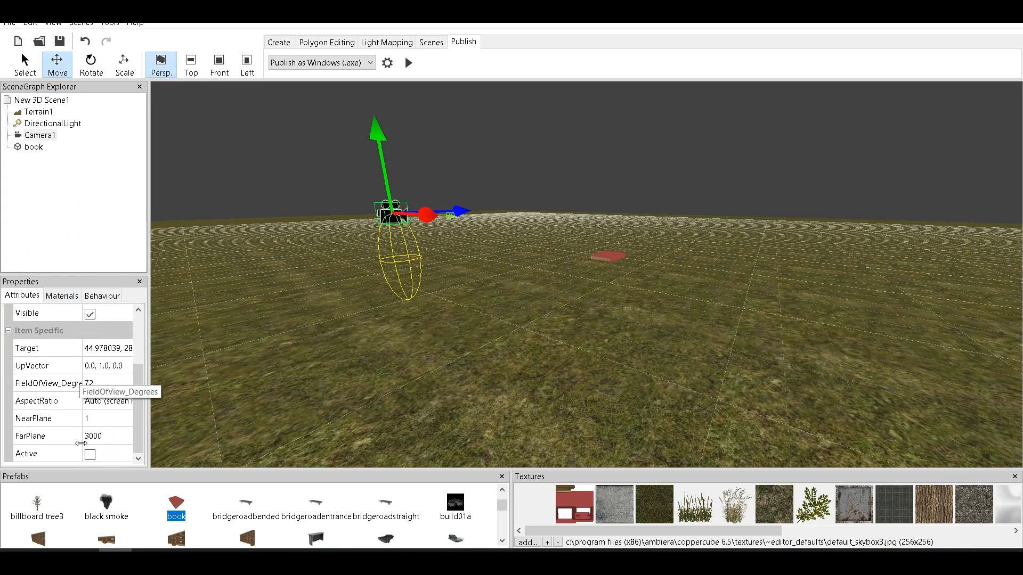
left_click(89, 456)
left_click(91, 456)
left_click(90, 456)
left_click(90, 456)
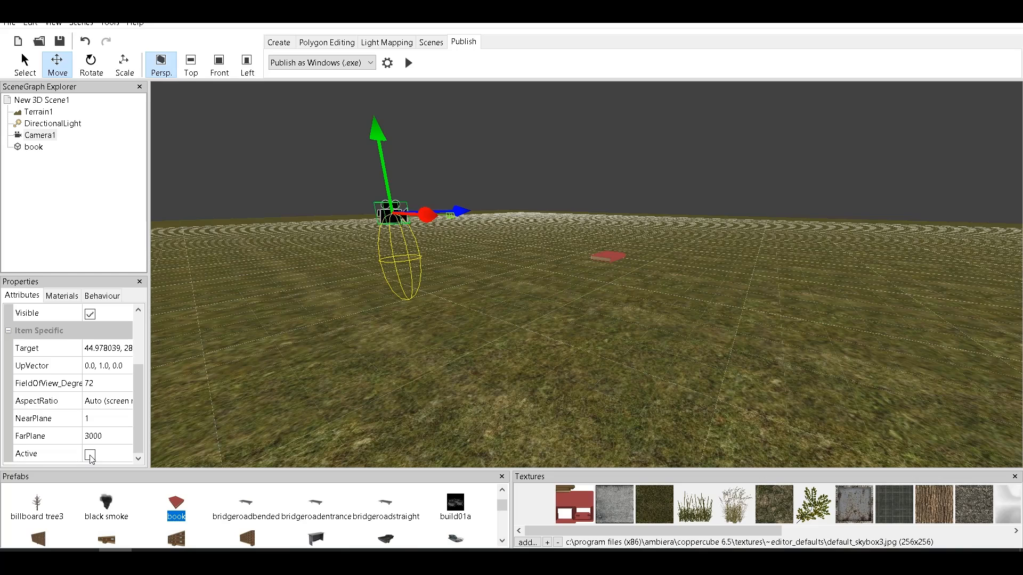
left_click(90, 455)
Add a "Hide or unhide a scene node" action to the book's "On proximity do something" behaviour
left_click(33, 147)
left_click(102, 295)
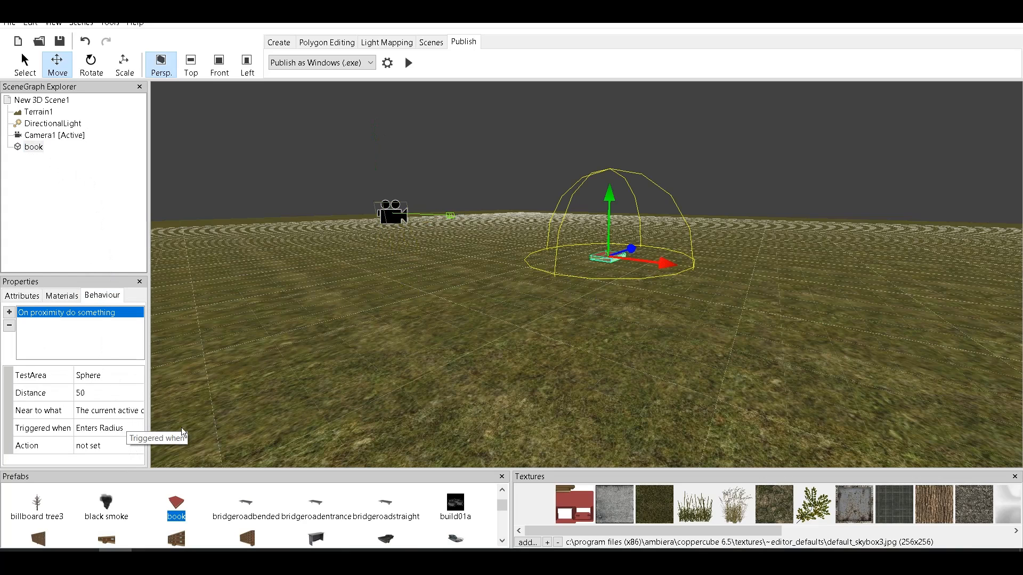
scroll(536, 330, "up", 5)
middle_click_drag(549, 266, 525, 283)
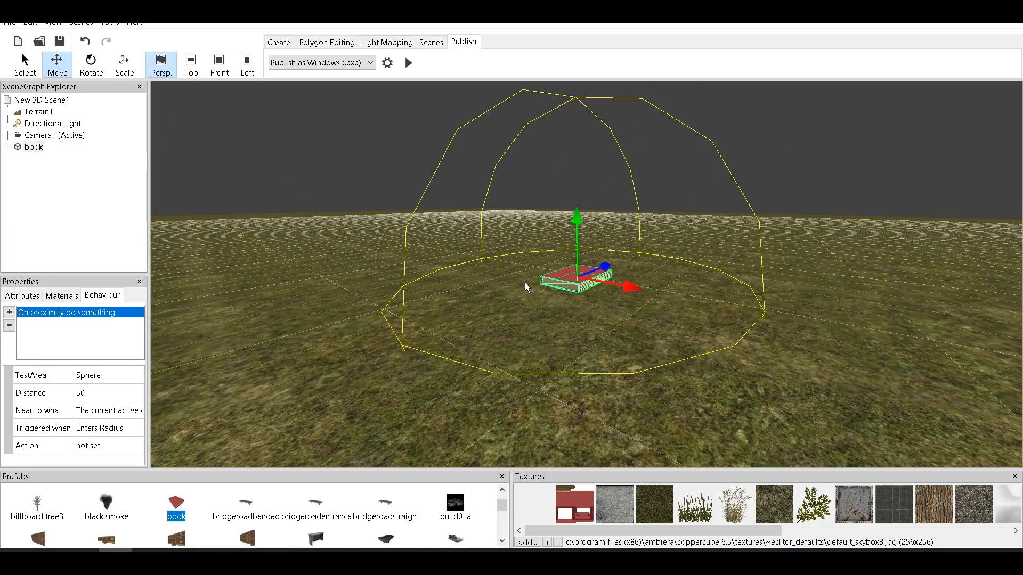
left_click(140, 449)
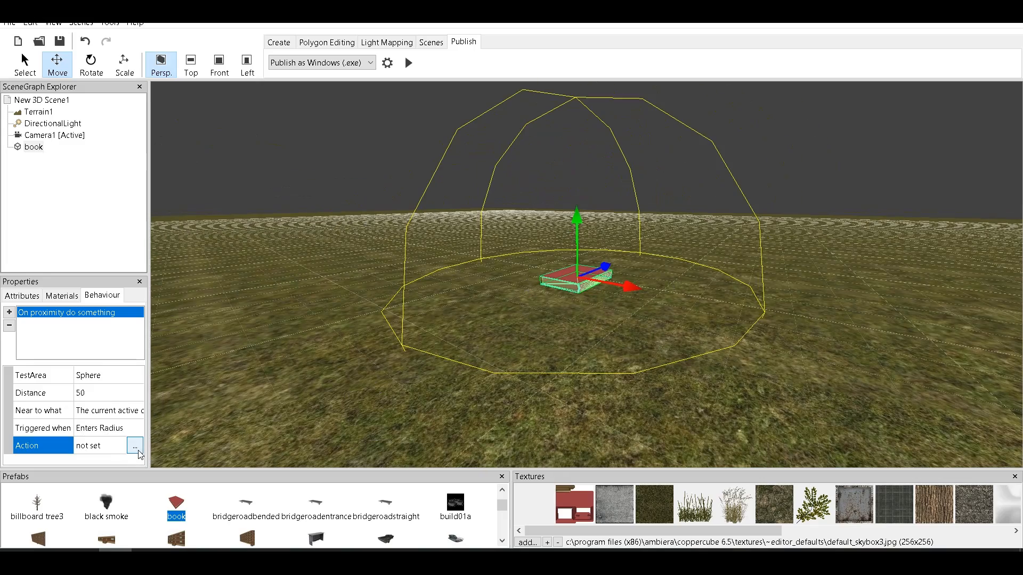
left_click(133, 450)
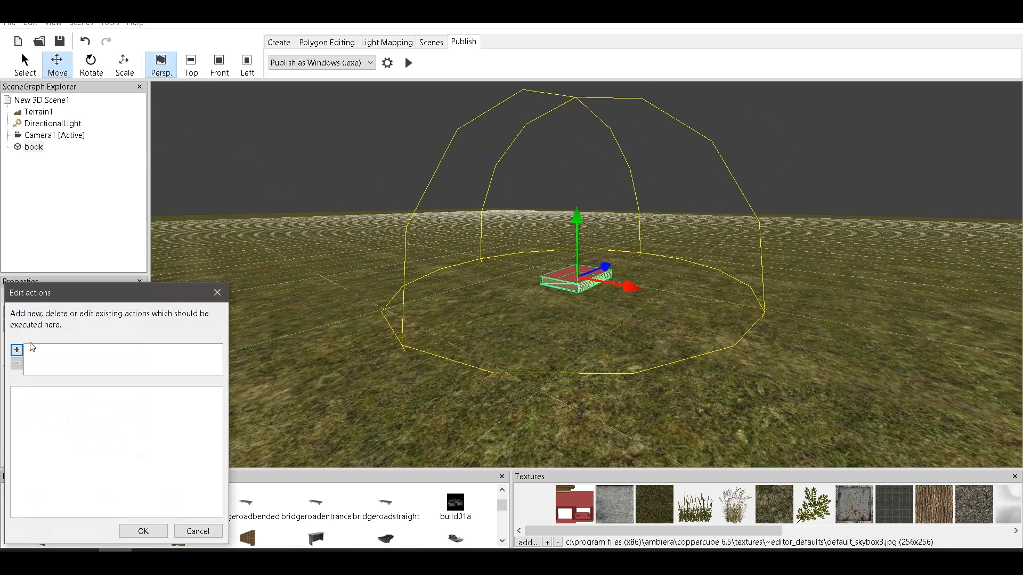
left_click(18, 351)
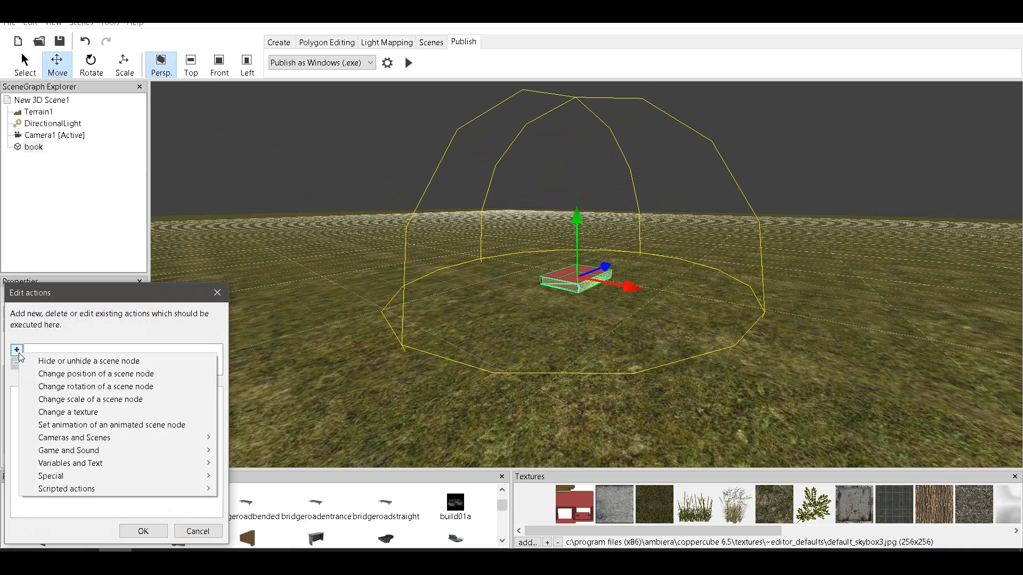
left_click(154, 362)
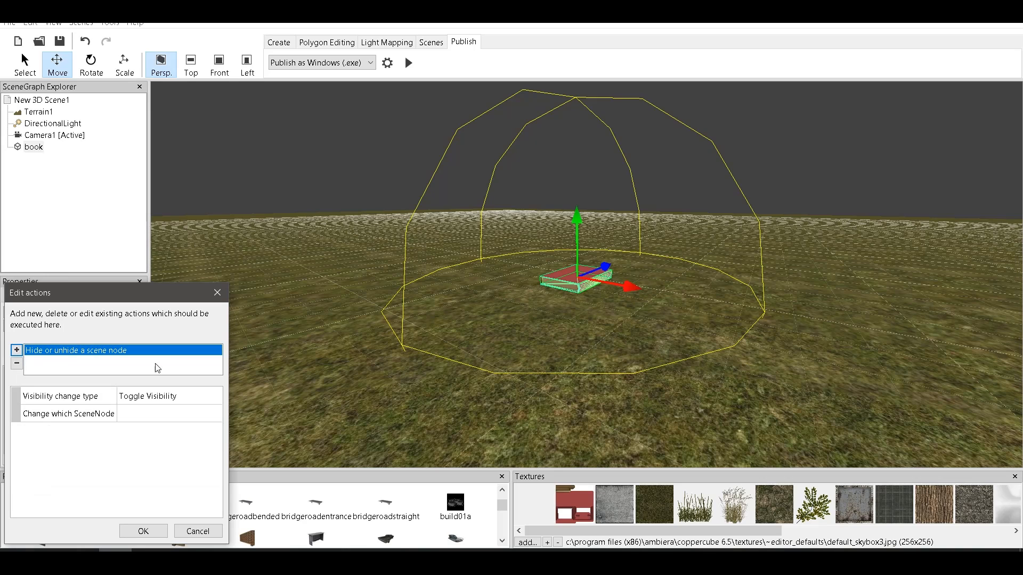
Set the action's visibility change type to Make Invisible, choose the book as the node to change, and accept the action
left_click(213, 397)
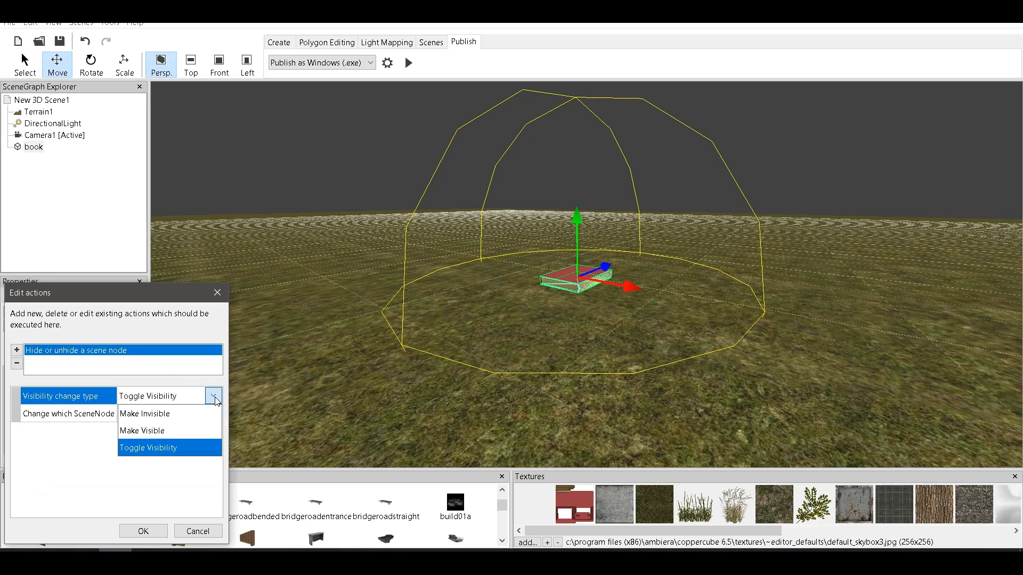
left_click(201, 418)
left_click(211, 414)
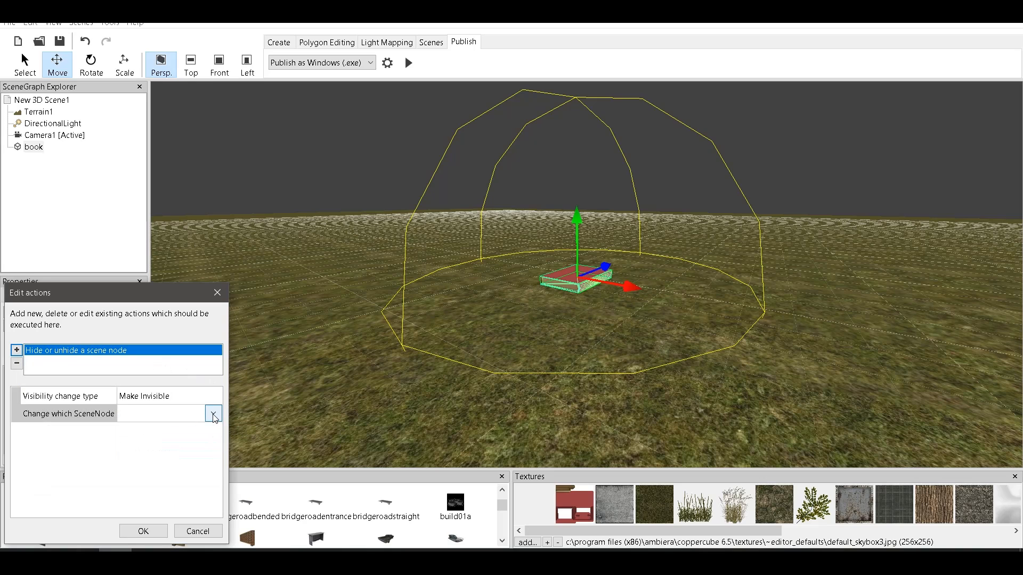
left_click(213, 414)
left_click(188, 448)
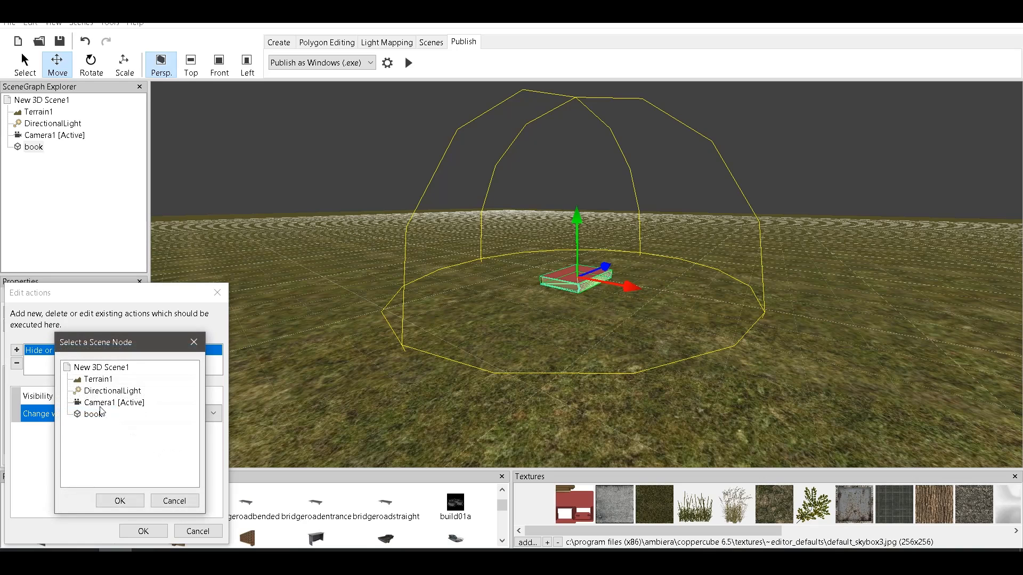
left_click(93, 415)
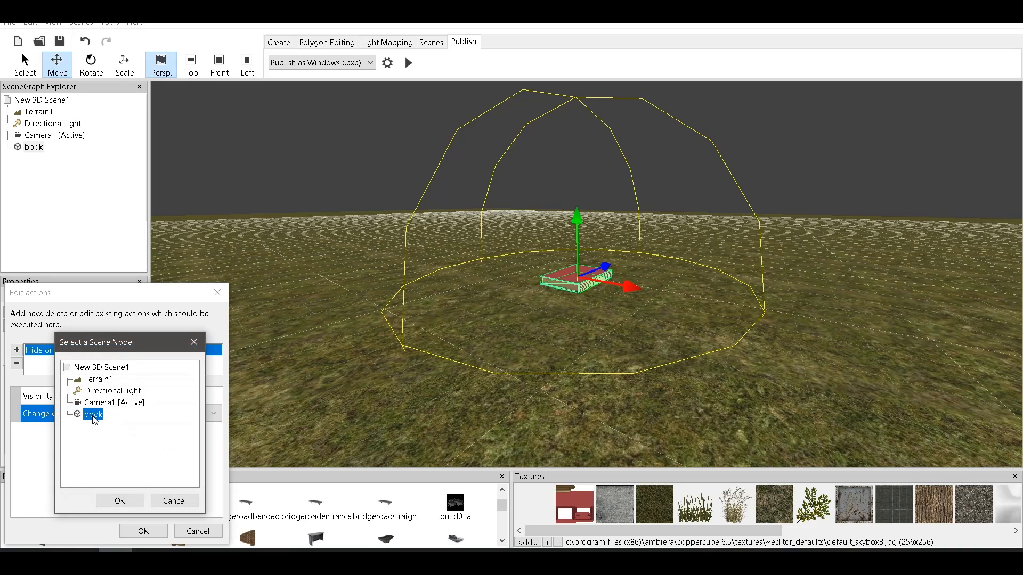
left_click(140, 503)
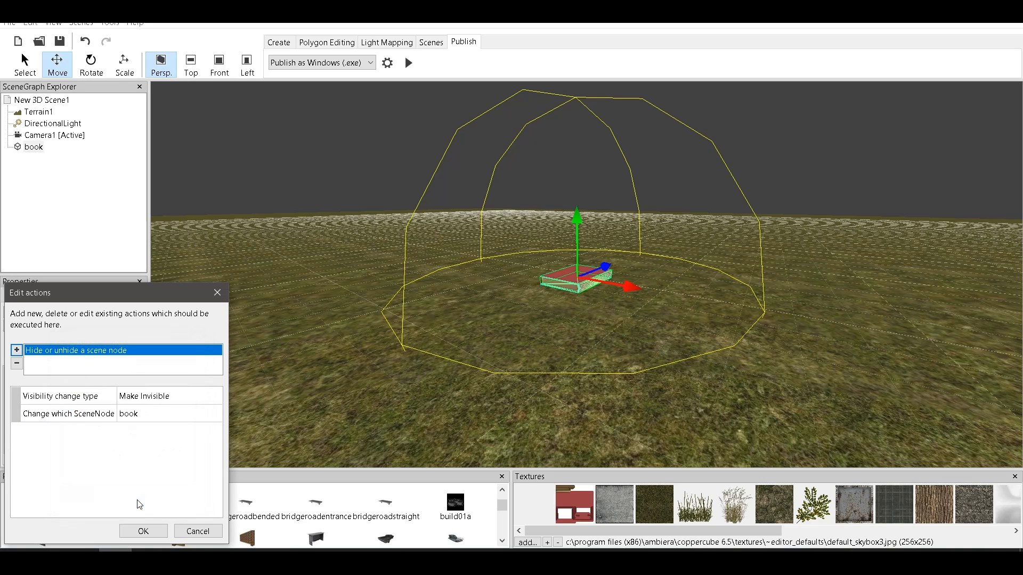
left_click(143, 533)
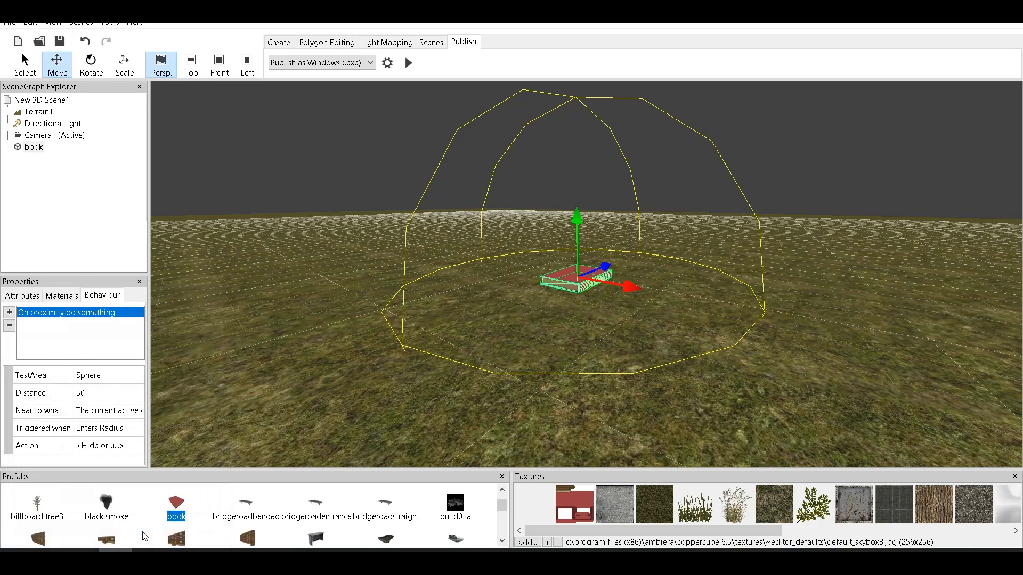
Test-run the scene as a Windows application, walk up to the book to check the proximity action, and end the test
left_click(415, 64)
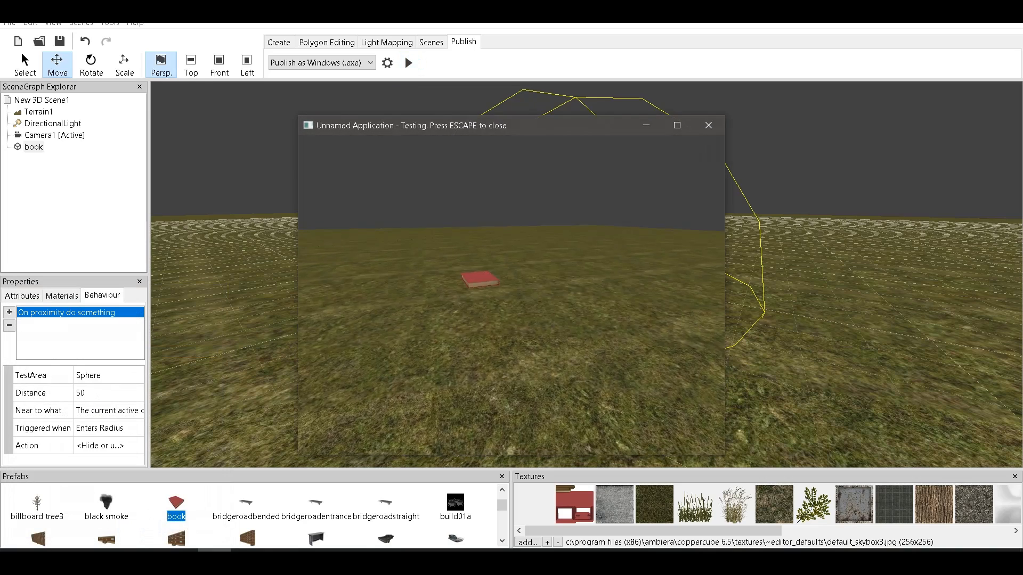
key("w")
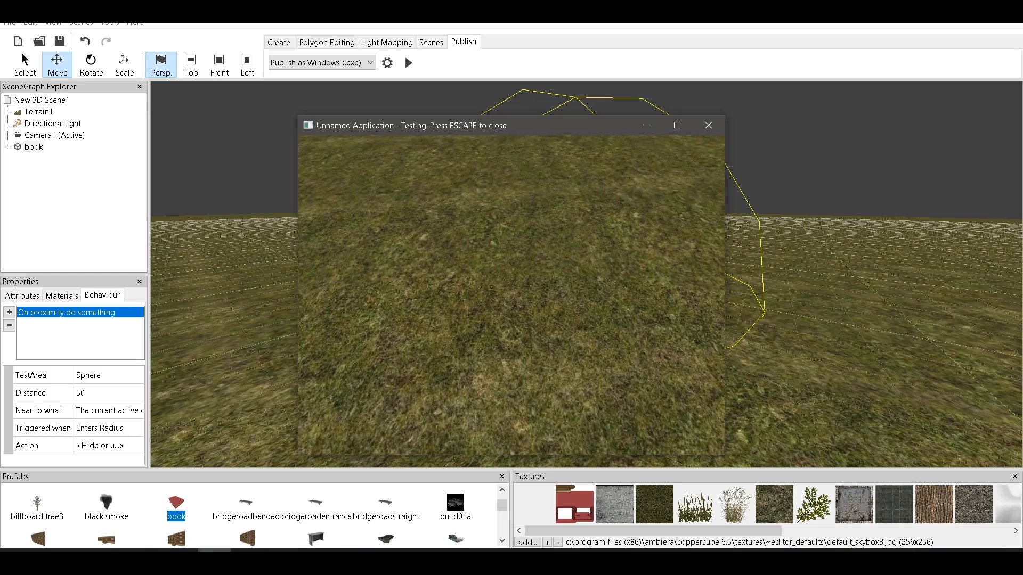
key("Escape")
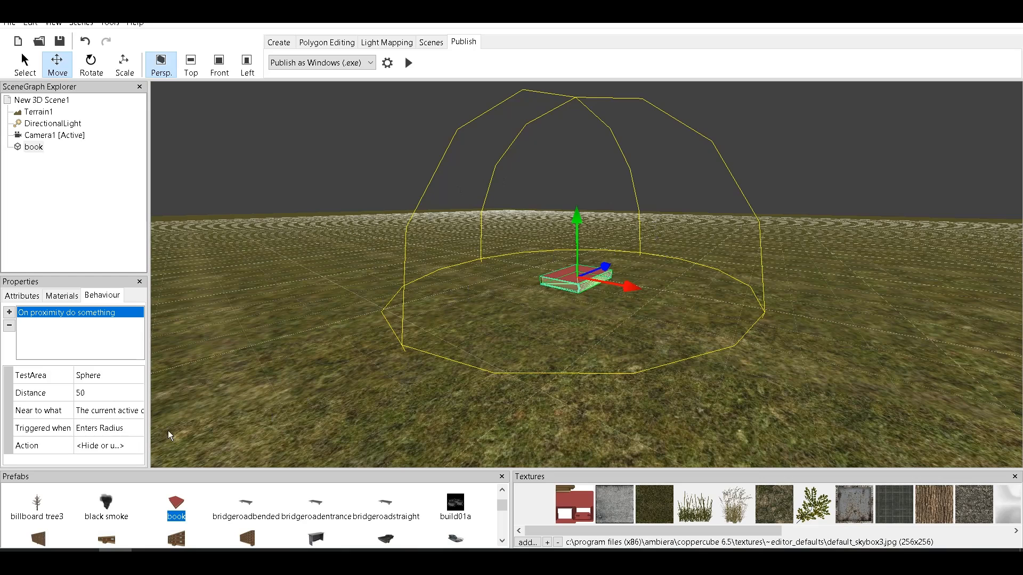
Place the door prefab on the terrain near the book
left_click(377, 264)
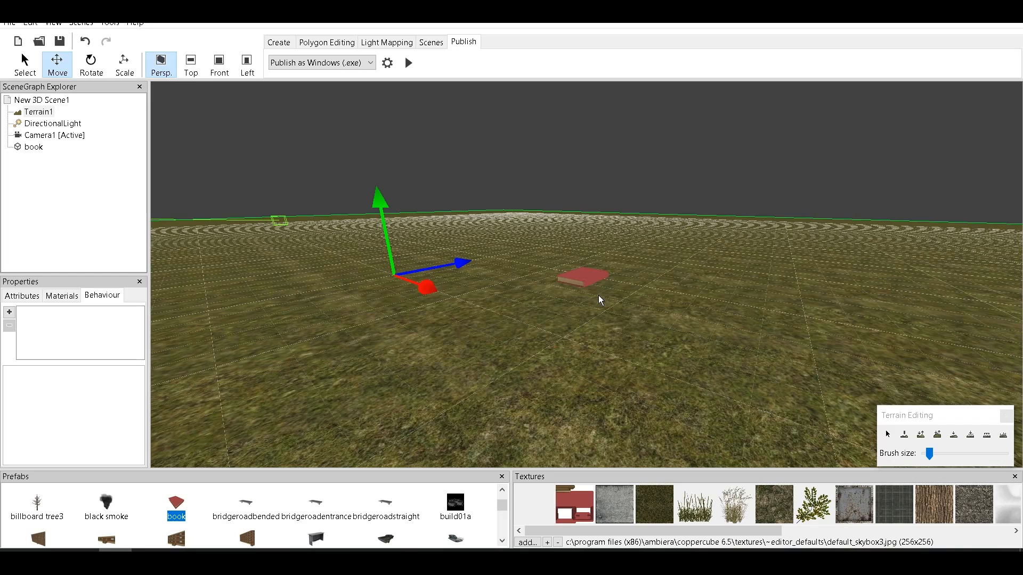
scroll(256, 498, "down", 1)
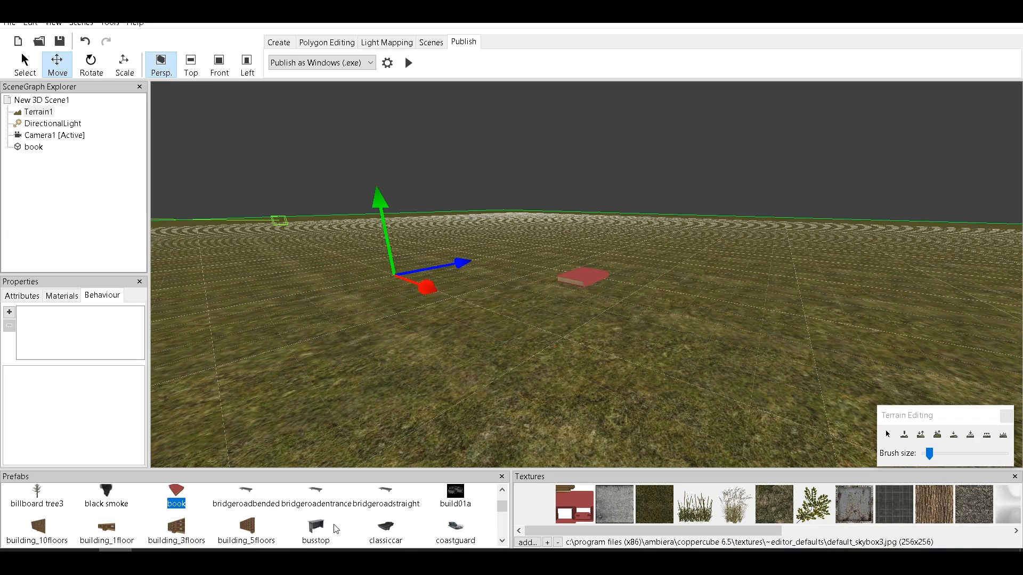
scroll(464, 520, "down", 2)
scroll(478, 520, "down", 3)
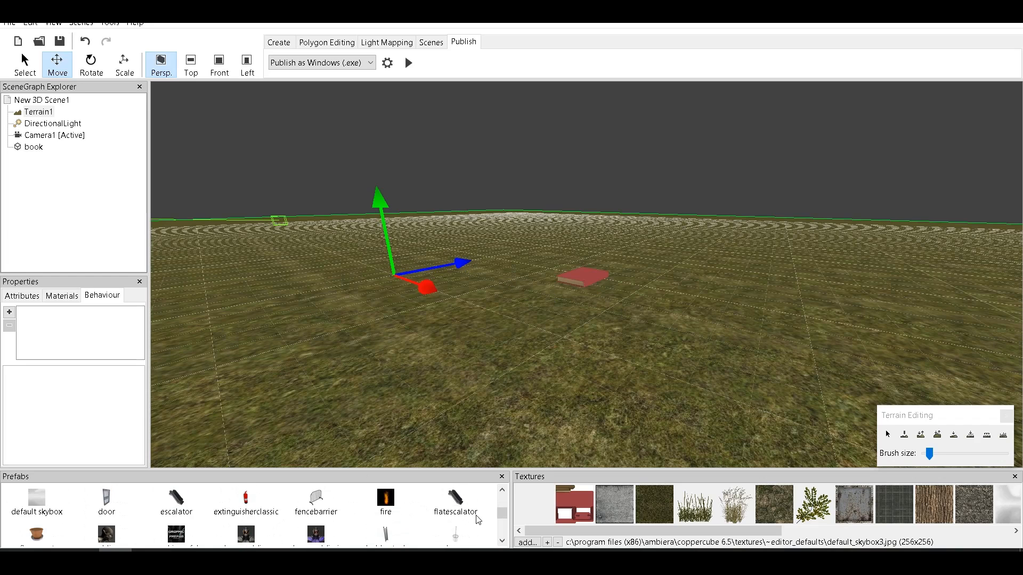
left_click_drag(107, 492, 594, 334)
left_click_drag(621, 302, 648, 349)
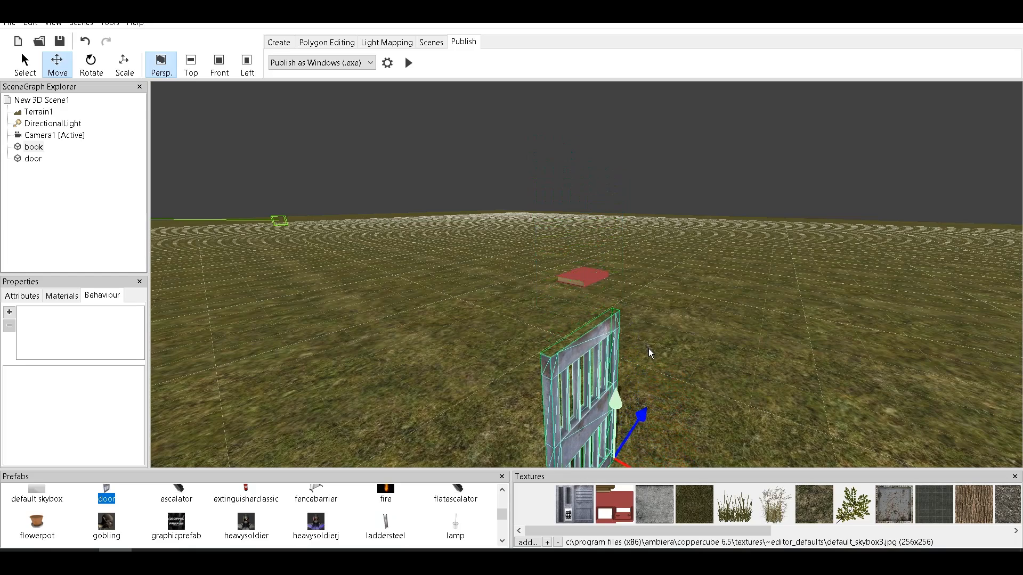
middle_click_drag(647, 348, 653, 327)
left_click_drag(652, 328, 746, 337)
Set the door's scale to 2, 2, 2
left_click(22, 296)
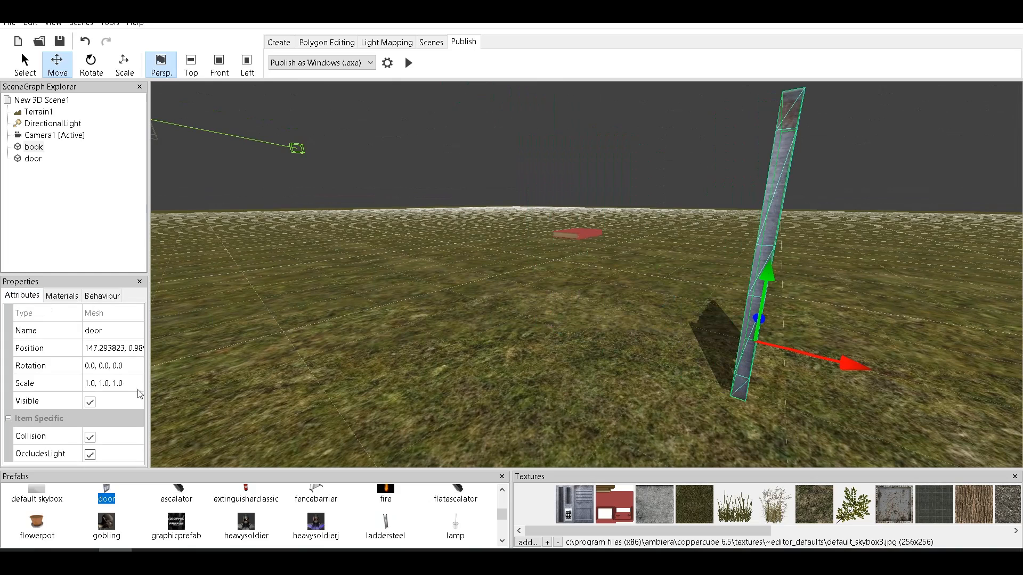
left_click(131, 384)
type("2,2,2")
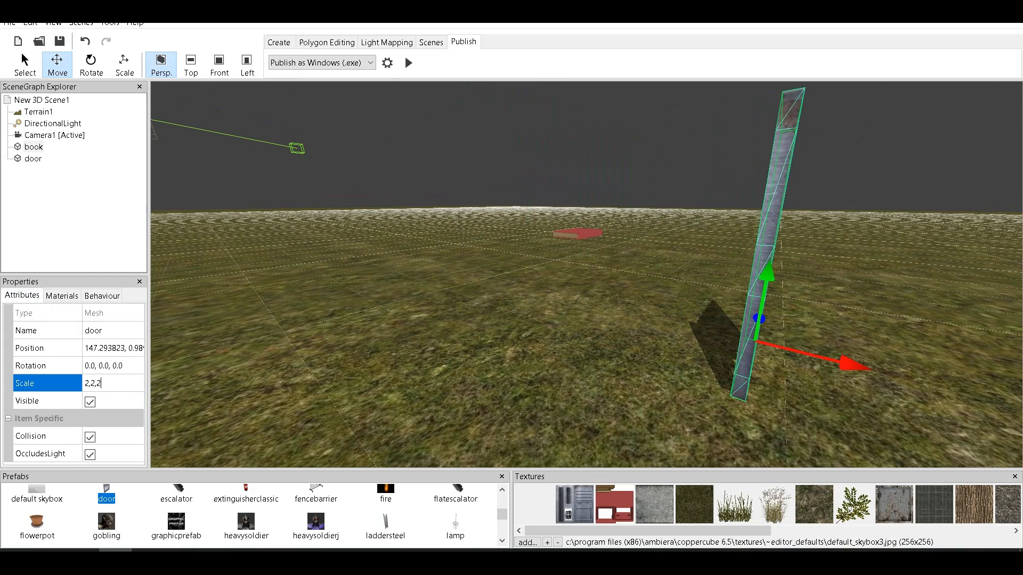
key("Return")
Lower the door slightly along the vertical axis toward the terrain
scroll(442, 358, "down", 2)
scroll(442, 357, "down", 2)
left_click_drag(464, 365, 516, 345)
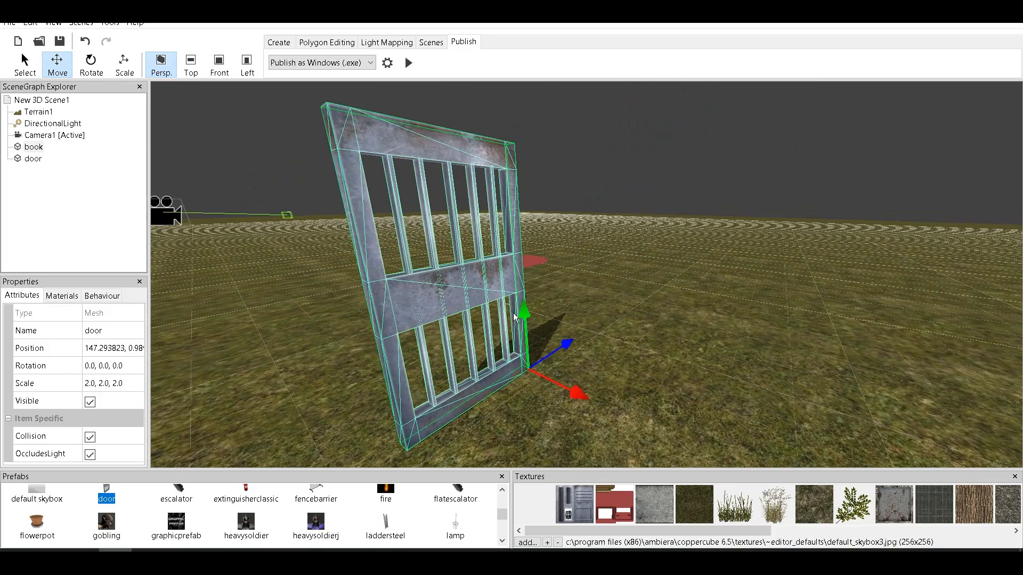
left_click_drag(525, 309, 524, 308)
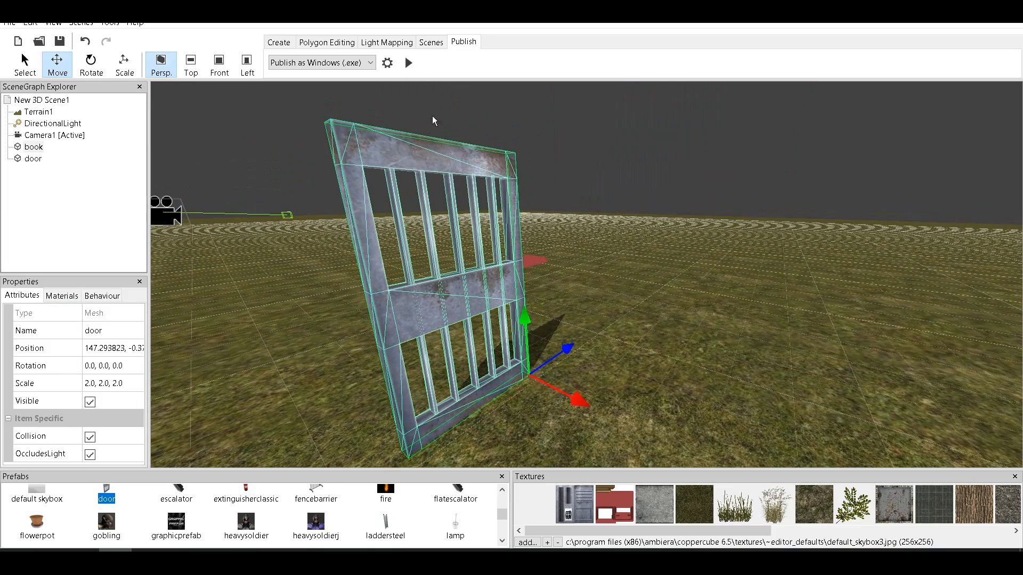
Test-run the scene, walk around to inspect the door and its size from the player's view, and end the test
left_click(408, 63)
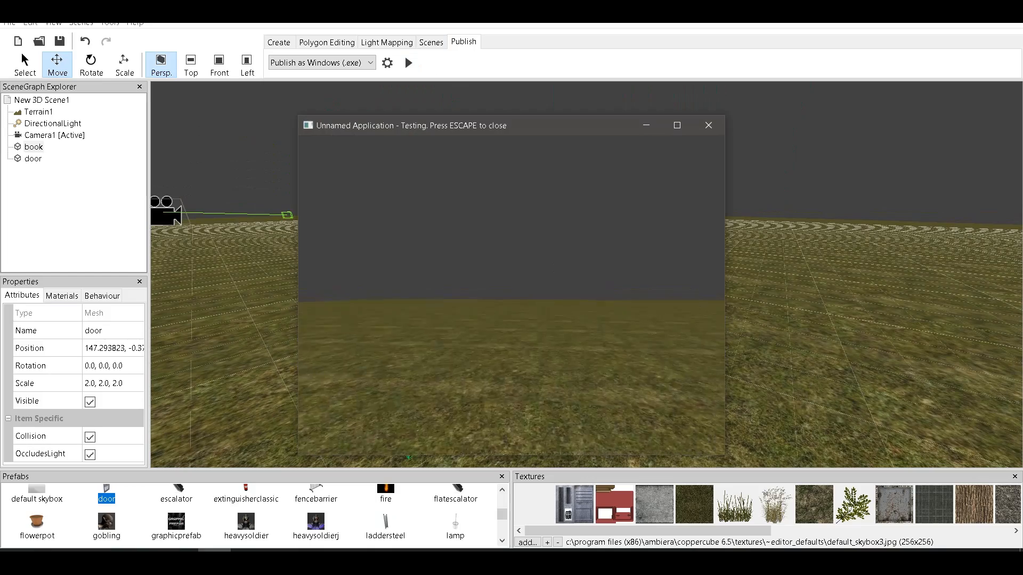
key("w")
key("w")
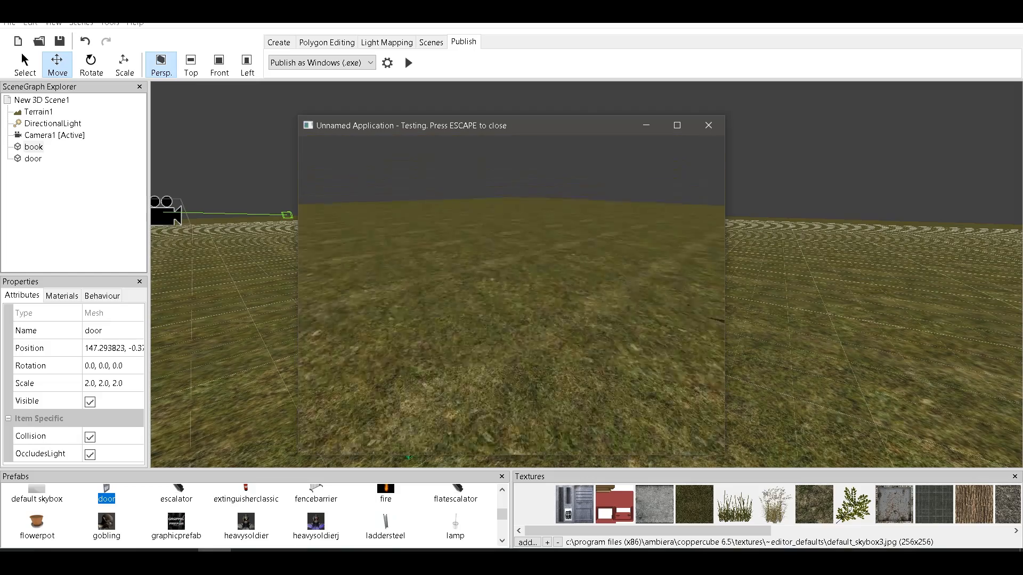
key("w")
key("w")
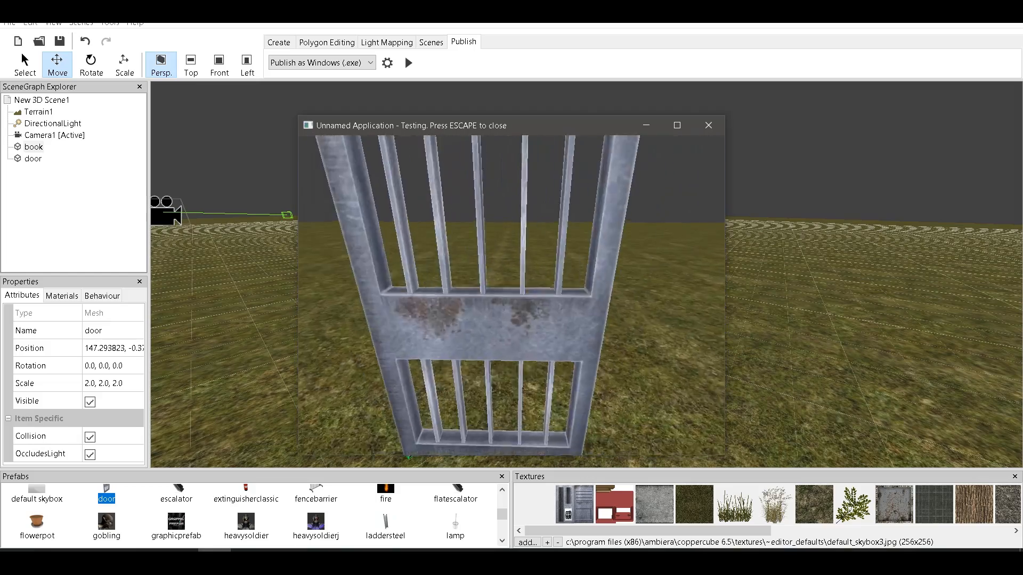
key("w")
key("Escape")
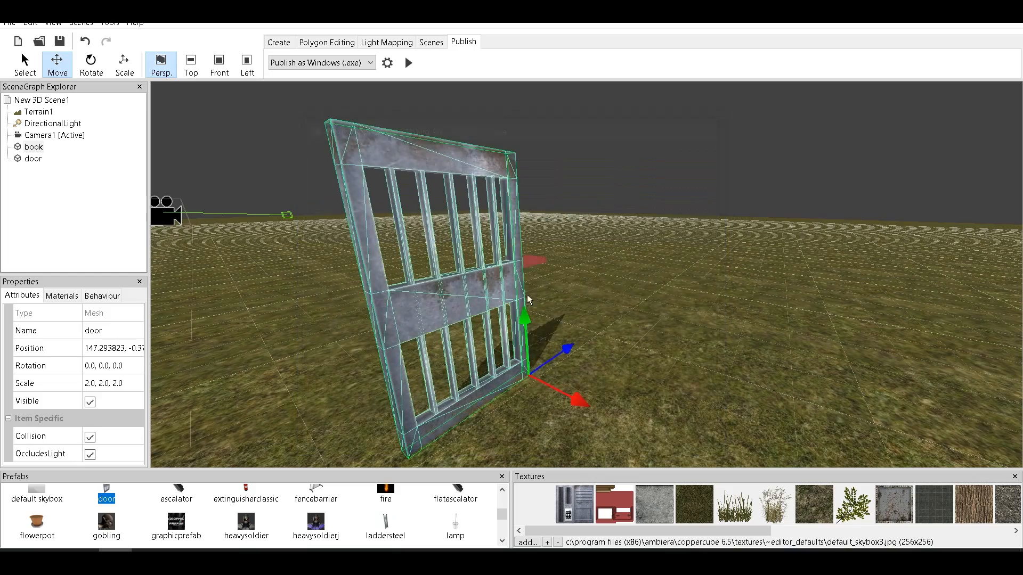
Remove the "On proximity do something" behaviour from the book
middle_click_drag(600, 303, 649, 309)
scroll(645, 307, "up", 5)
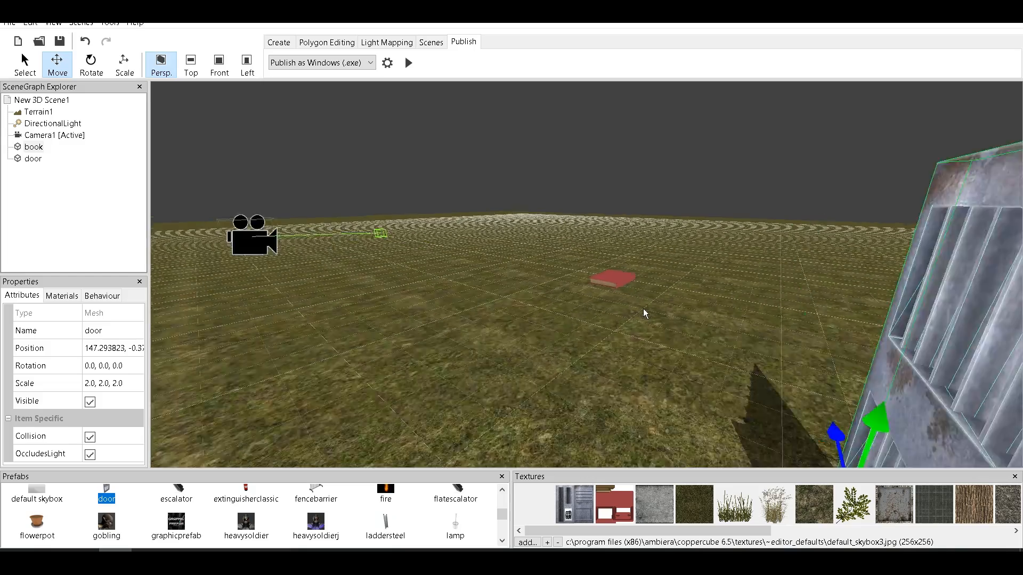
left_click(660, 290)
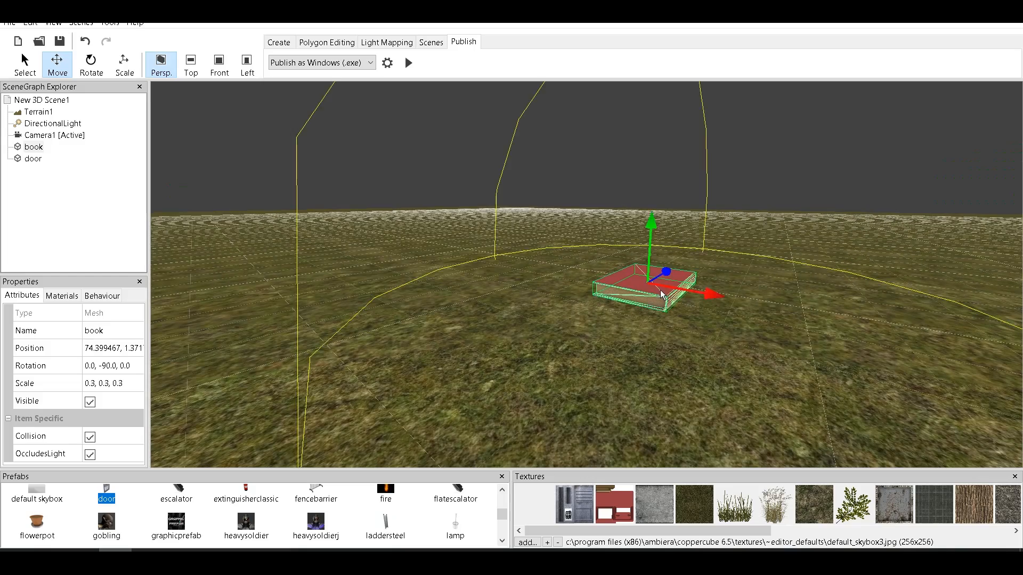
scroll(679, 289, "down", 6)
right_click_drag(642, 355, 661, 360)
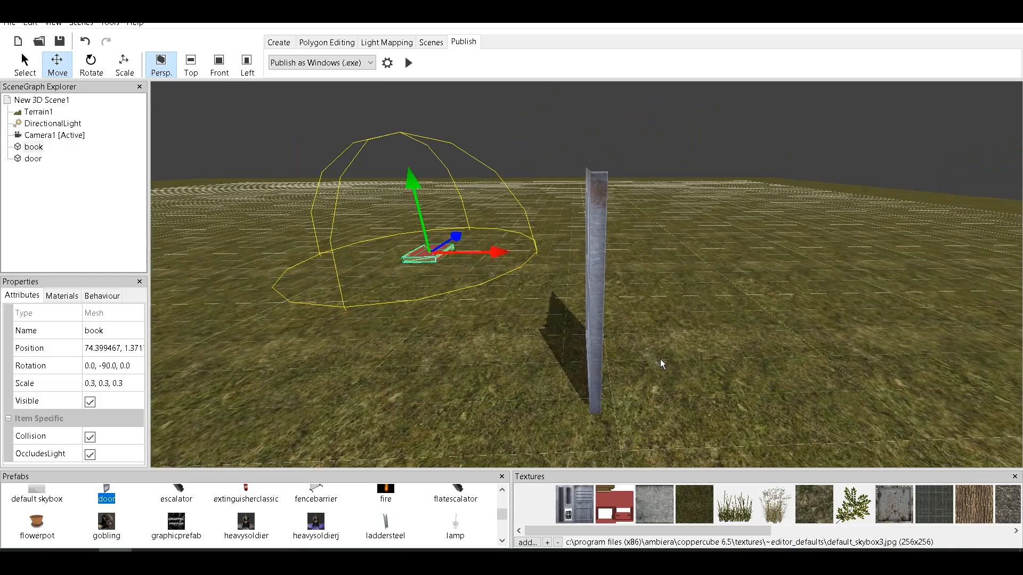
left_click(600, 303)
right_click_drag(487, 302, 495, 303)
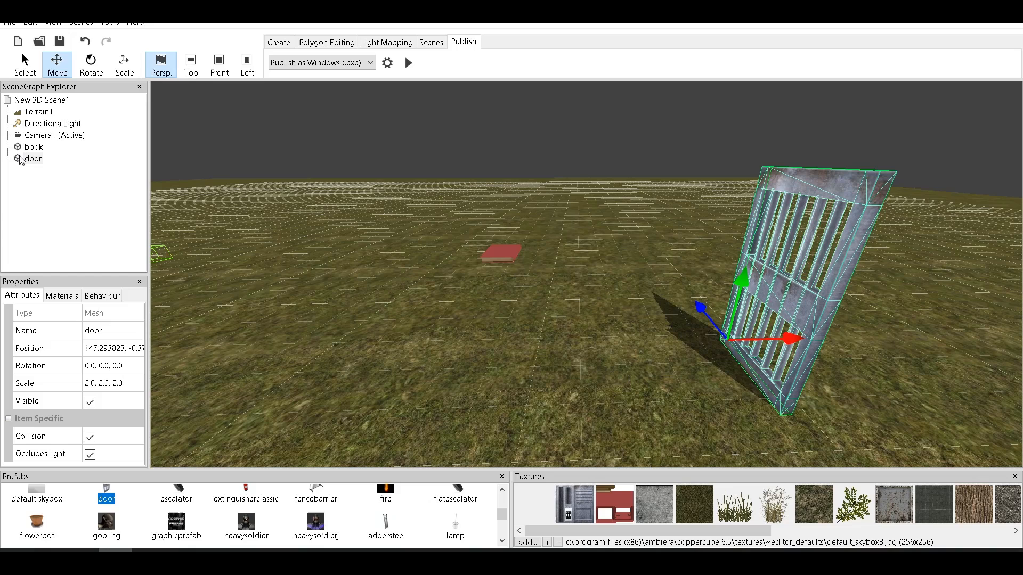
left_click(34, 150)
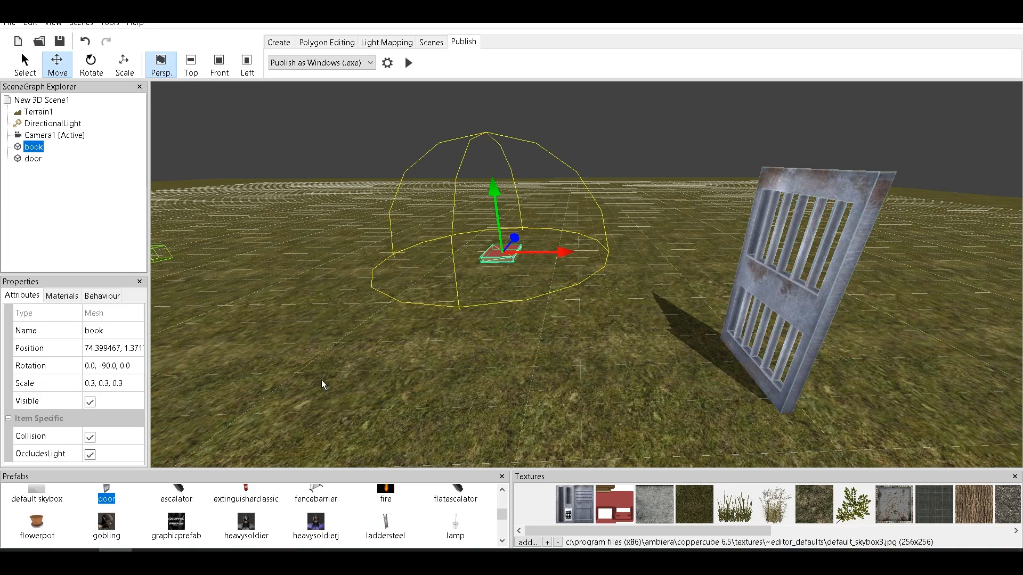
left_click(110, 298)
left_click(86, 315)
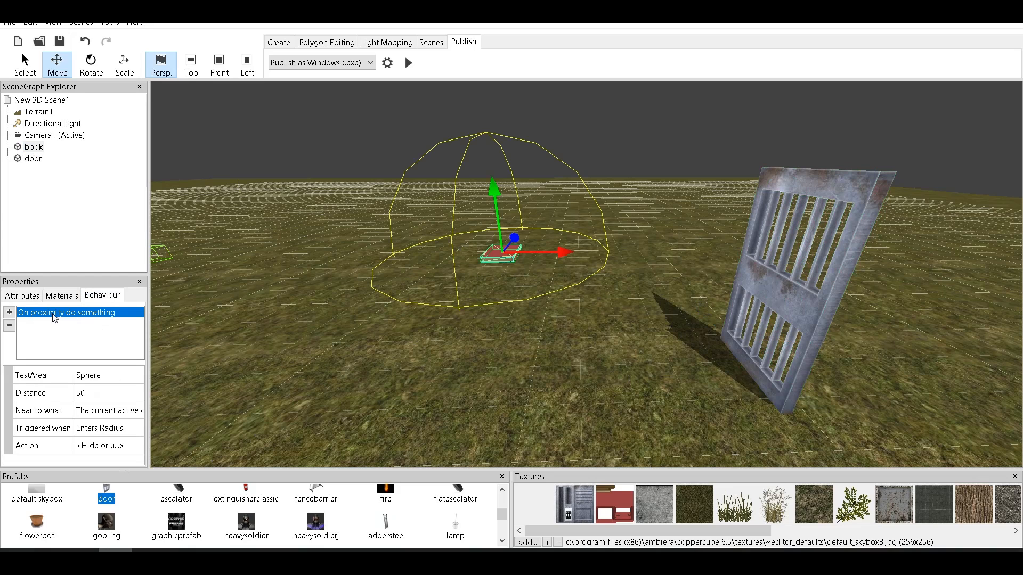
left_click(8, 327)
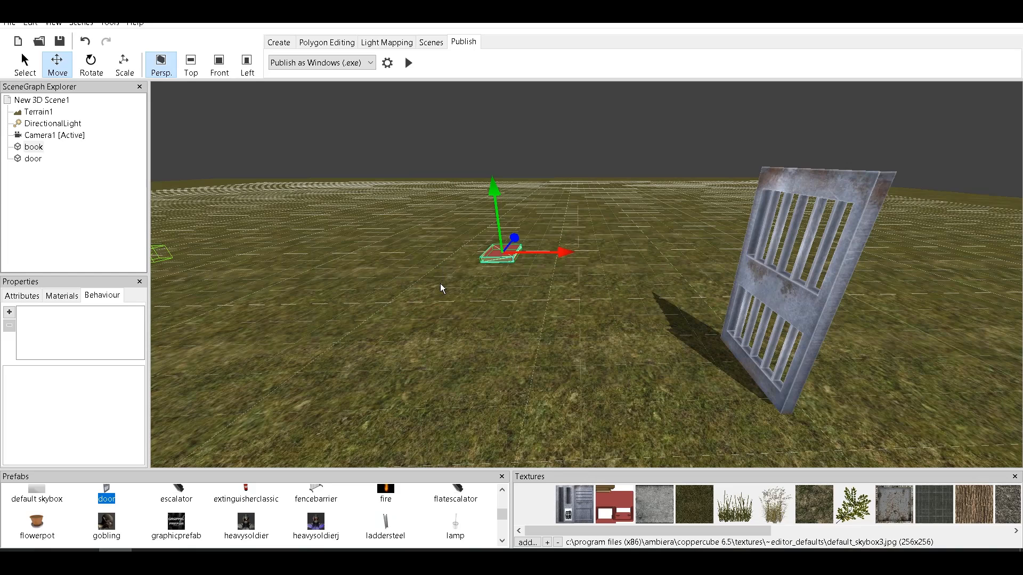
Add a "Before first drawing do something" behaviour to the scene root and enable AlsoOnReload for it
left_click(59, 103)
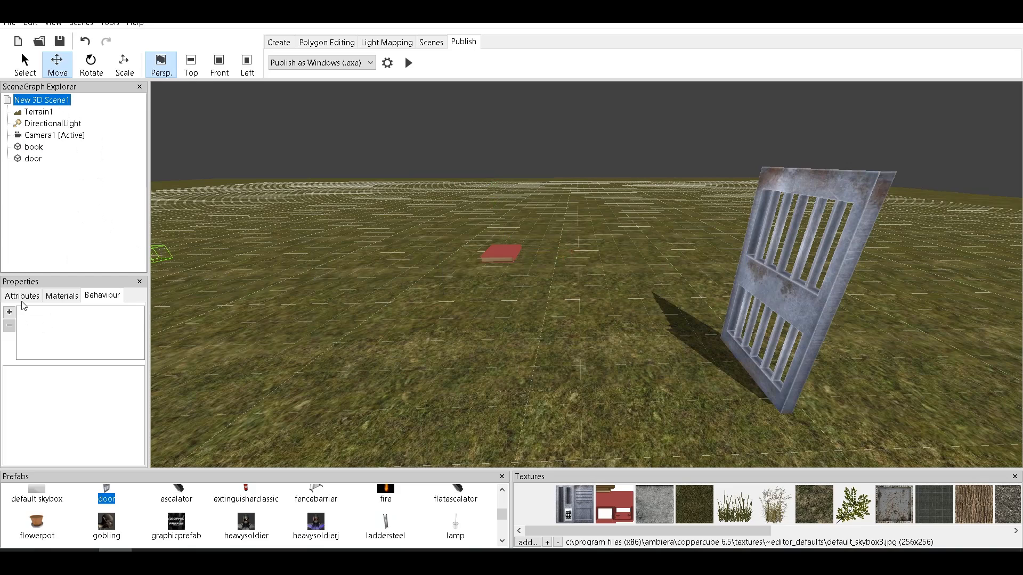
left_click(23, 299)
left_click(44, 101)
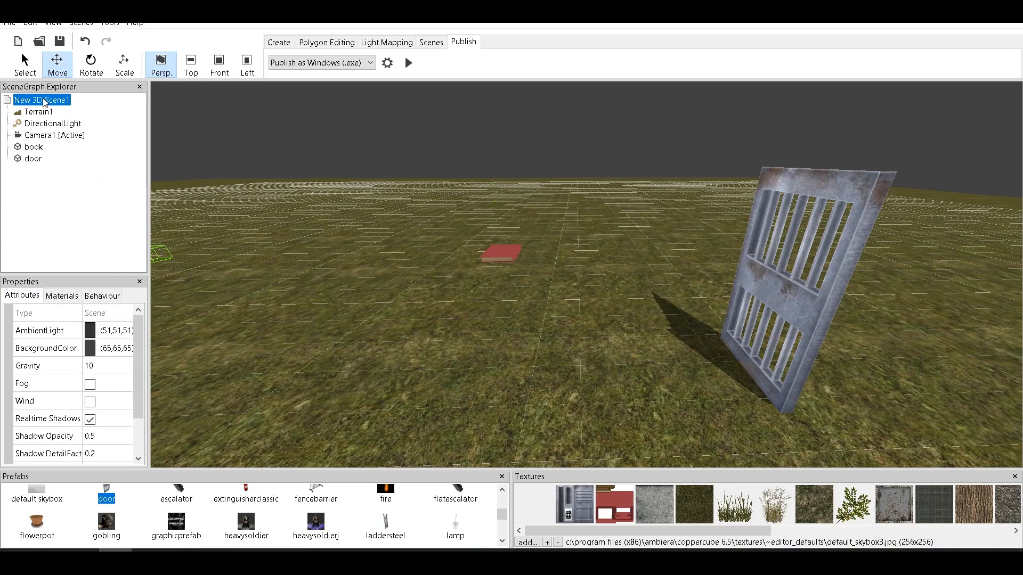
left_click(109, 298)
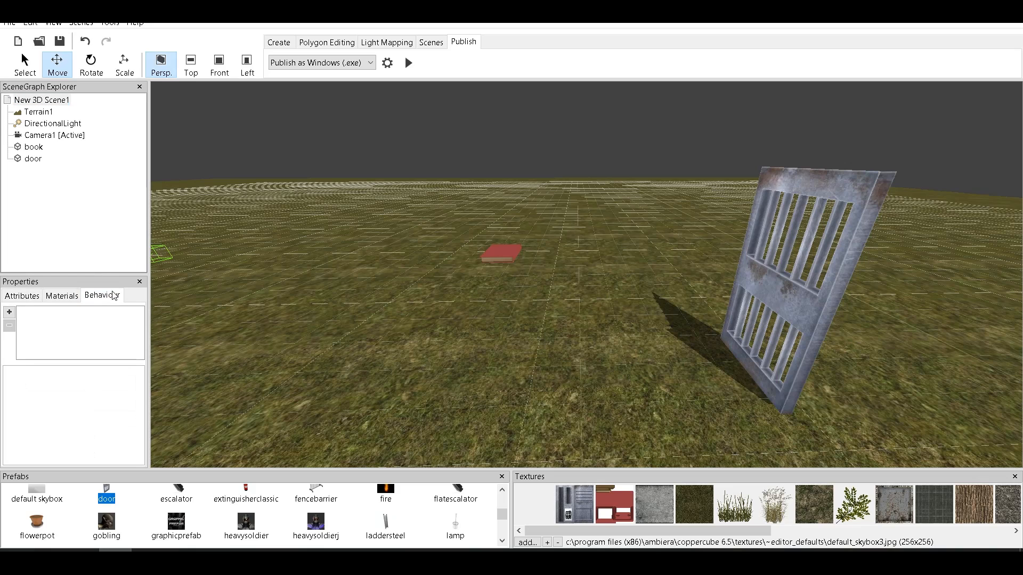
left_click(9, 312)
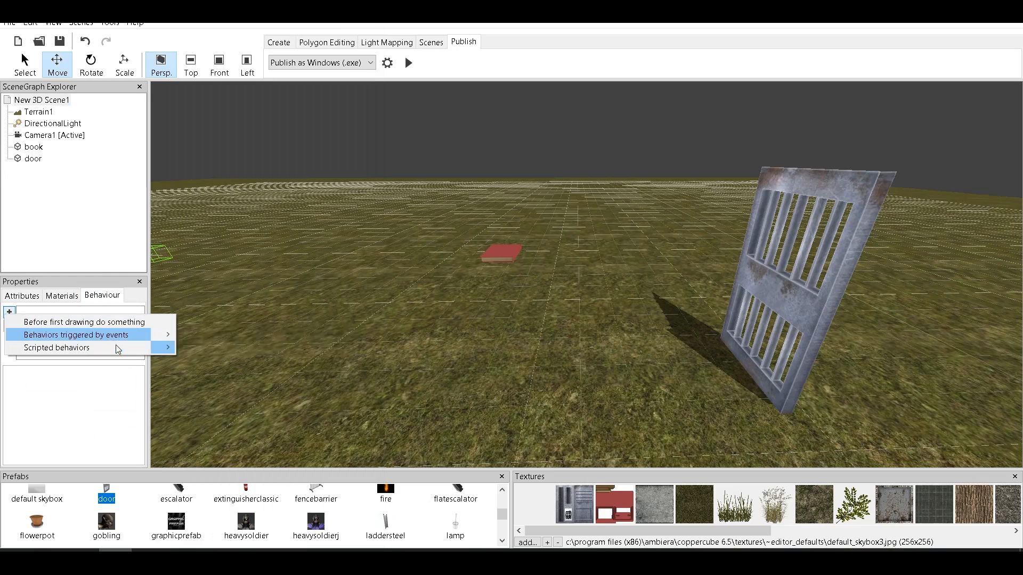
mouse_move(117, 346)
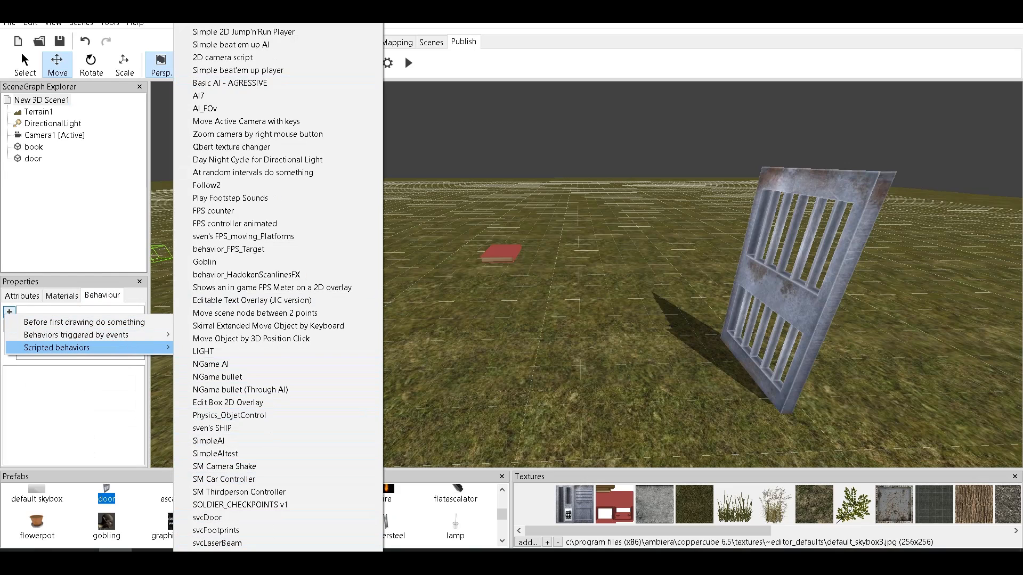
mouse_move(157, 340)
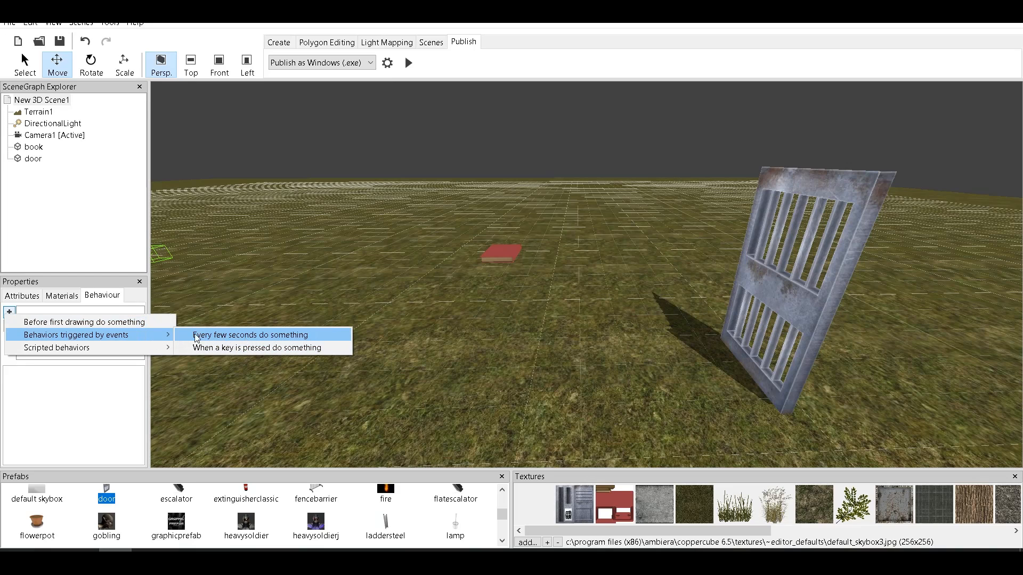
left_click(148, 324)
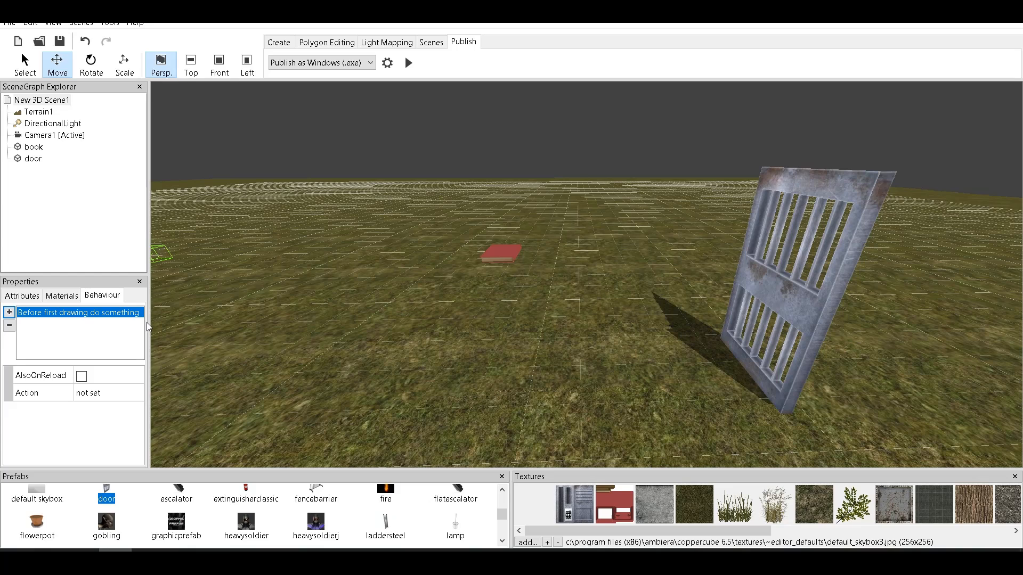
left_click(82, 380)
Give the scene's behaviour a "Set or Change a Variable" action that sets the variable book to 0
left_click(137, 394)
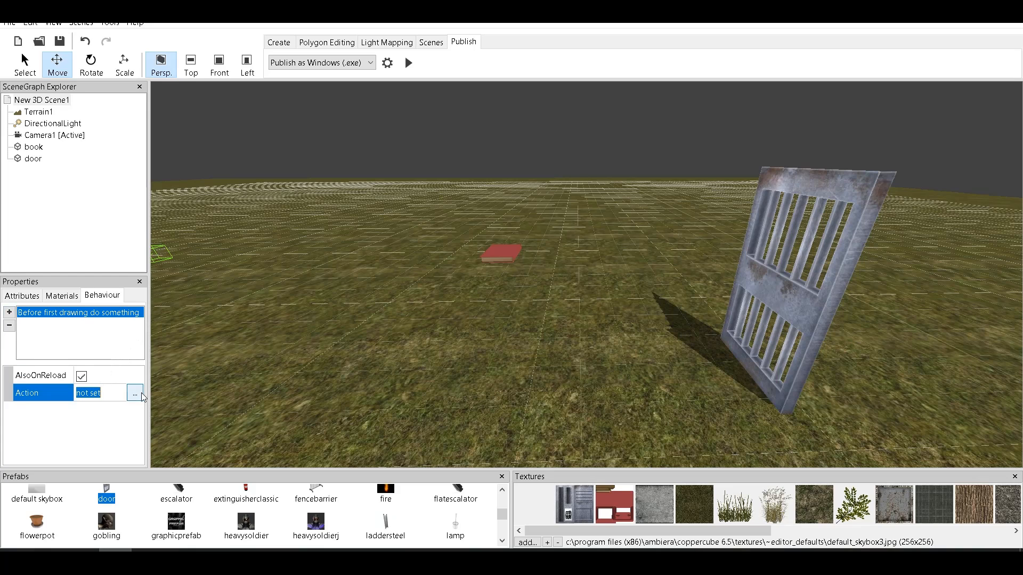
left_click(134, 394)
left_click(20, 350)
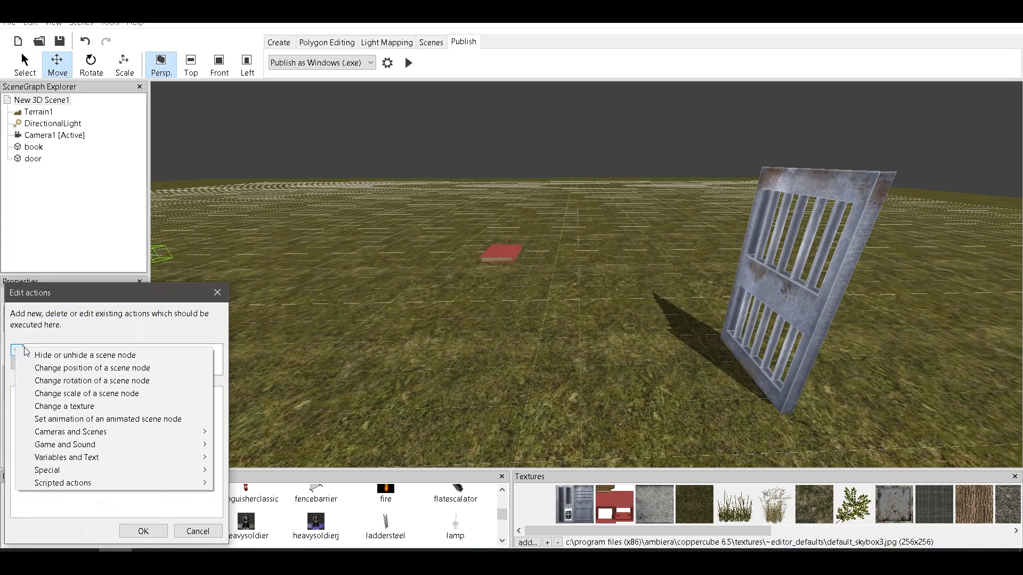
mouse_move(151, 458)
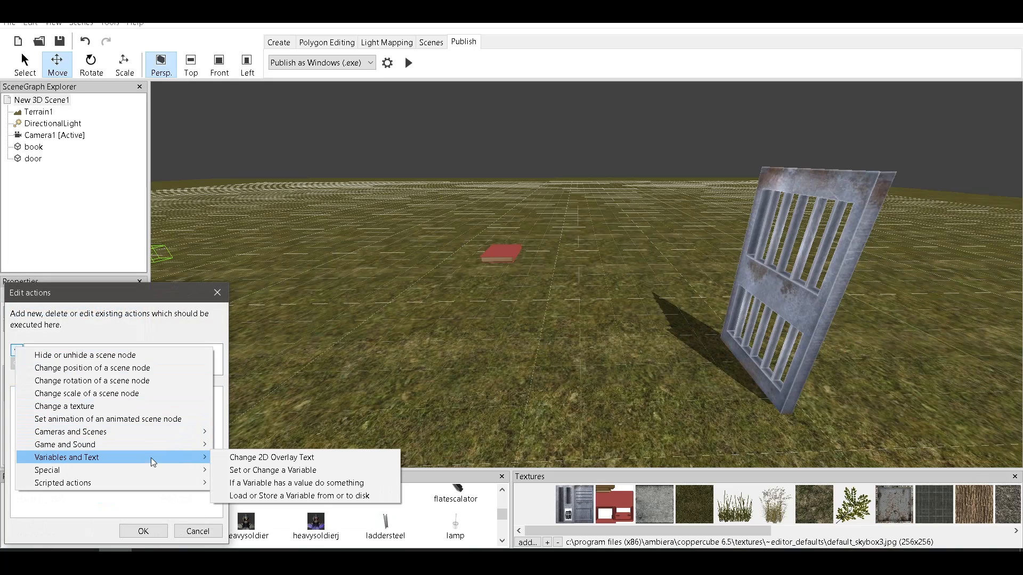
left_click(307, 471)
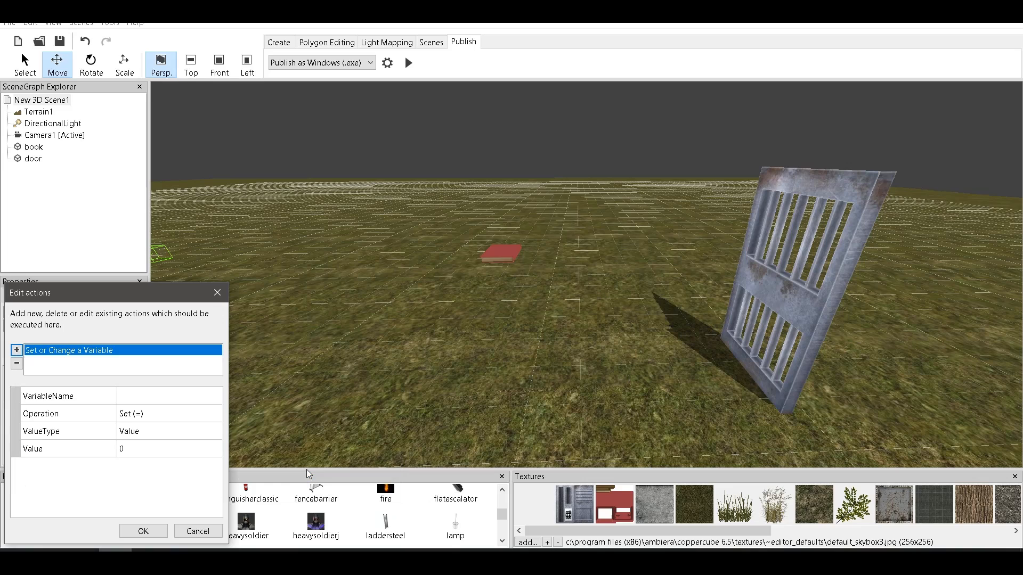
left_click(153, 398)
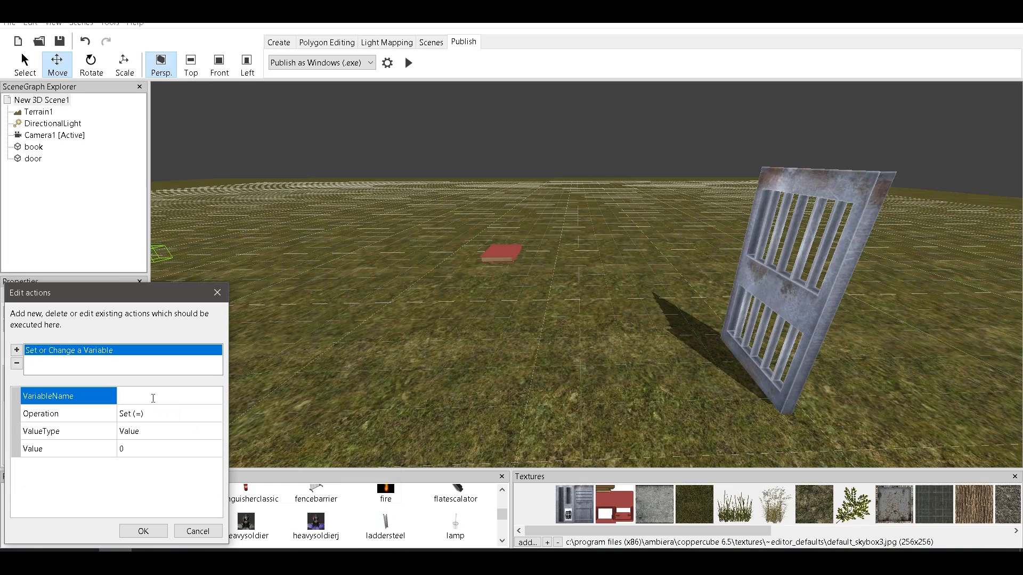
type("book")
left_click(136, 452)
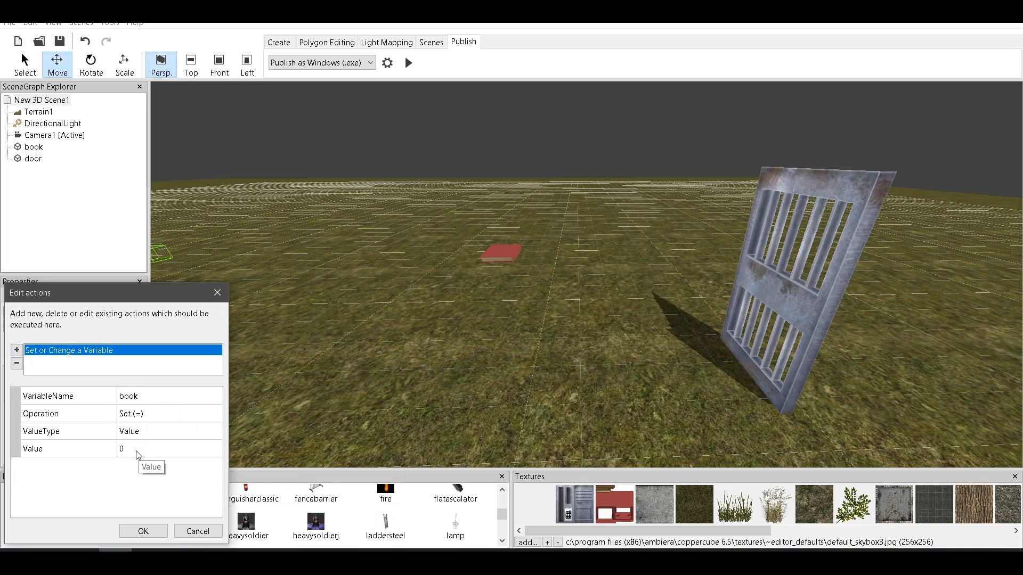
left_click(143, 531)
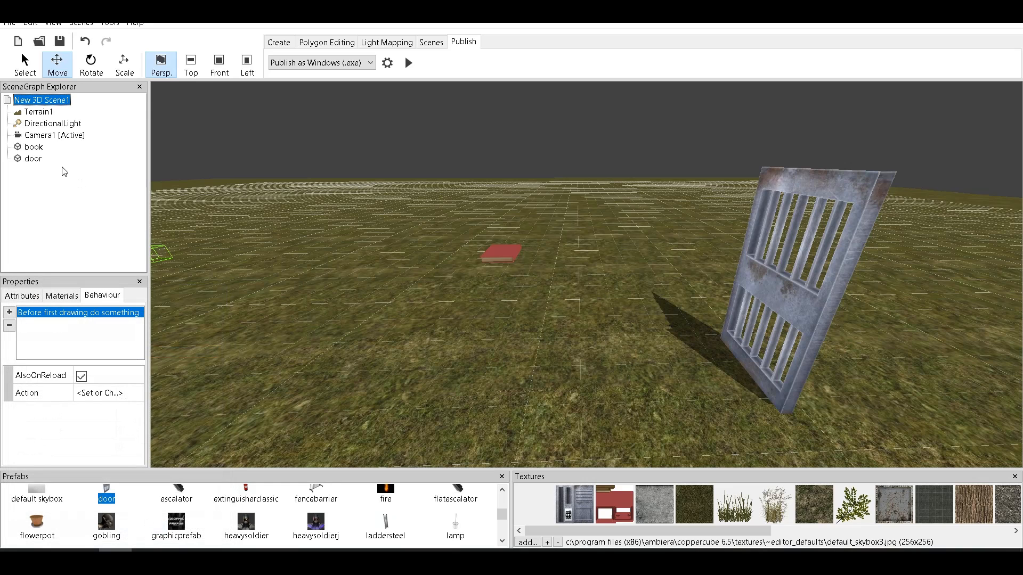
Add a "When clicked on this do something" behaviour to the door and enable its bounding box test
left_click(33, 159)
left_click_drag(762, 294, 755, 294)
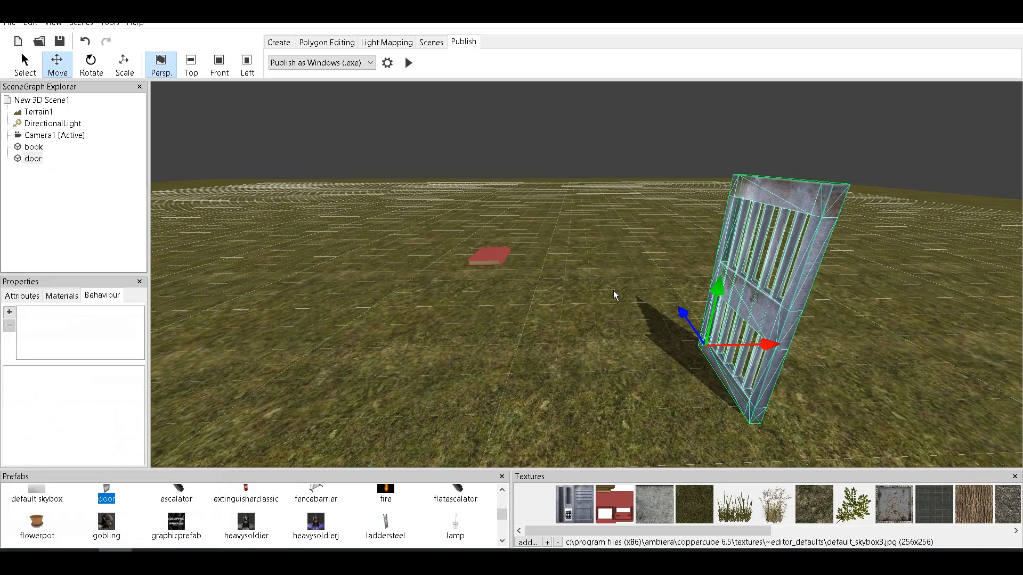
left_click(9, 313)
mouse_move(129, 386)
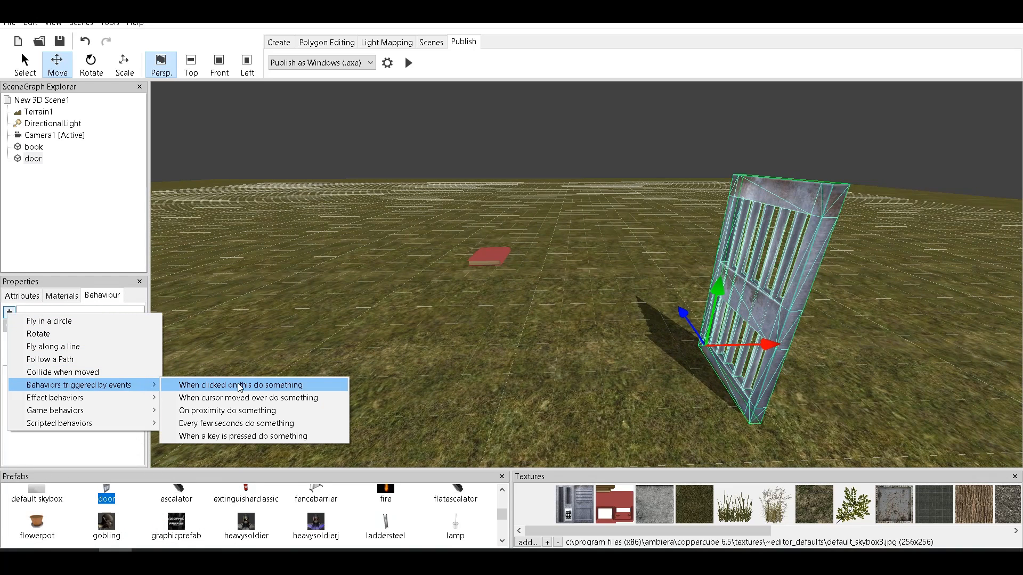
left_click(291, 385)
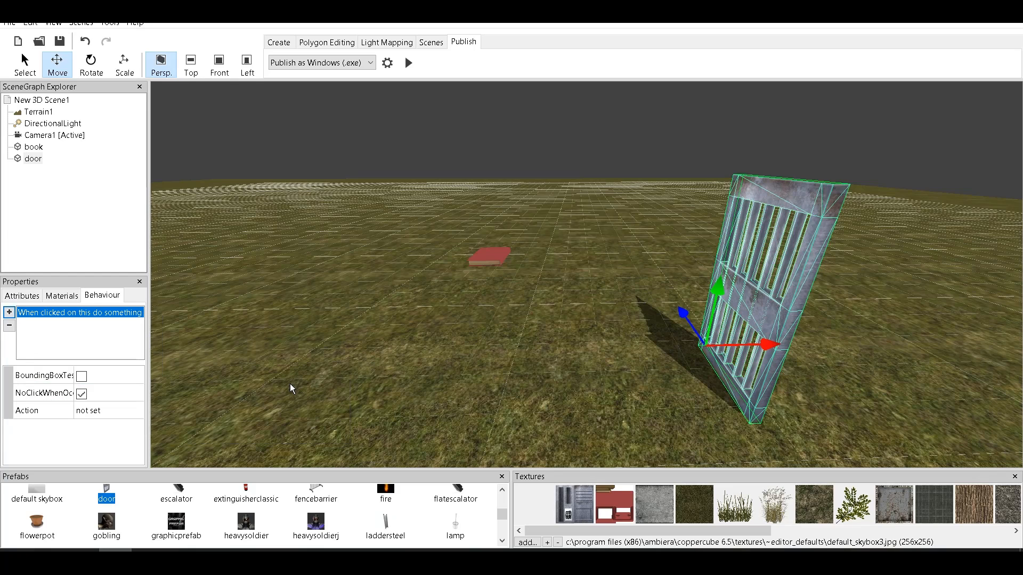
left_click(81, 377)
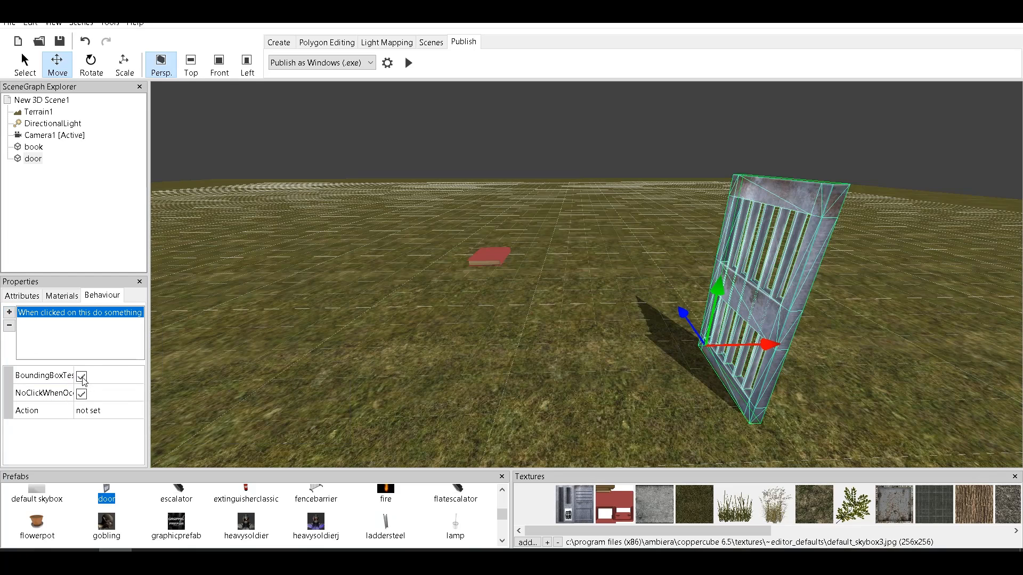
Add an "If a Variable has a value do something" action to the door's click behaviour, checking whether book is equal to 1
left_click(137, 413)
left_click(135, 411)
left_click(16, 350)
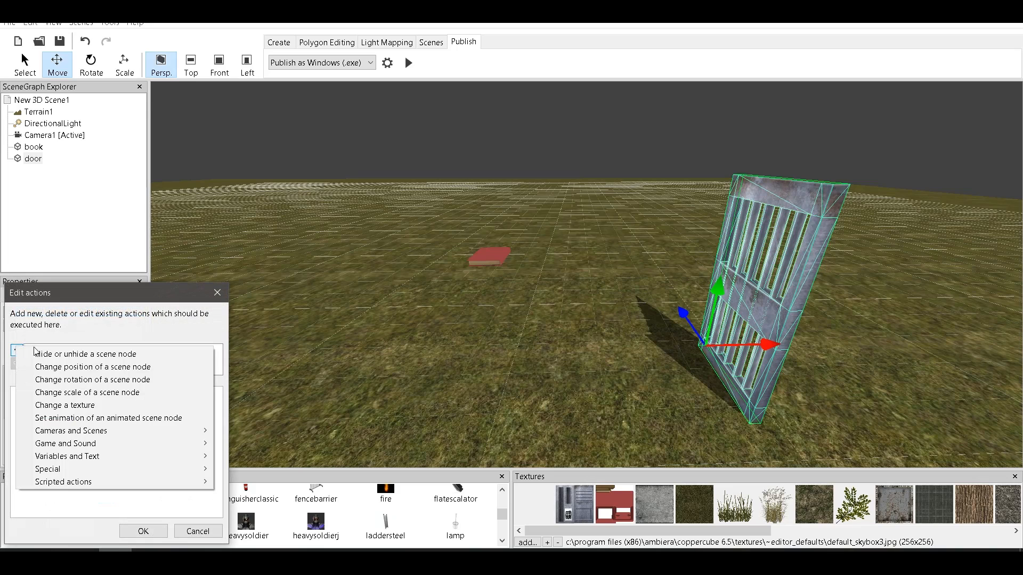
mouse_move(165, 461)
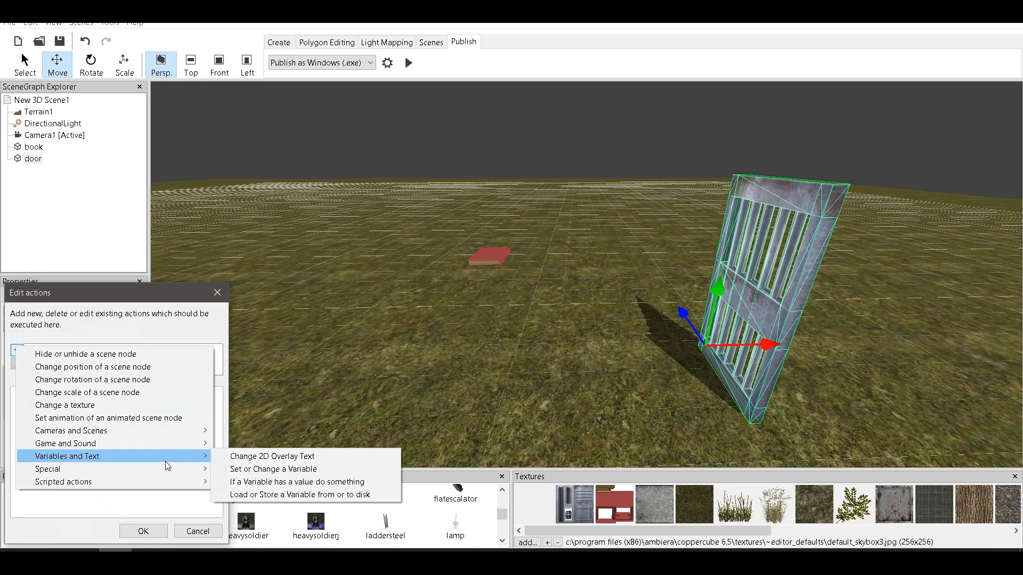
left_click(331, 482)
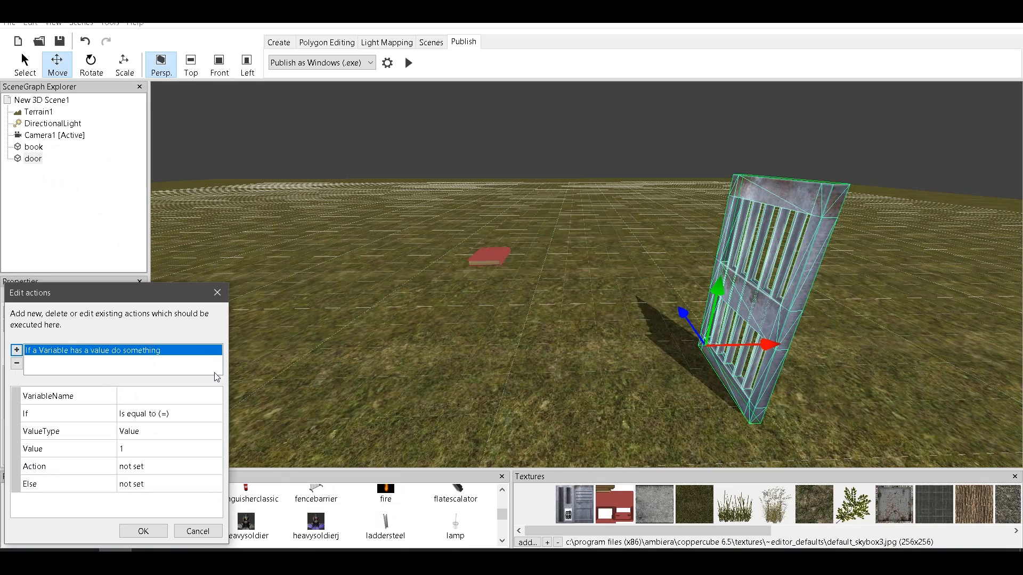
left_click(167, 397)
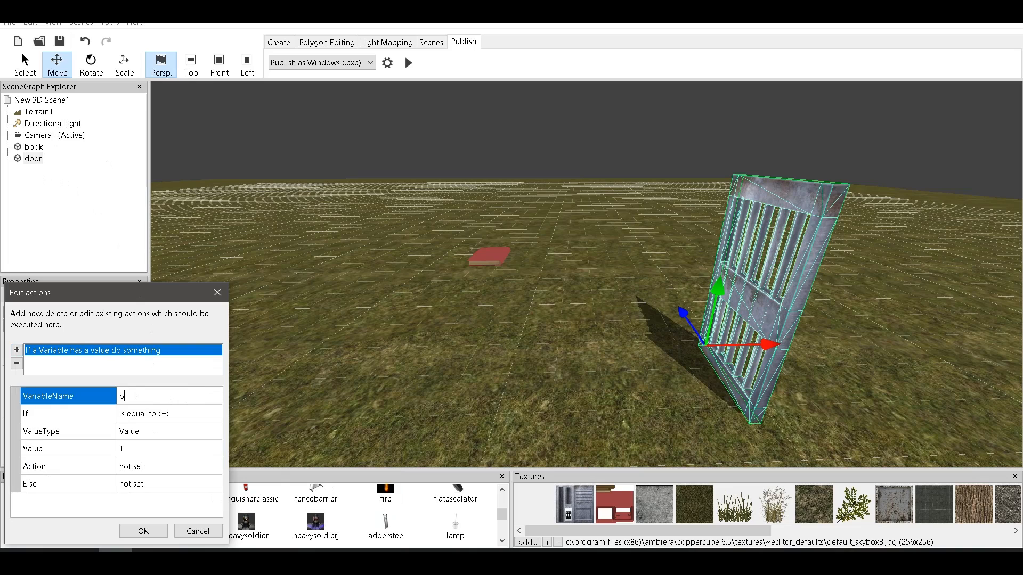
type("book")
left_click(126, 453)
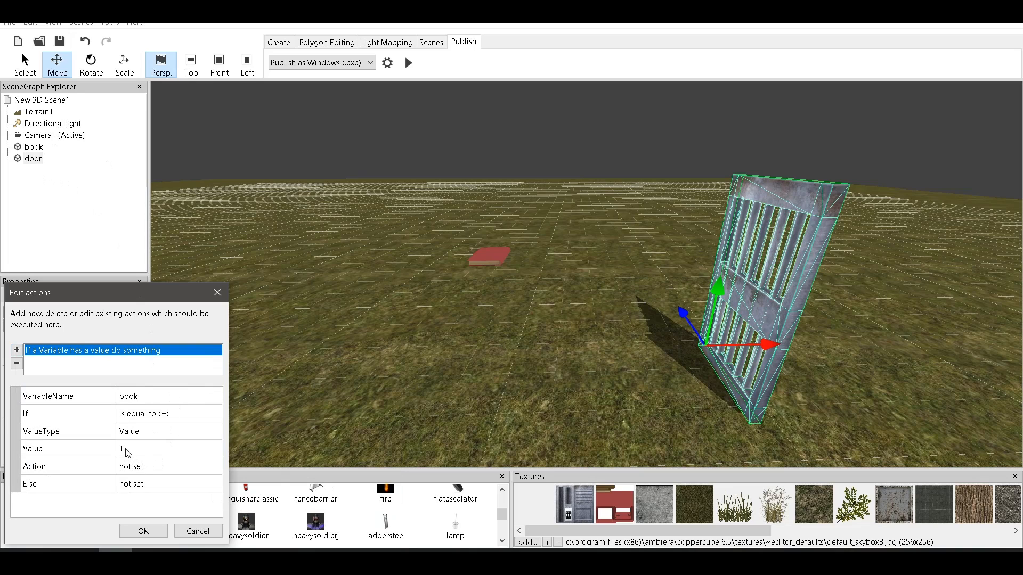
Browse the actions offered for the fulfilled condition, leave it unset, and save the door's variable condition
left_click(218, 469)
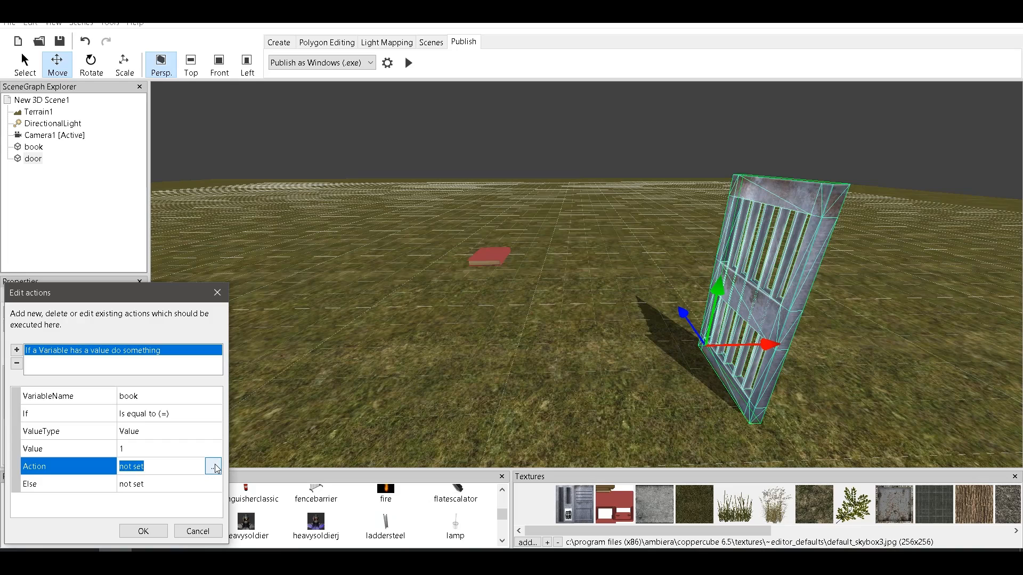
left_click(214, 467)
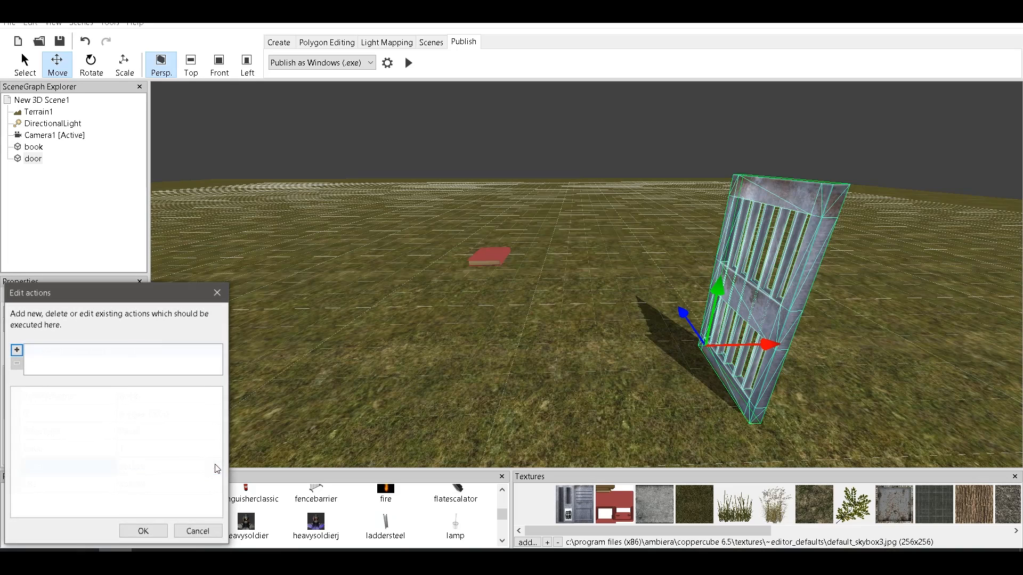
left_click(17, 350)
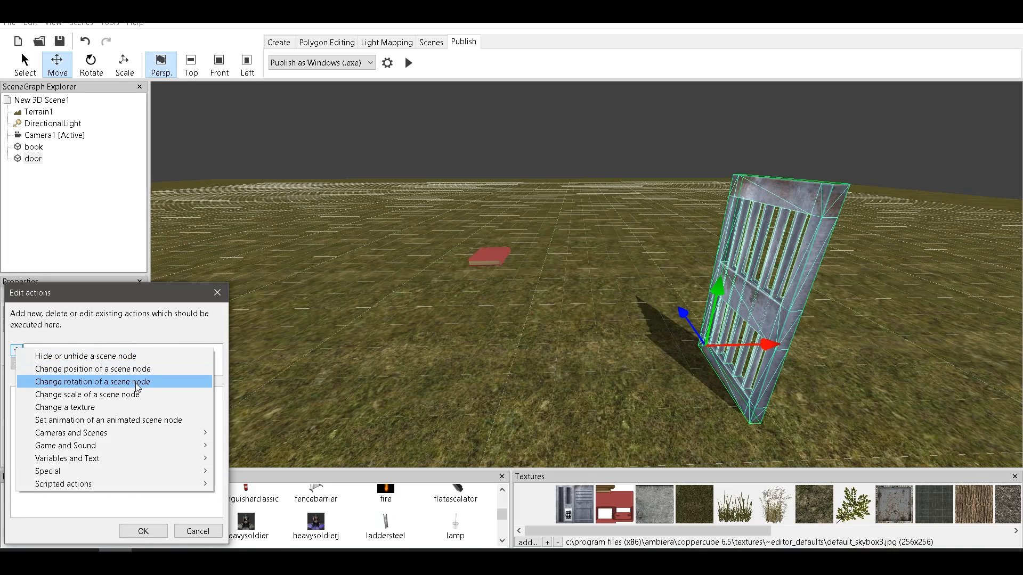
left_click(144, 535)
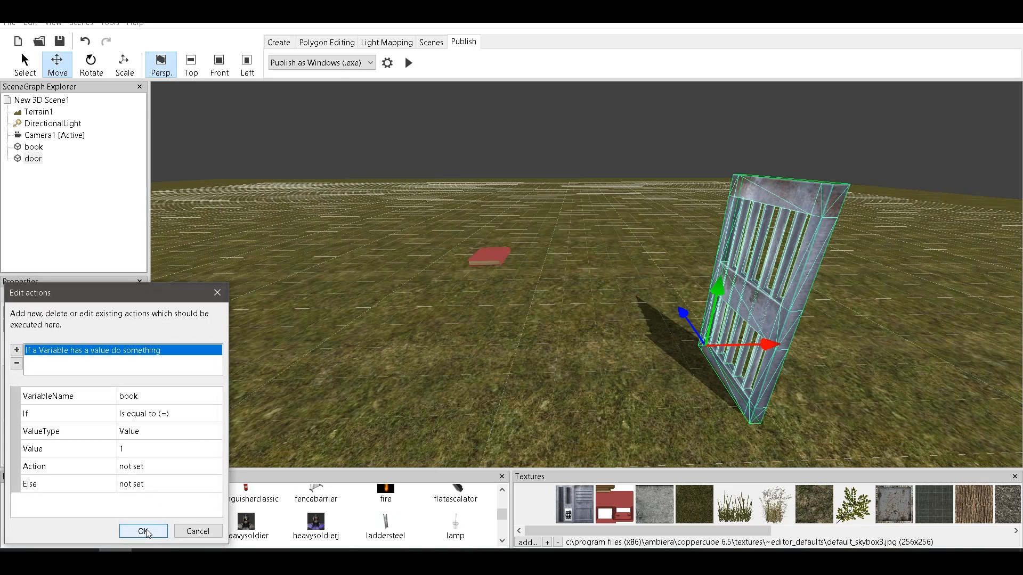
left_click(145, 533)
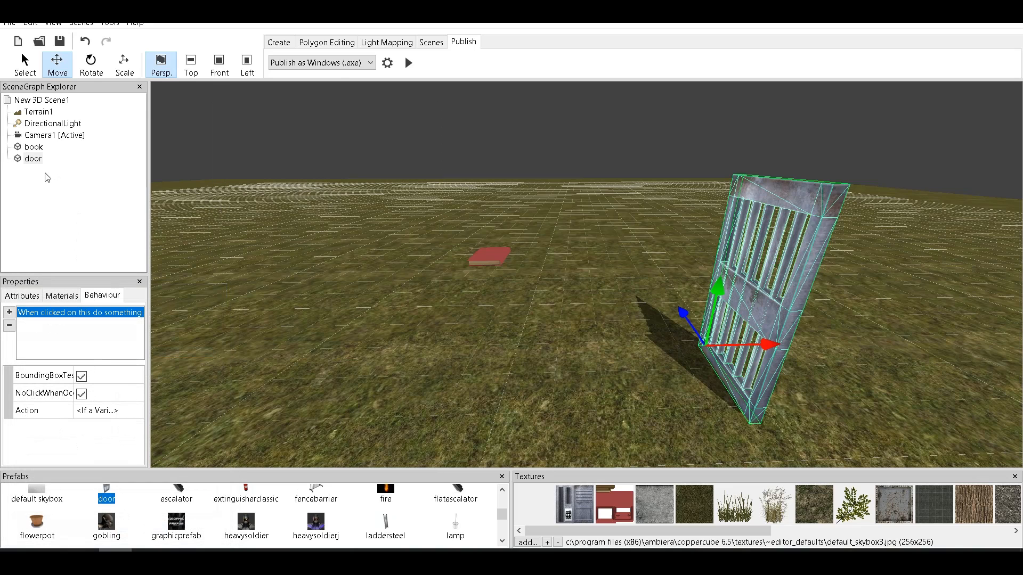
Try rotating the door about its vertical axis, setting its rotation to 0.0, -90.0, 0.0
left_click(33, 160)
left_click(26, 295)
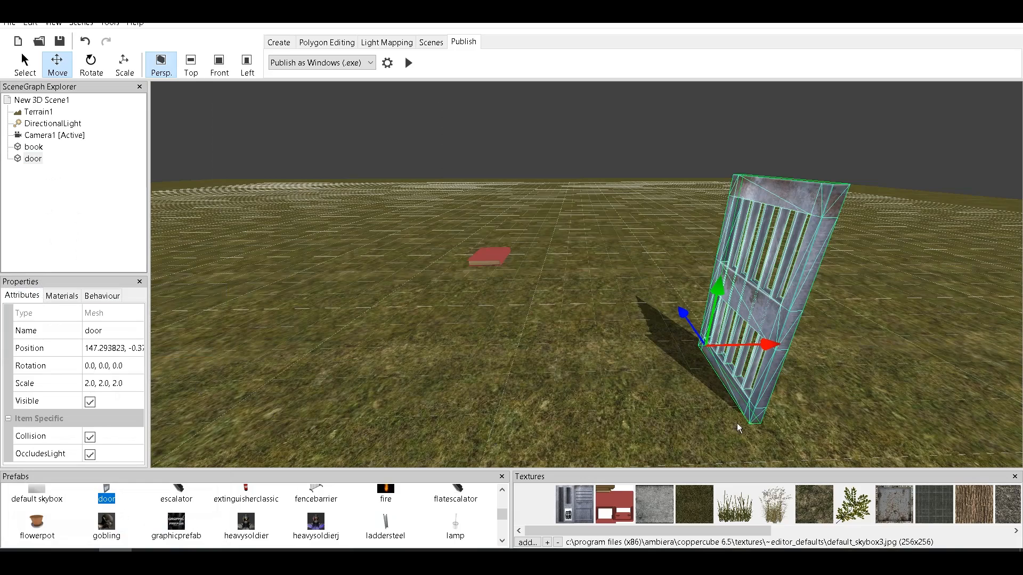
middle_click_drag(688, 370, 618, 365)
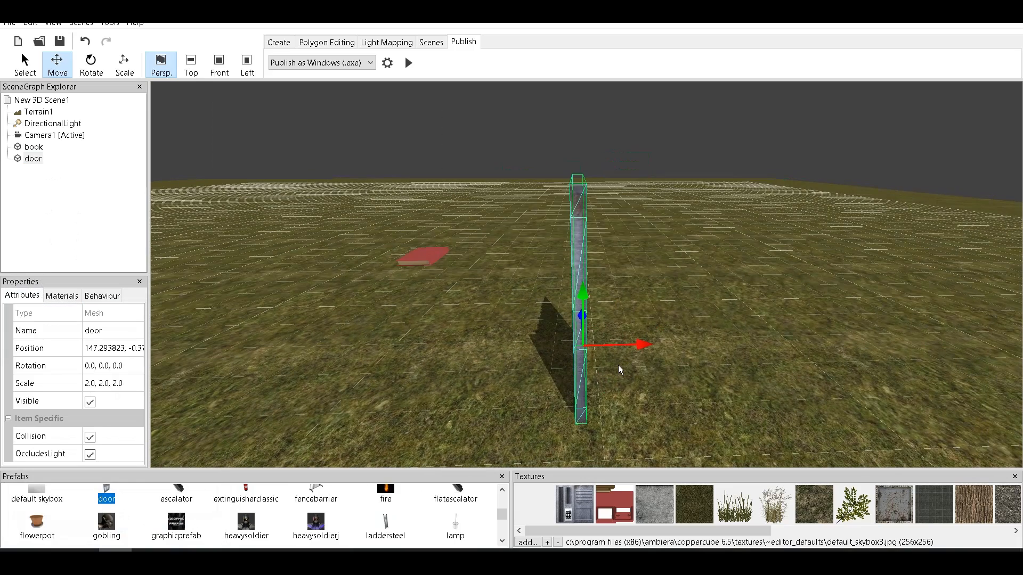
left_click(124, 366)
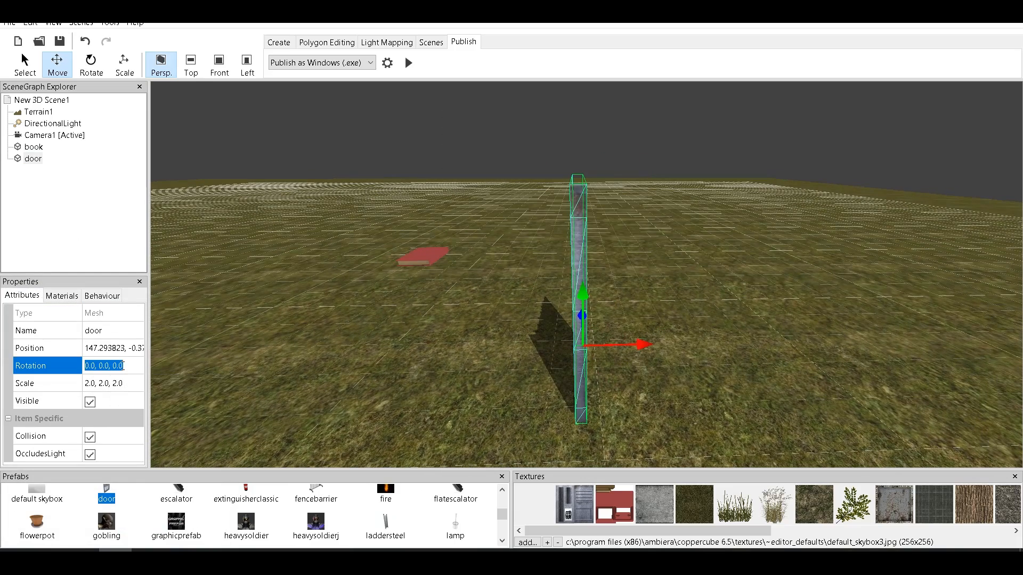
left_click(91, 61)
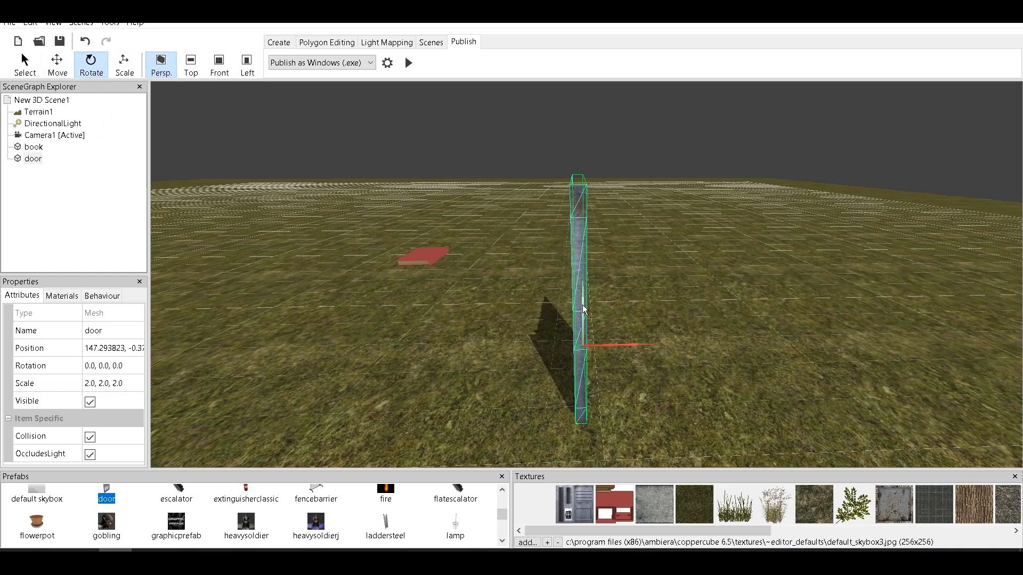
left_click_drag(583, 306, 633, 305)
left_click(109, 365)
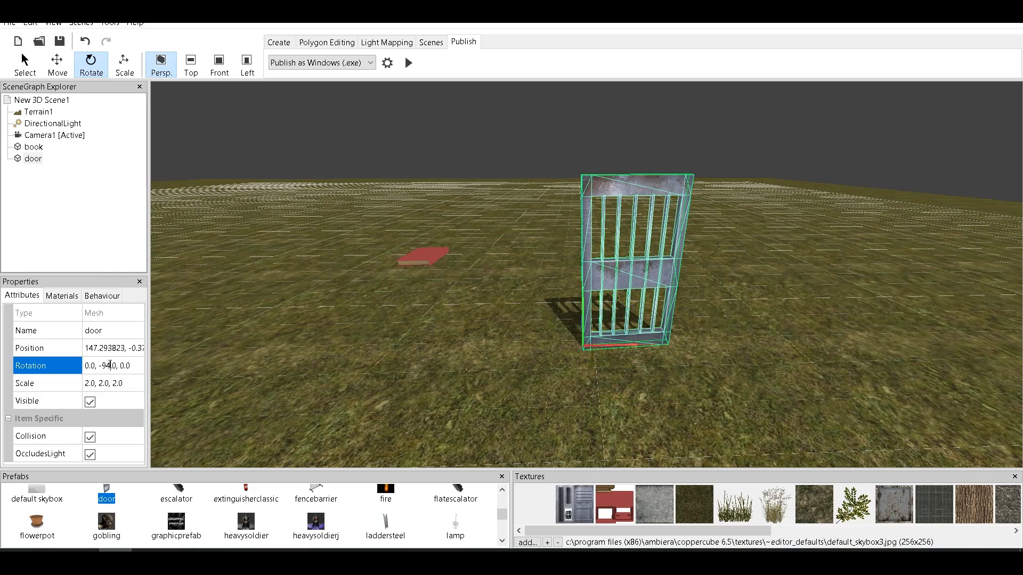
key("BackSpace")
type("0")
key("Return")
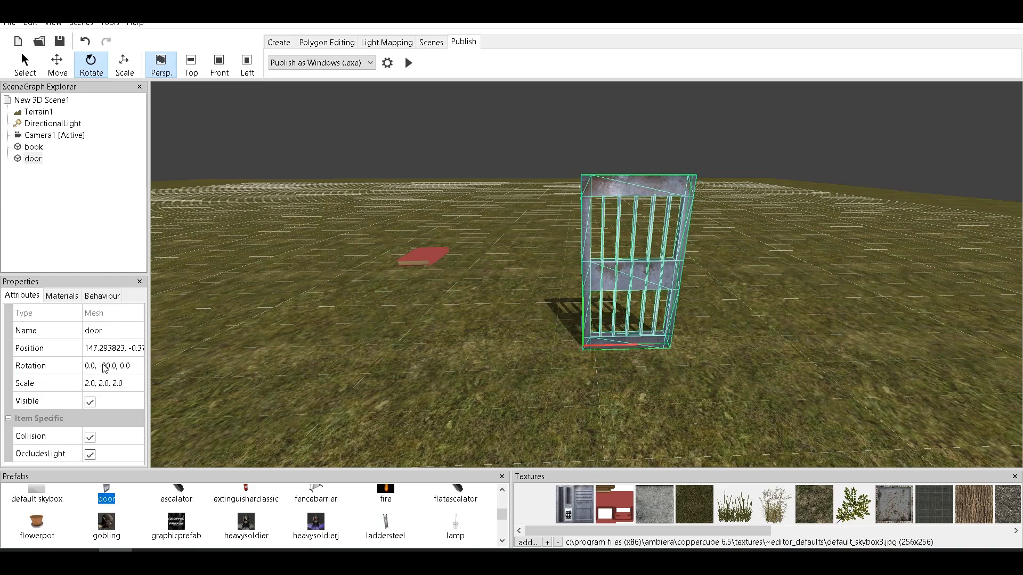
Set the door's rotation back to 0.0, 0.0, 0.0
left_click(110, 365)
type("0.0, 0.0, 0.0")
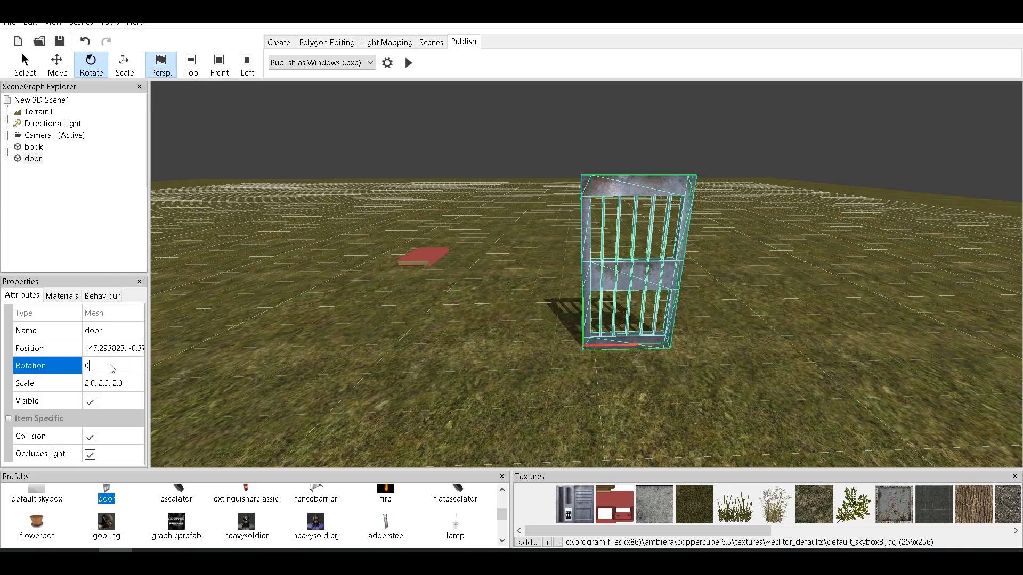
key("Return")
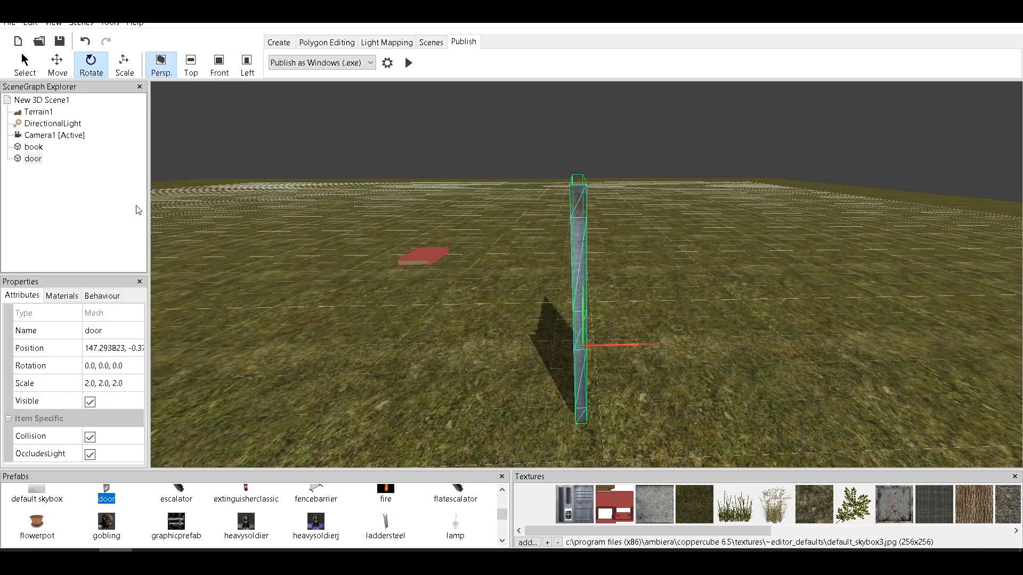
Add a "Change rotation of a scene node" action to run when the book variable condition in the door's click behaviour is met
left_click(107, 296)
left_click(132, 409)
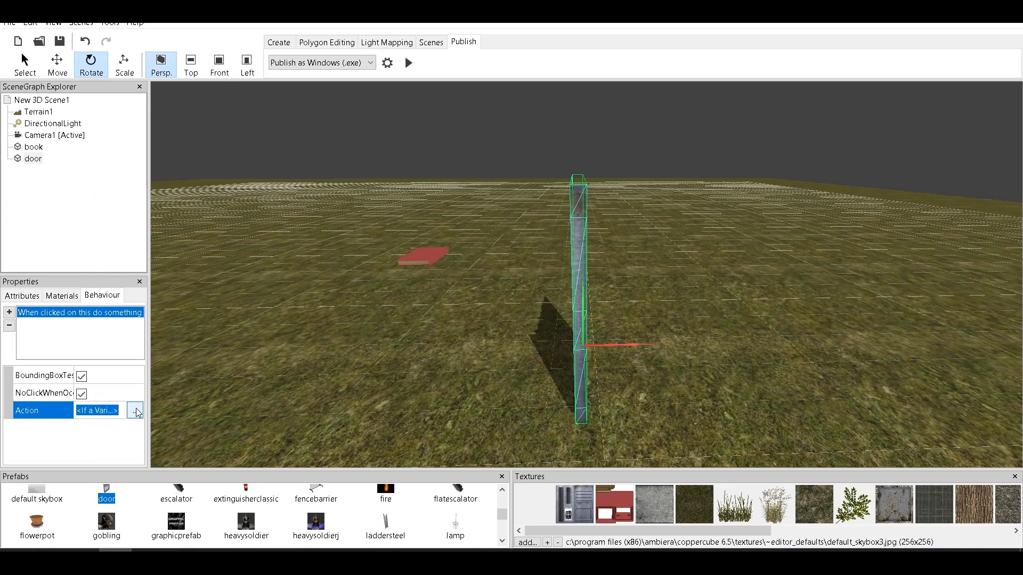
left_click(135, 410)
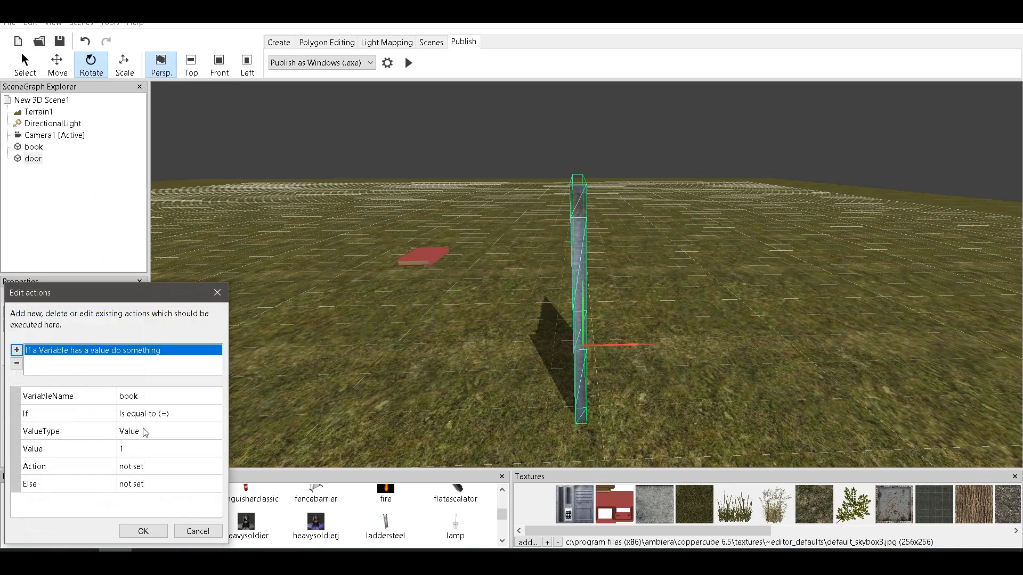
left_click(212, 468)
left_click(212, 469)
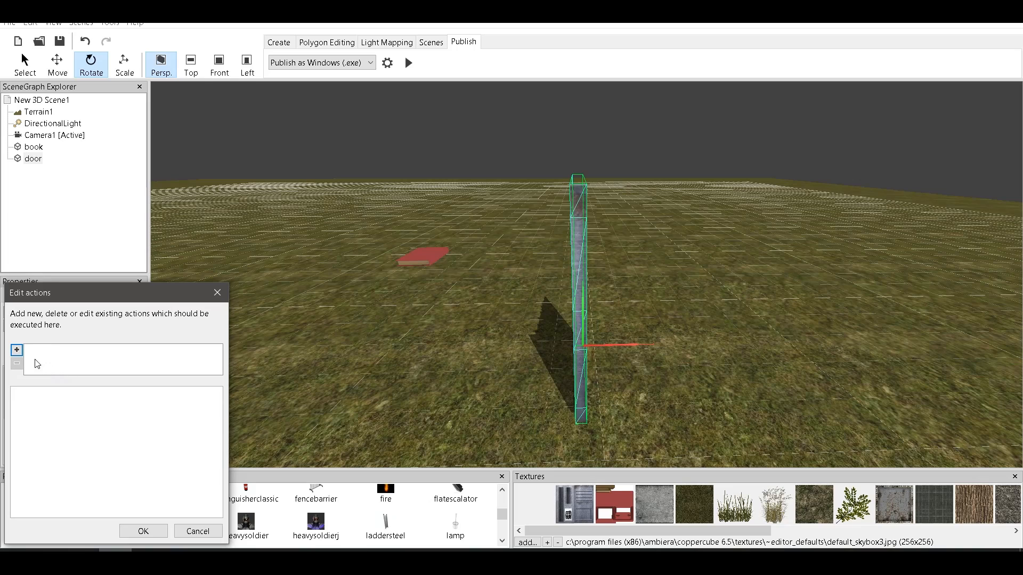
left_click(17, 350)
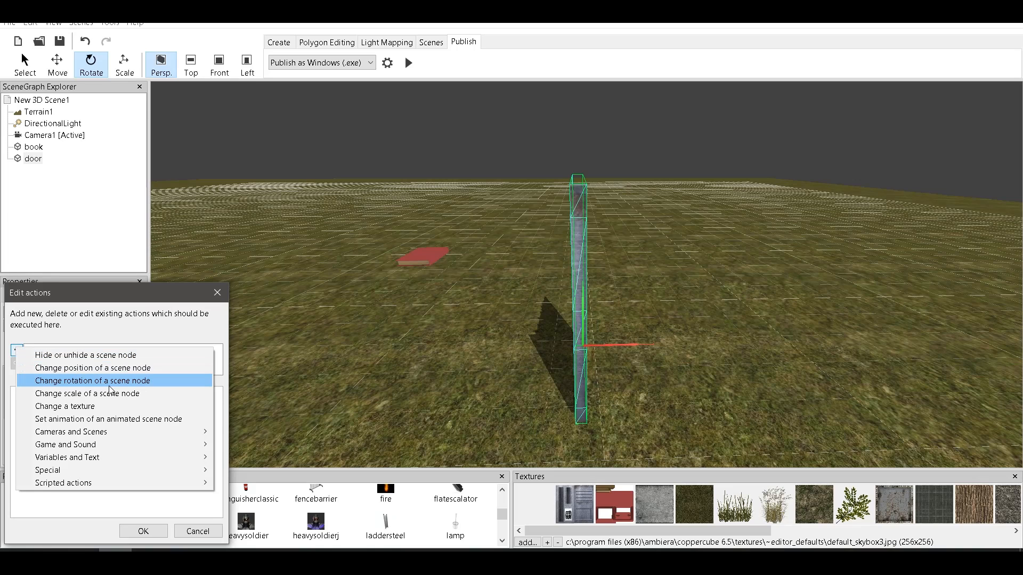
left_click(110, 387)
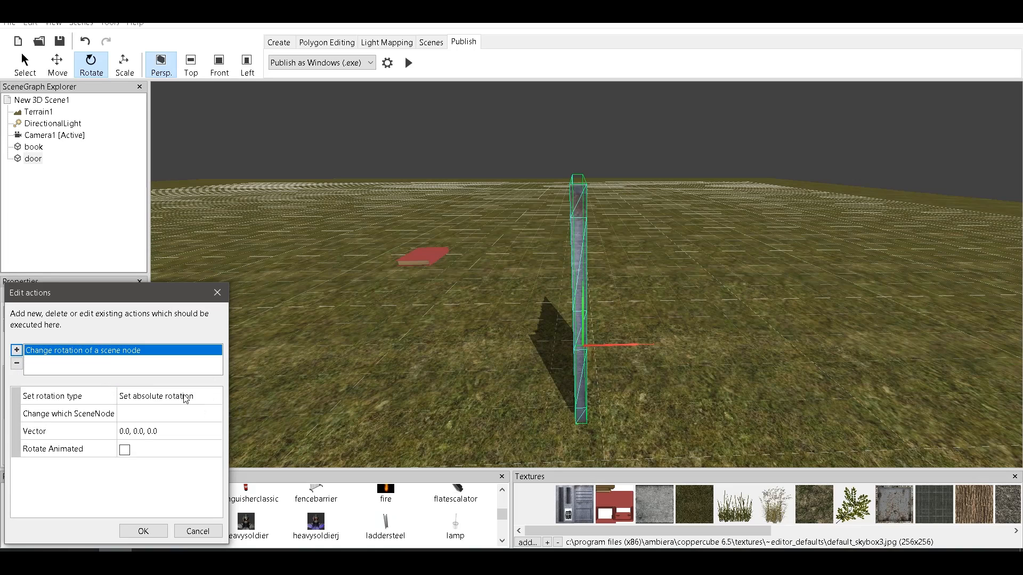
Keep the action on absolute rotation and choose the door as the scene node it changes
left_click(205, 397)
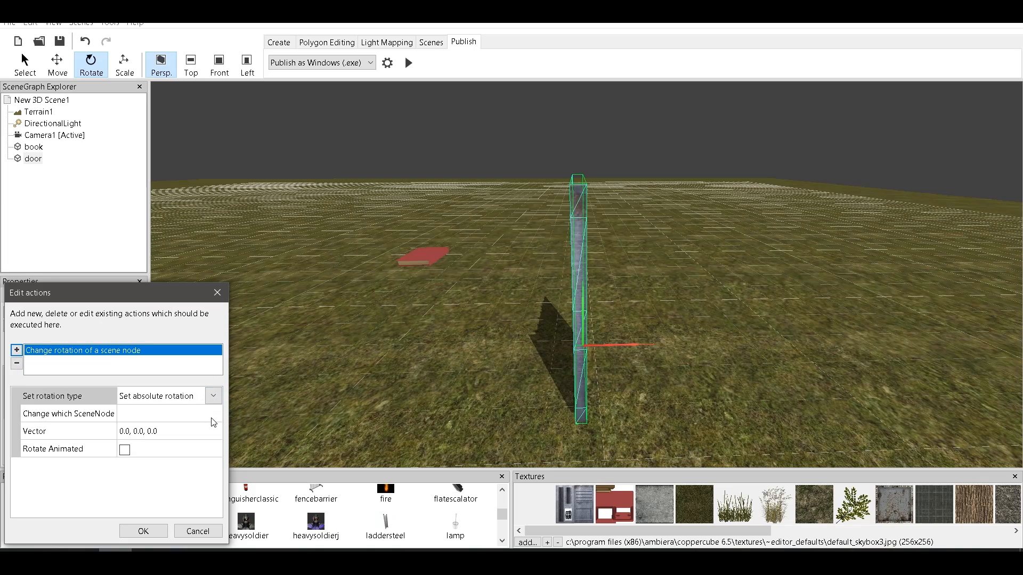
left_click(213, 415)
left_click(175, 448)
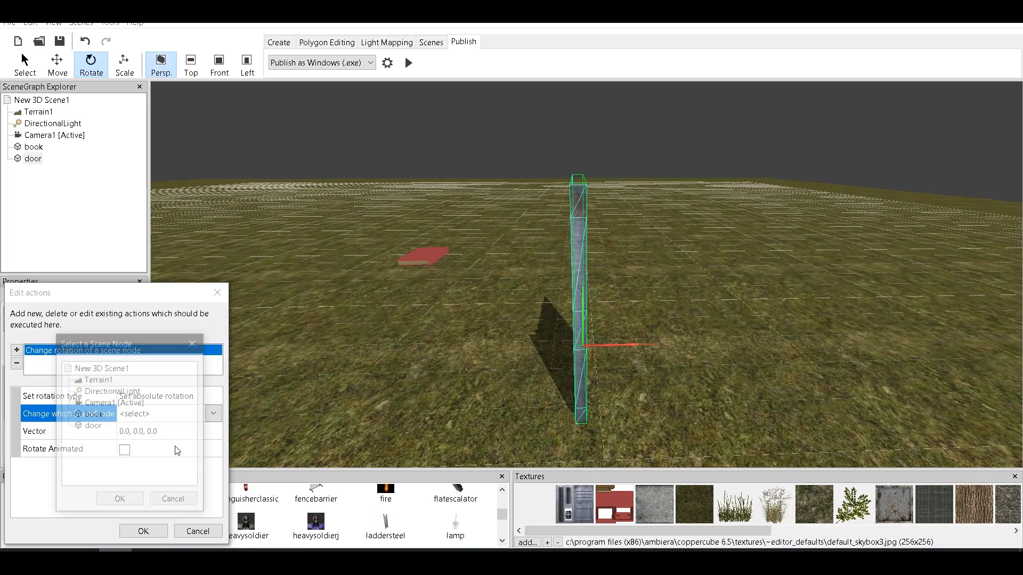
left_click(93, 426)
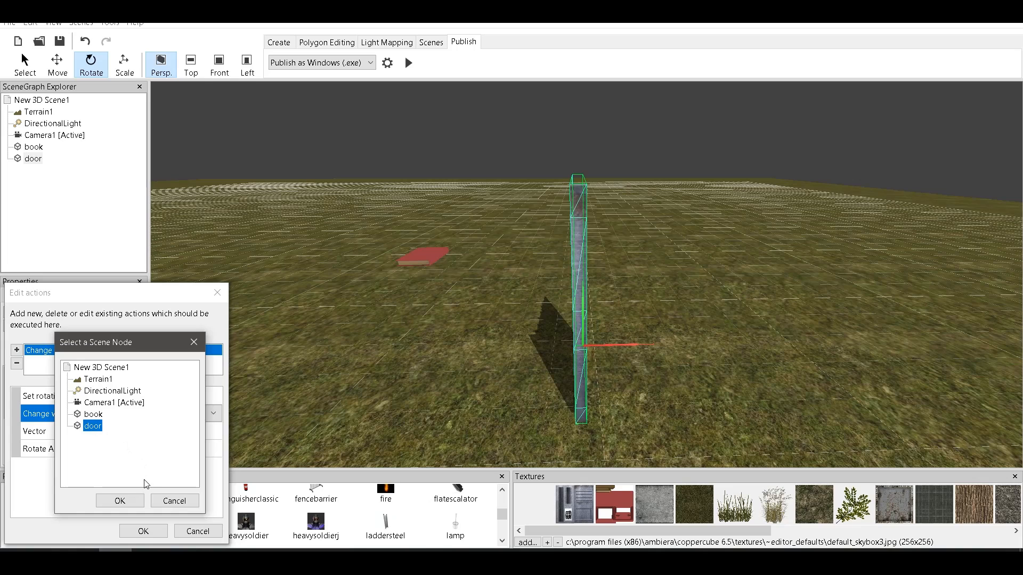
left_click(120, 501)
left_click(213, 414)
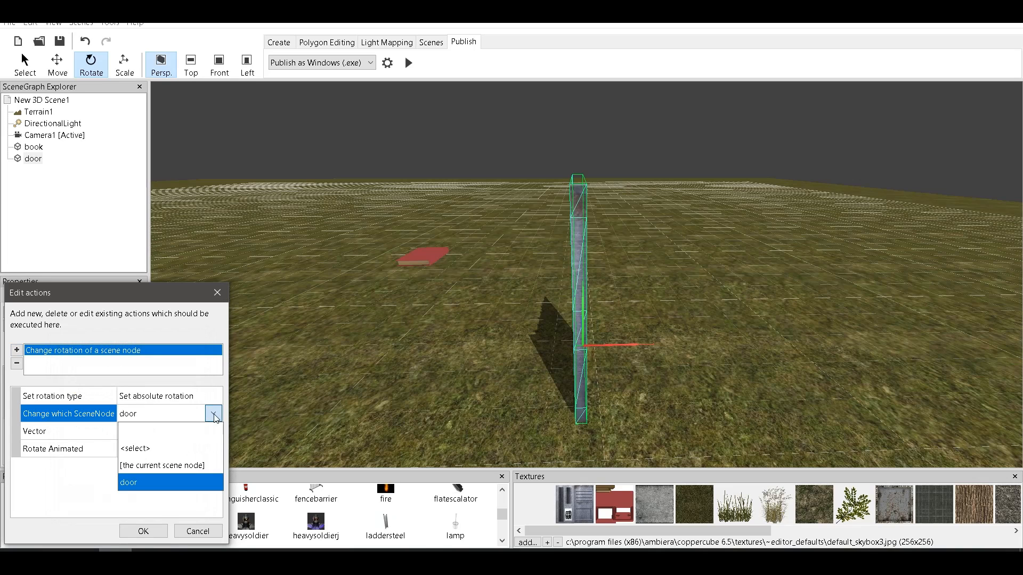
left_click(170, 487)
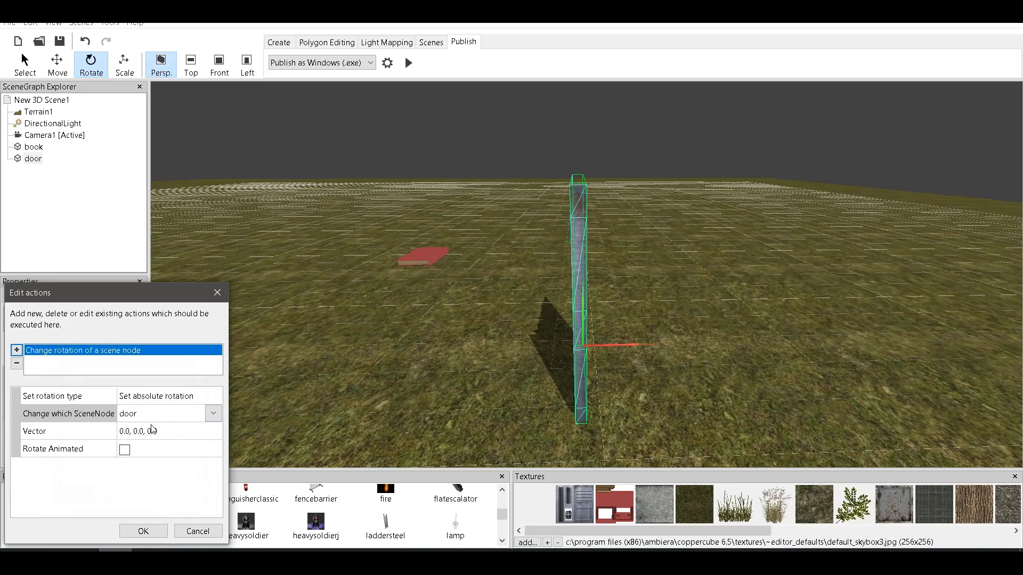
Set the action's rotation vector to 0.0, -90.0, 0.0, make the rotation animated, and save the door's actions
left_click(141, 438)
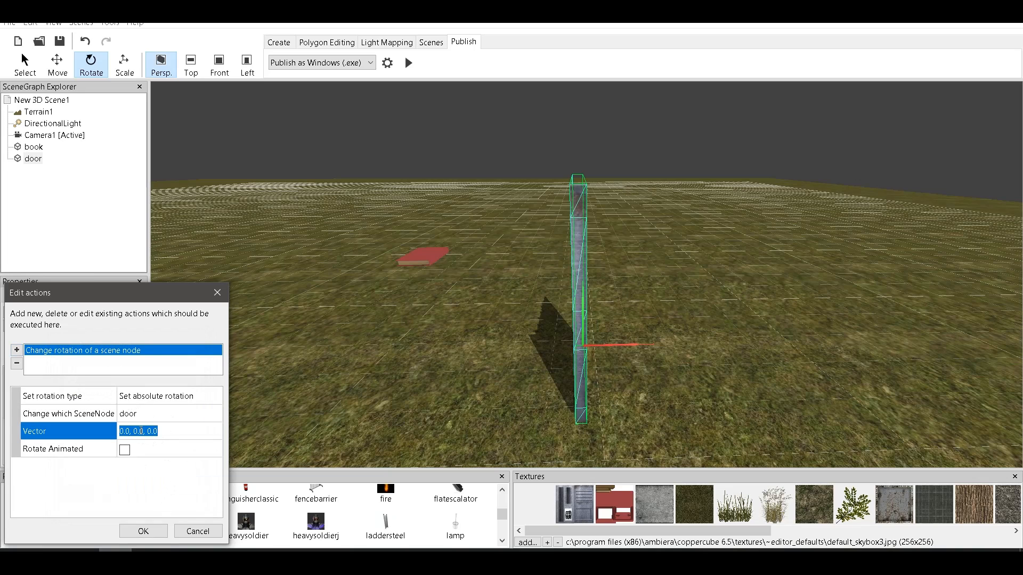
left_click(143, 431)
left_click_drag(144, 431, 134, 429)
type("-90")
key("Return")
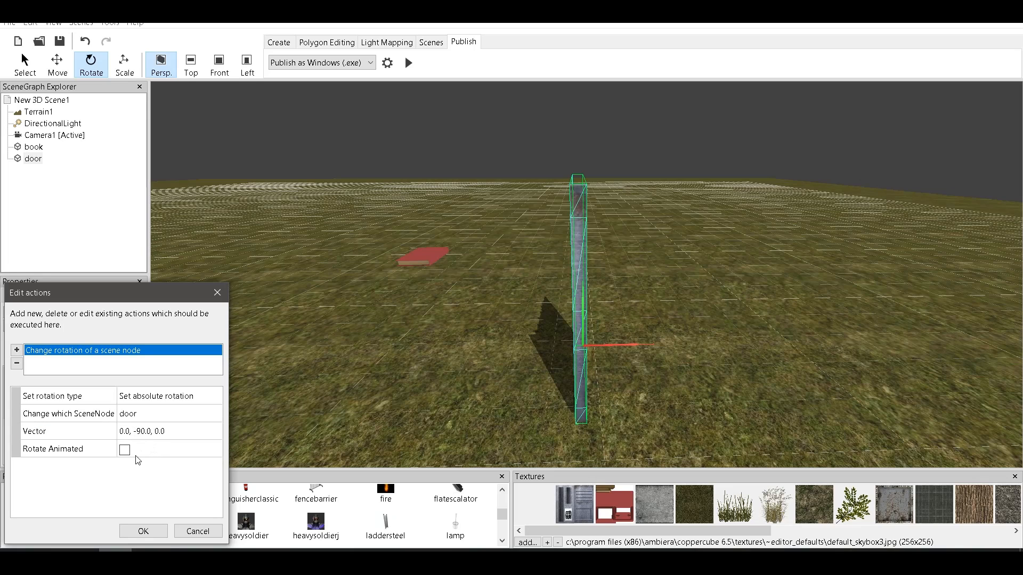
left_click(124, 451)
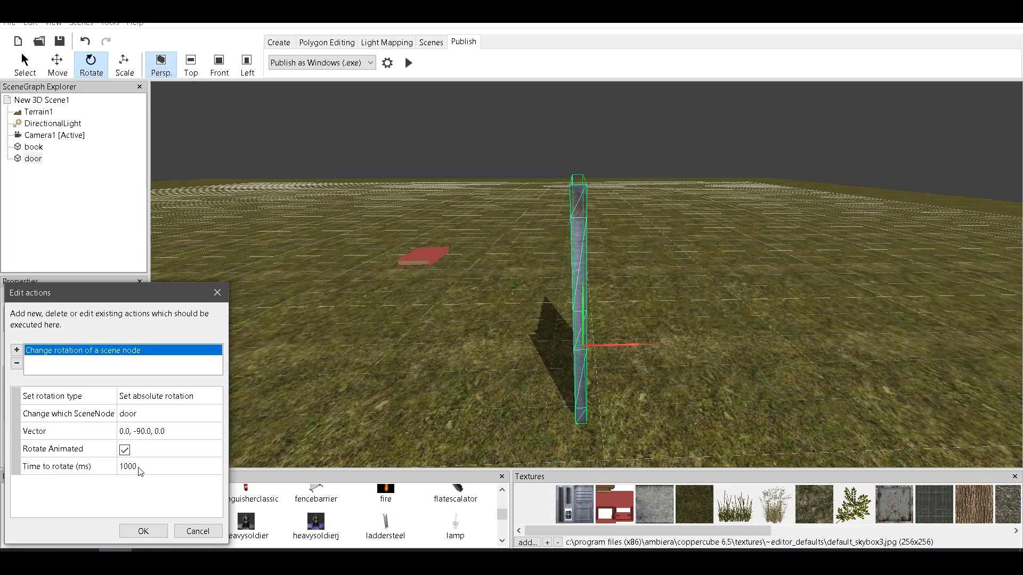
left_click(142, 530)
left_click(143, 531)
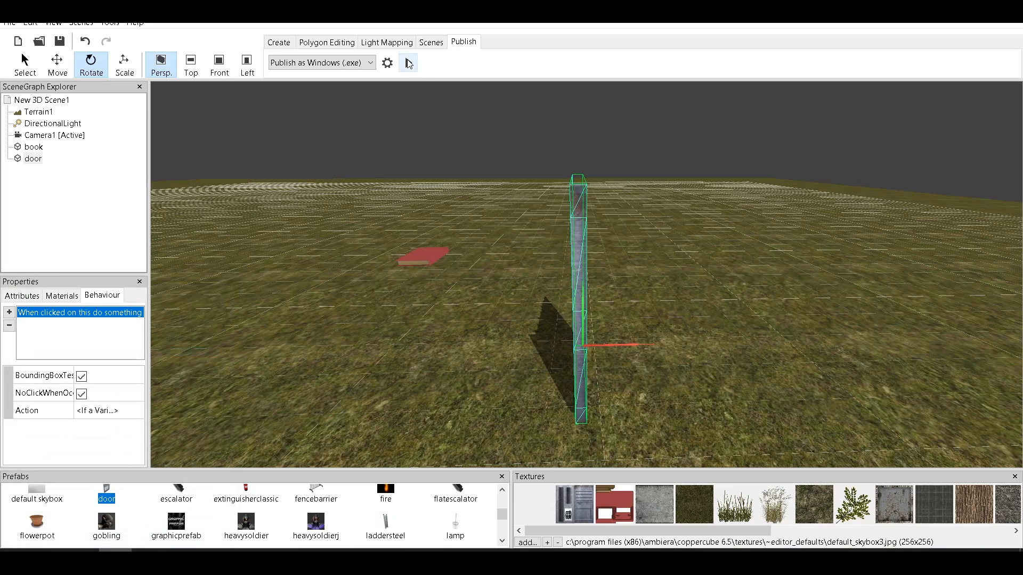
Test the scene as a Windows application, walking up to the door and the book, and close the test
left_click(408, 63)
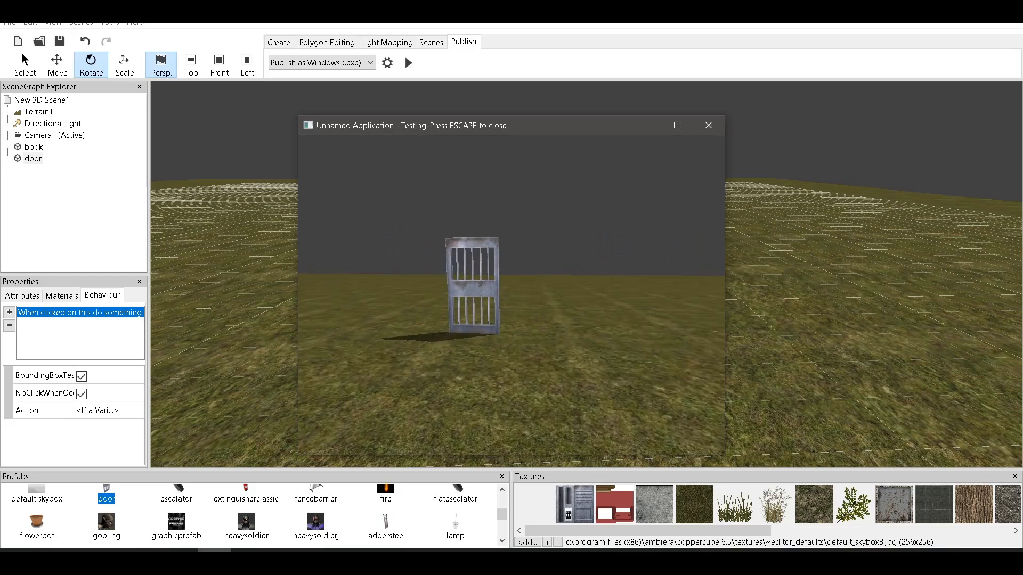
key("w")
key("w")
key("s")
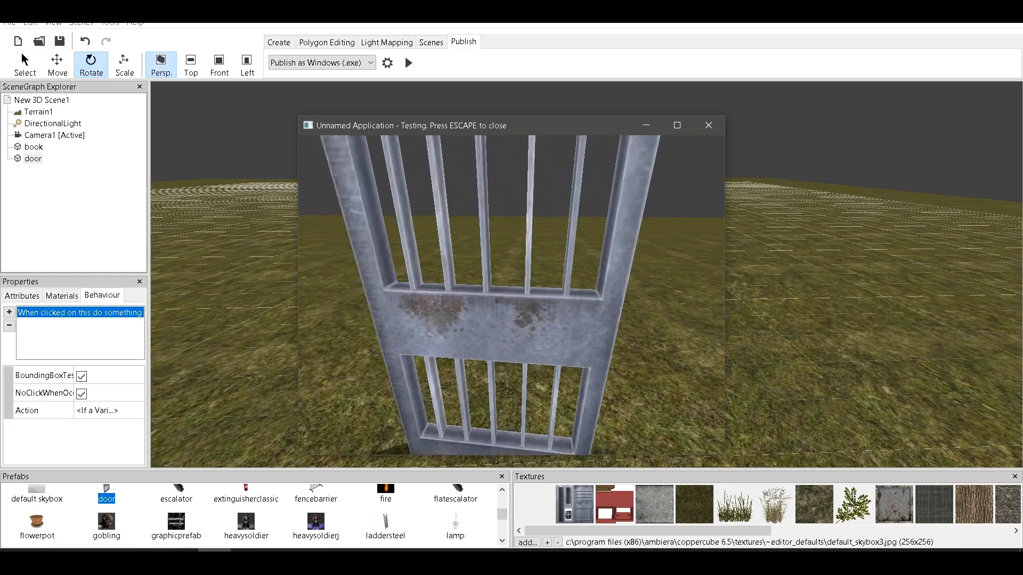
key("w")
key("s")
key("w")
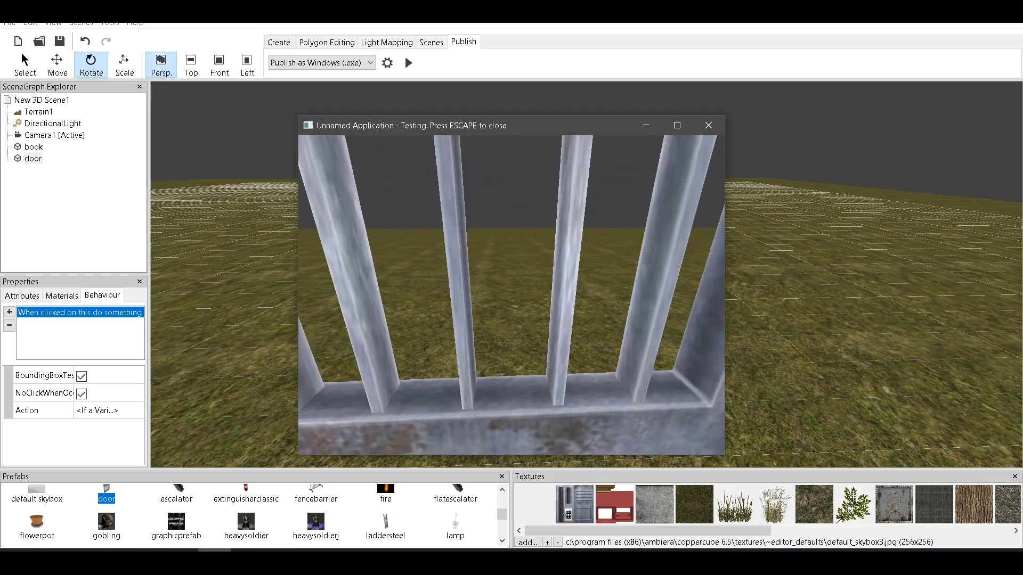
key("d")
key("w")
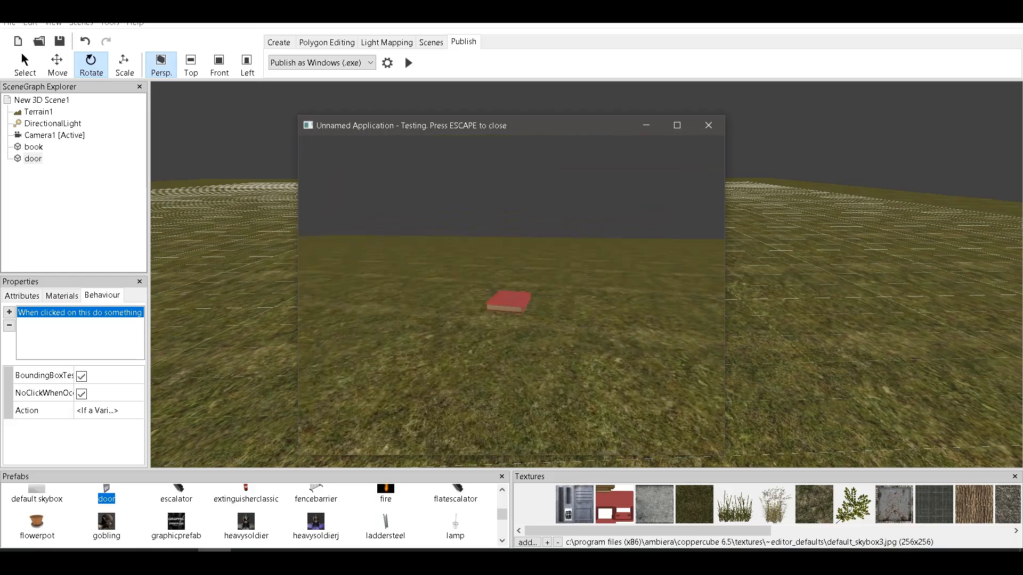
key("w")
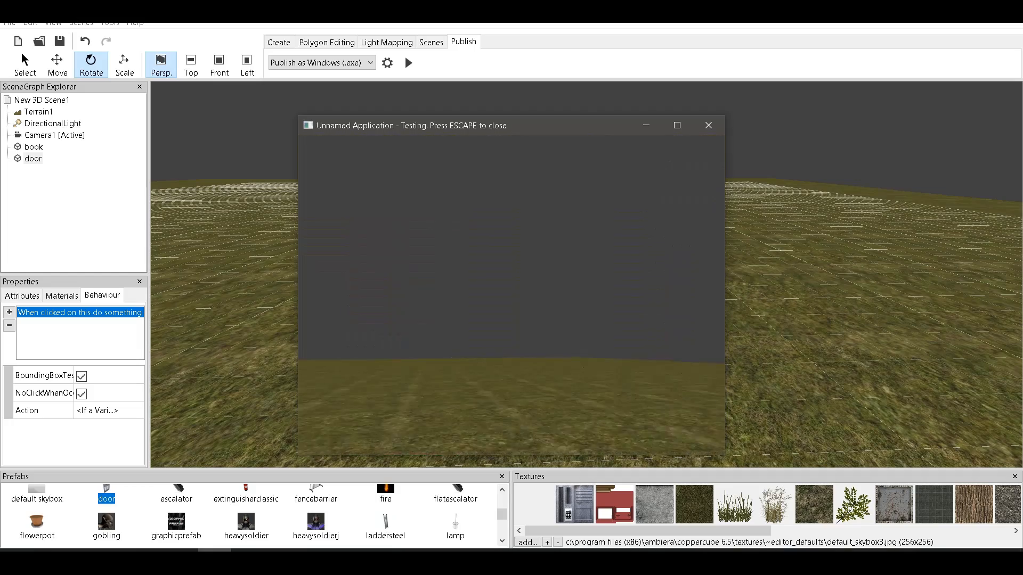
key("Escape")
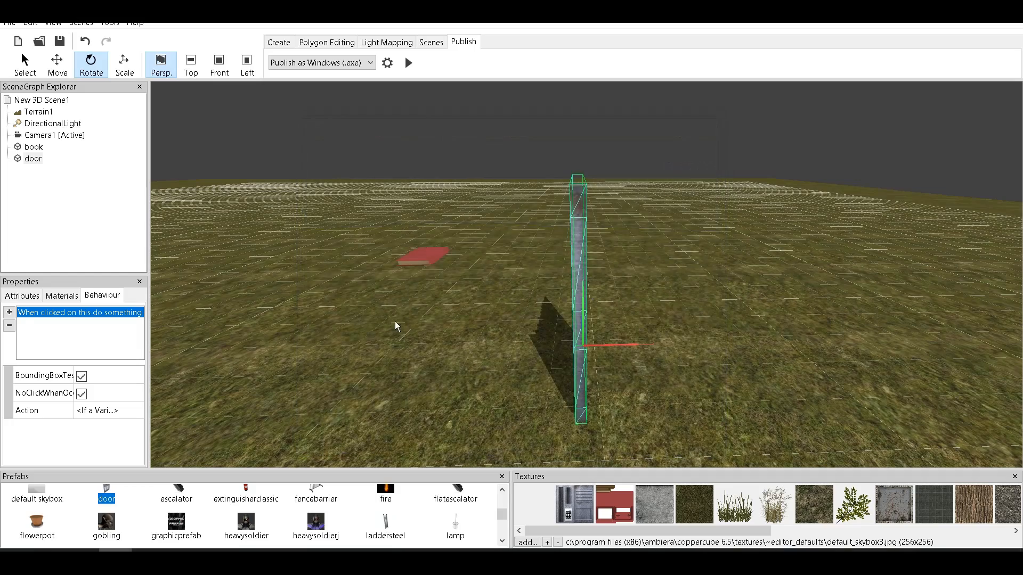
Add a "When clicked on this do something" behaviour to the book and enable its bounding box test
middle_click_drag(419, 319, 479, 334)
scroll(951, 355, "up", 1)
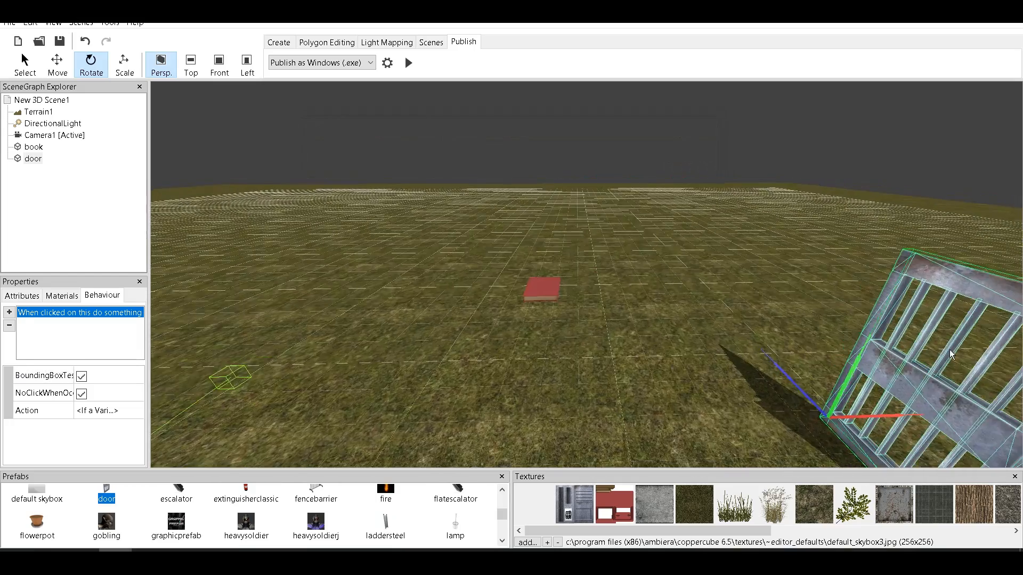
left_click(539, 285)
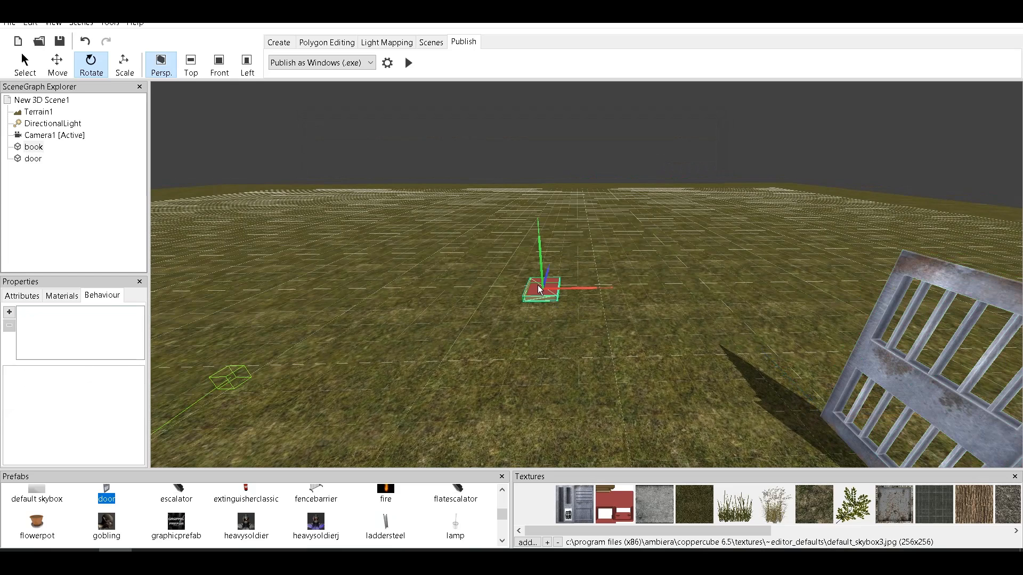
left_click(9, 313)
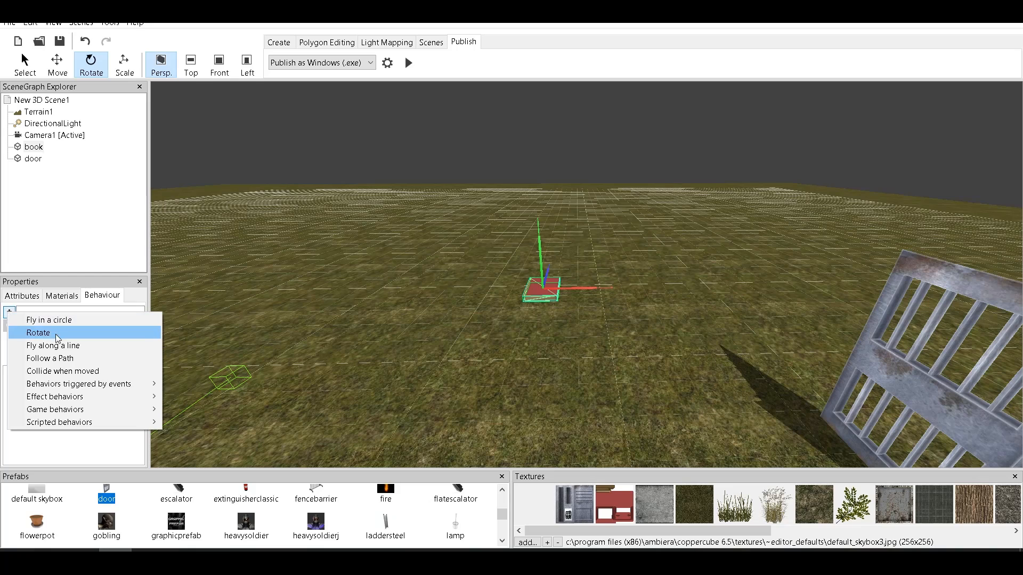
mouse_move(84, 385)
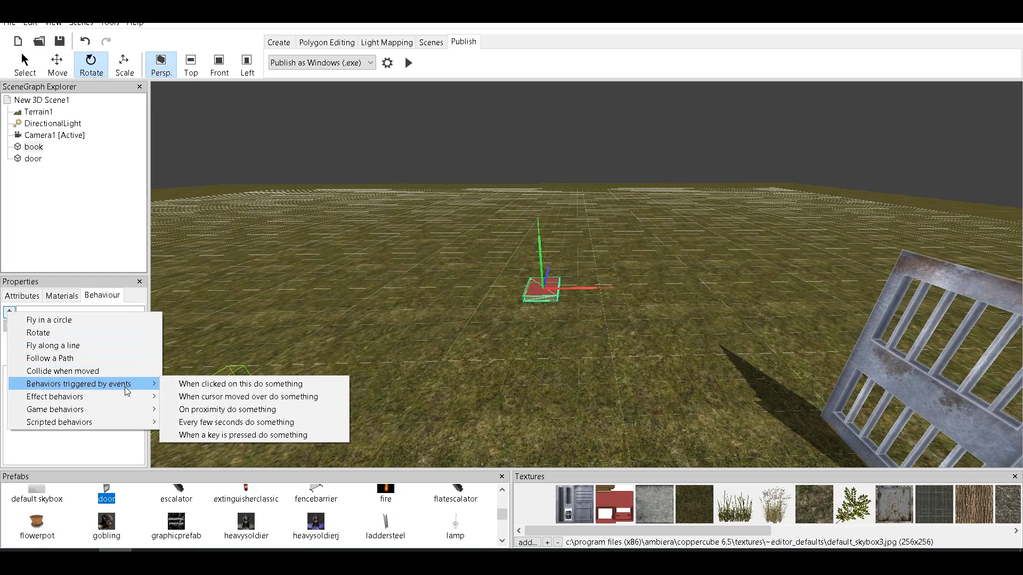
left_click(219, 384)
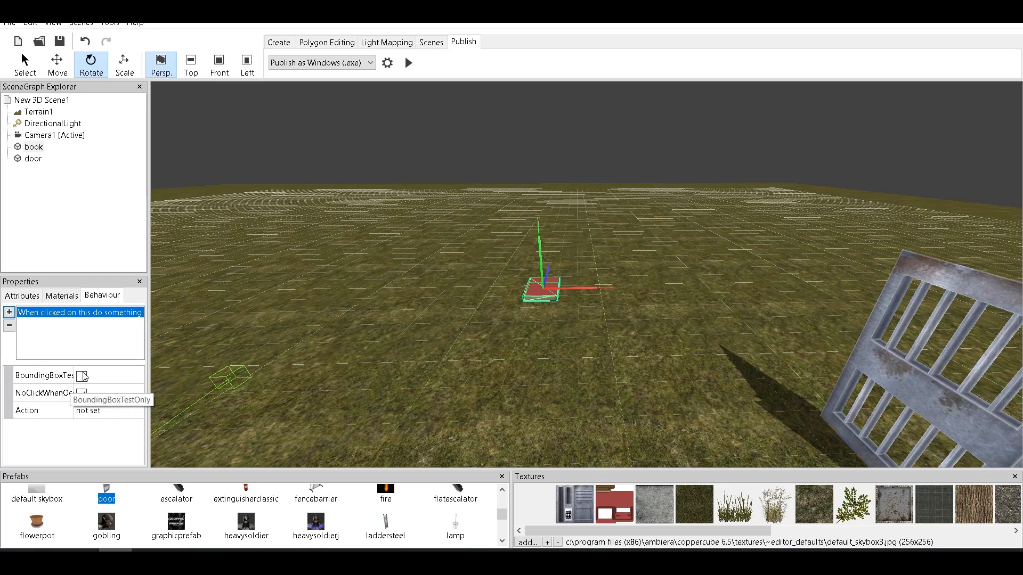
left_click(81, 377)
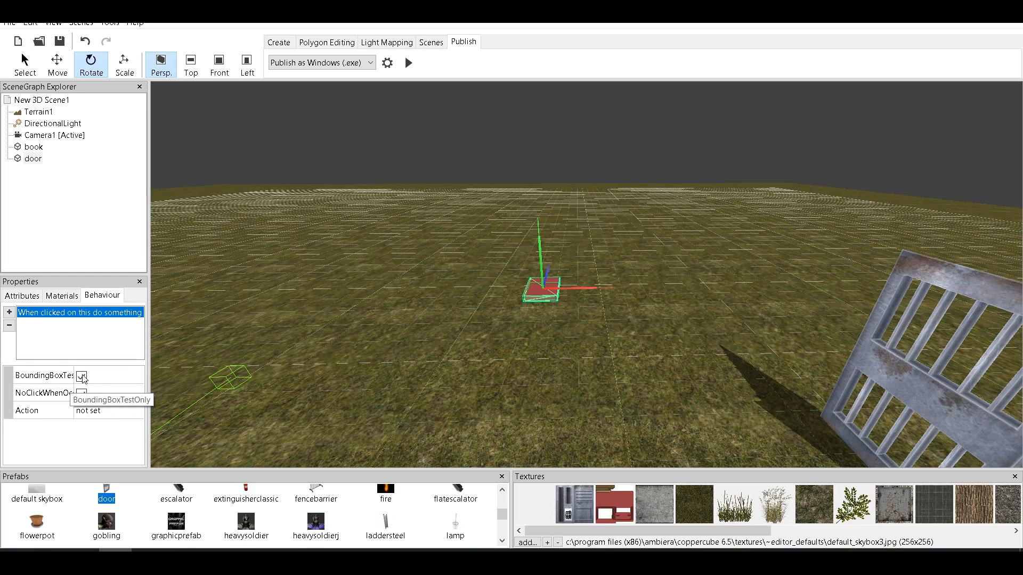
Add a "Hide or unhide a scene node" action to the book's click behaviour that makes the current scene node invisible
left_click(138, 415)
left_click(136, 411)
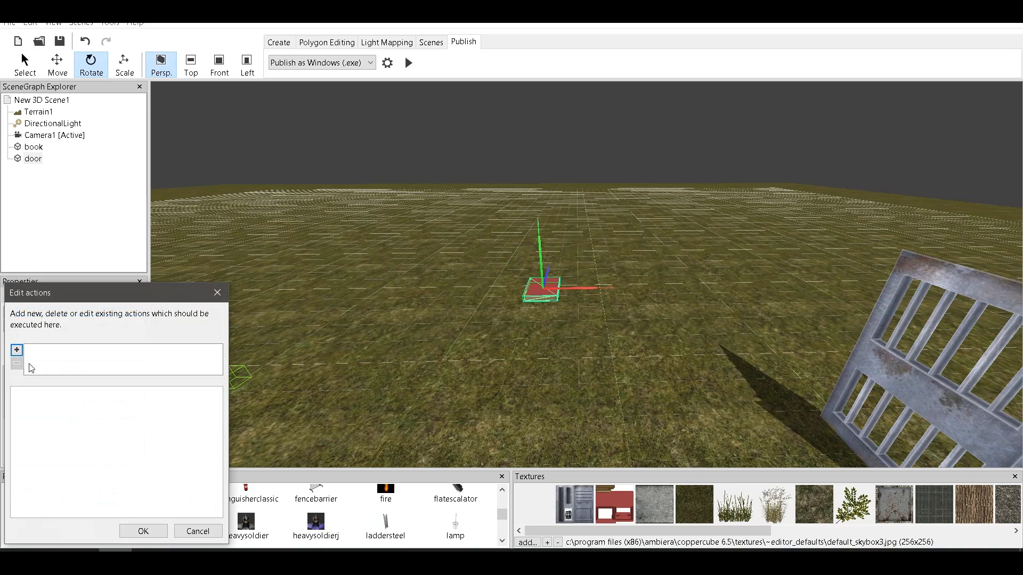
left_click(17, 350)
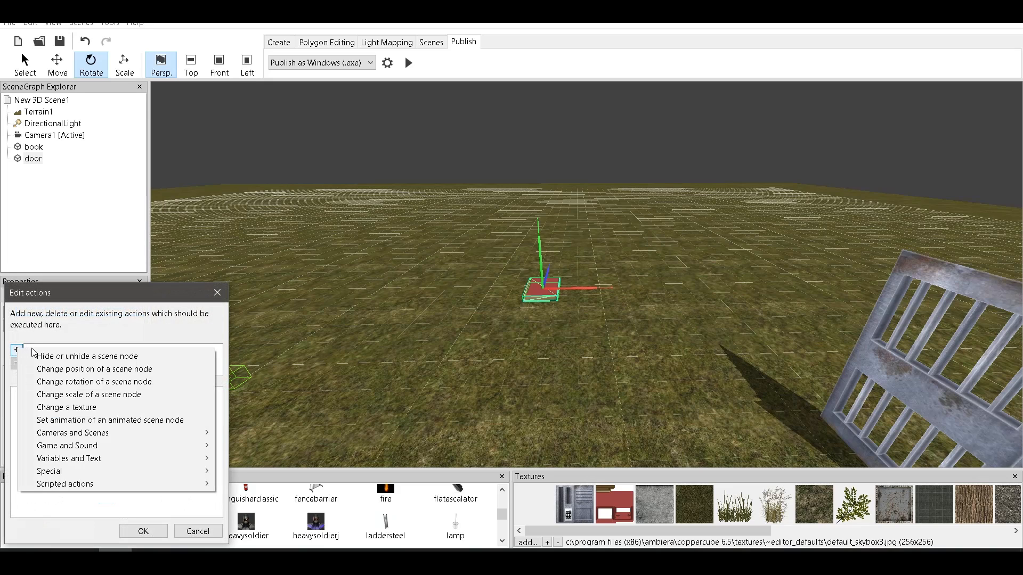
left_click(146, 356)
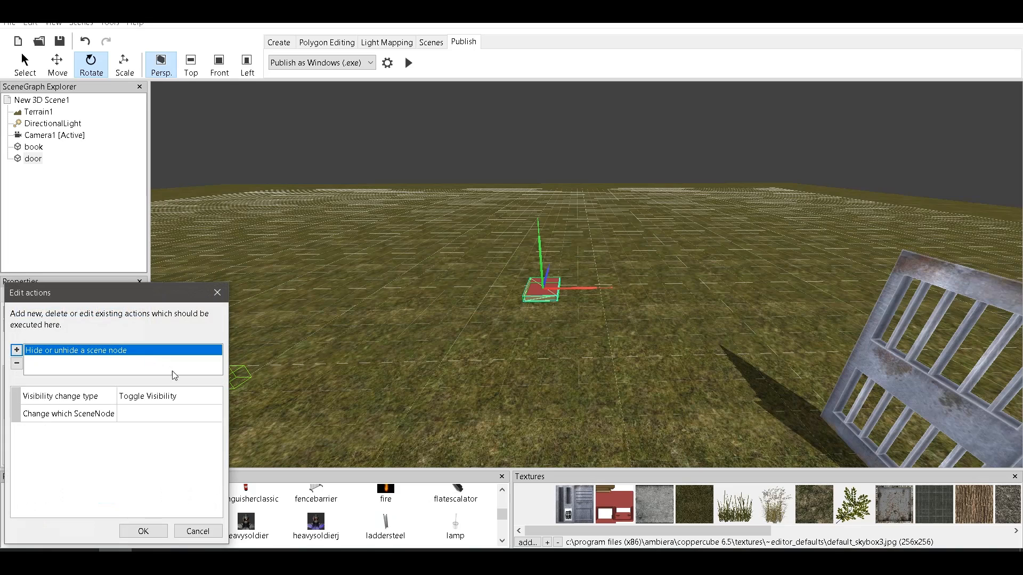
left_click(215, 398)
left_click(205, 413)
left_click(205, 413)
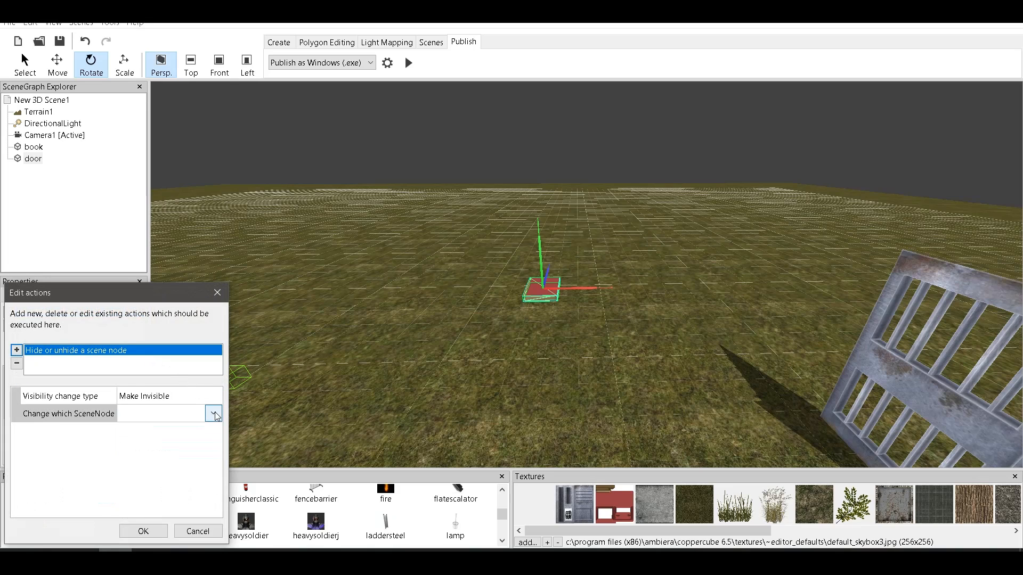
left_click(213, 414)
left_click(174, 467)
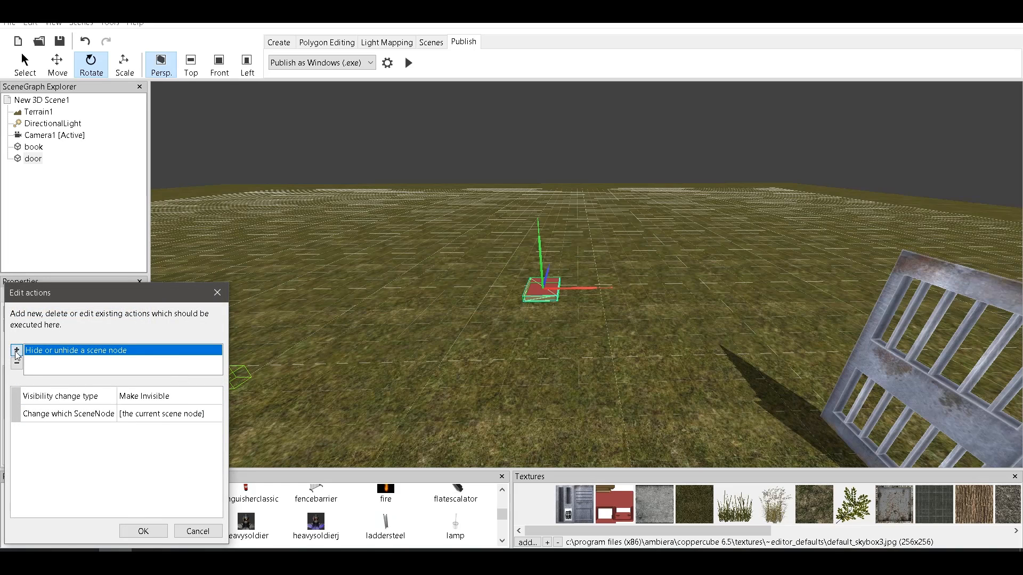
Add a "Set or Change a Variable" action to the book's click behaviour that sets variable book to 1, and save the actions
left_click(16, 350)
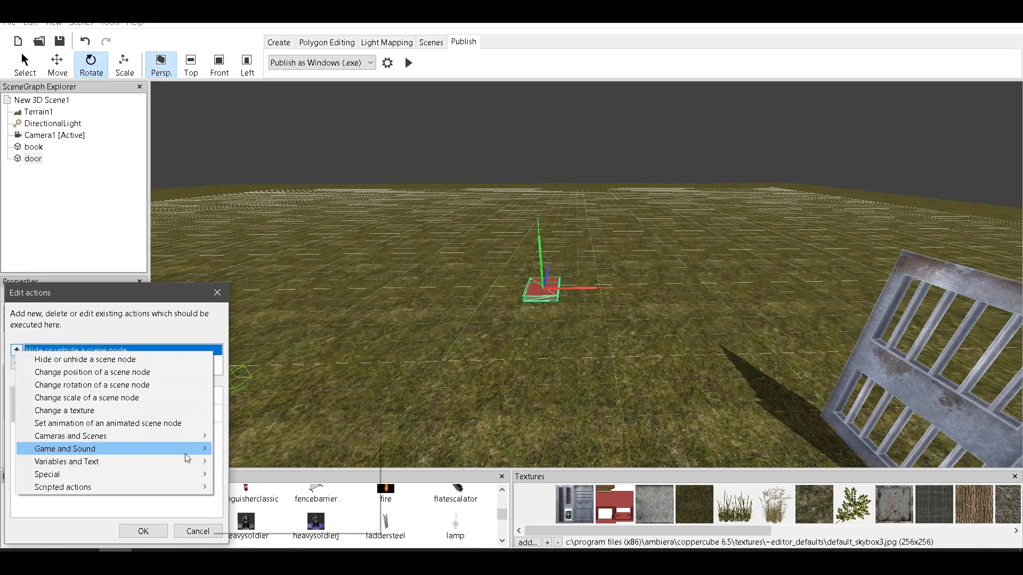
mouse_move(140, 461)
left_click(273, 474)
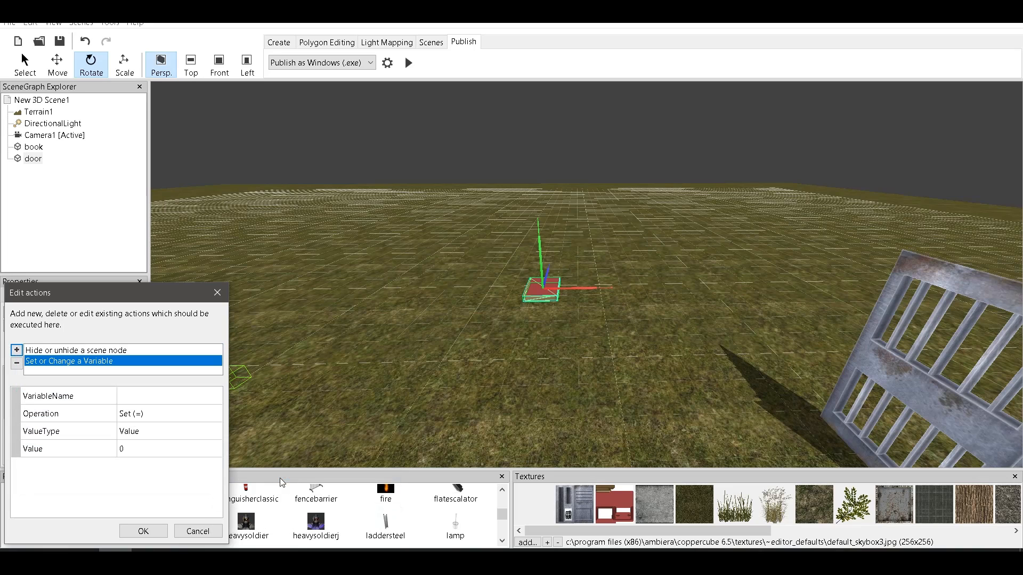
left_click(156, 396)
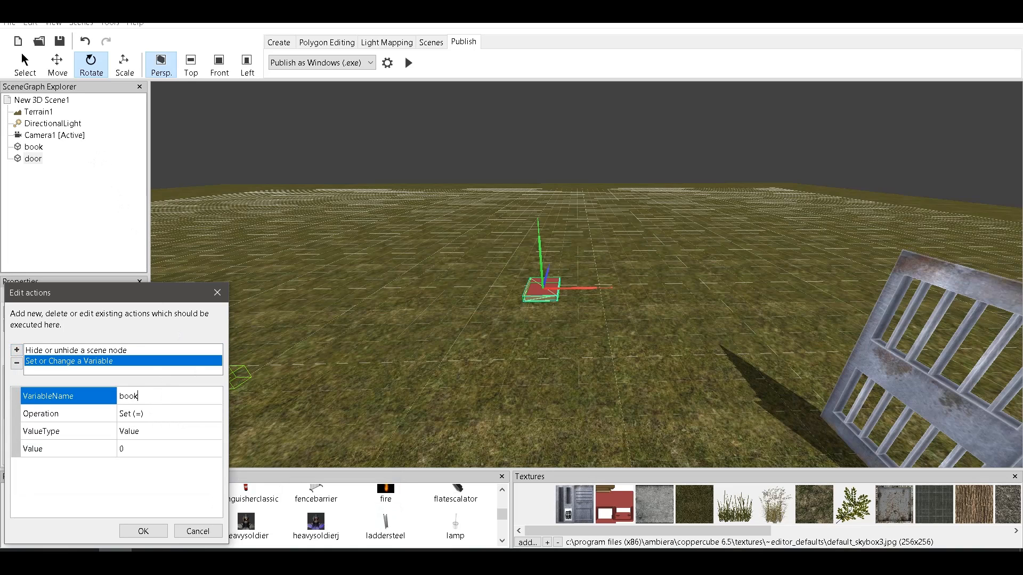
left_click(125, 450)
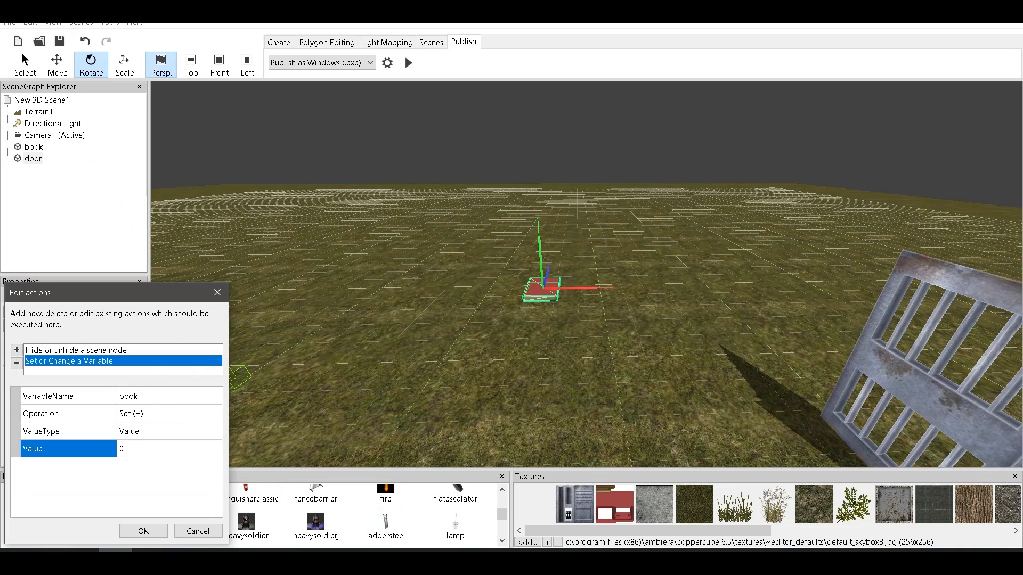
key("BackSpace")
type("1")
left_click(153, 529)
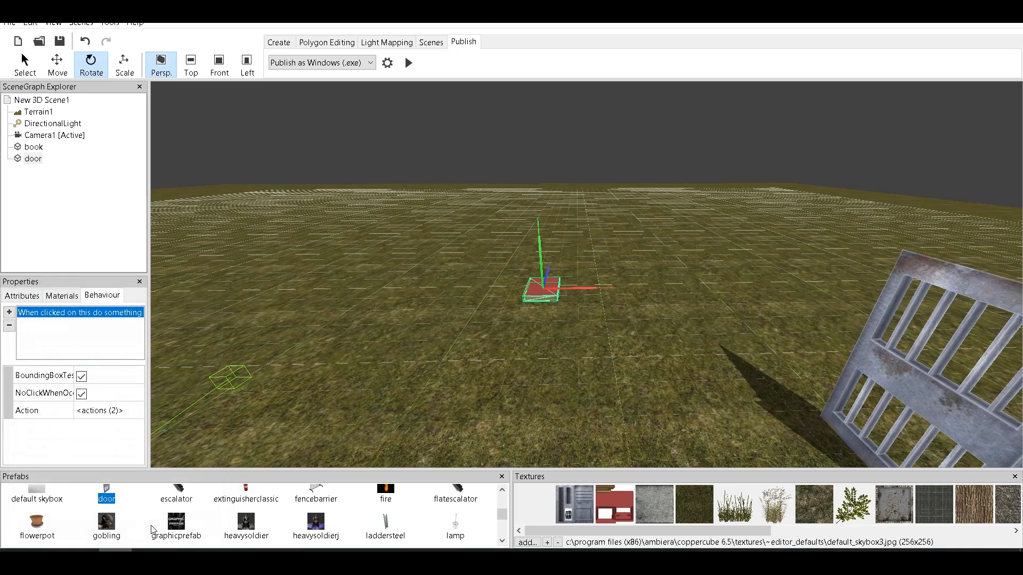
Test the scene as a Windows application, clicking the book and the door up close, and close the test
left_click(408, 63)
key("w")
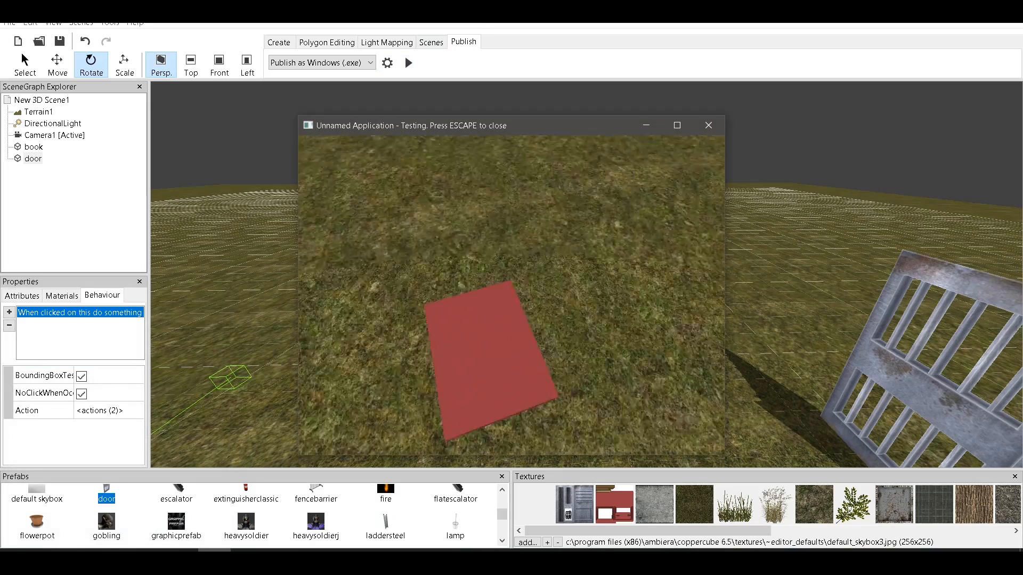
key("w")
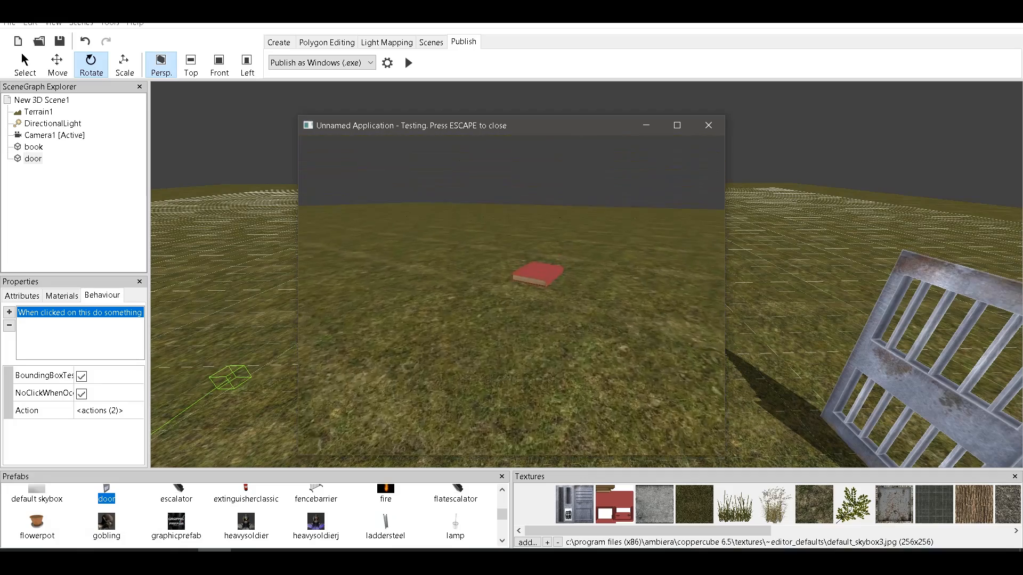
key("w")
key("w")
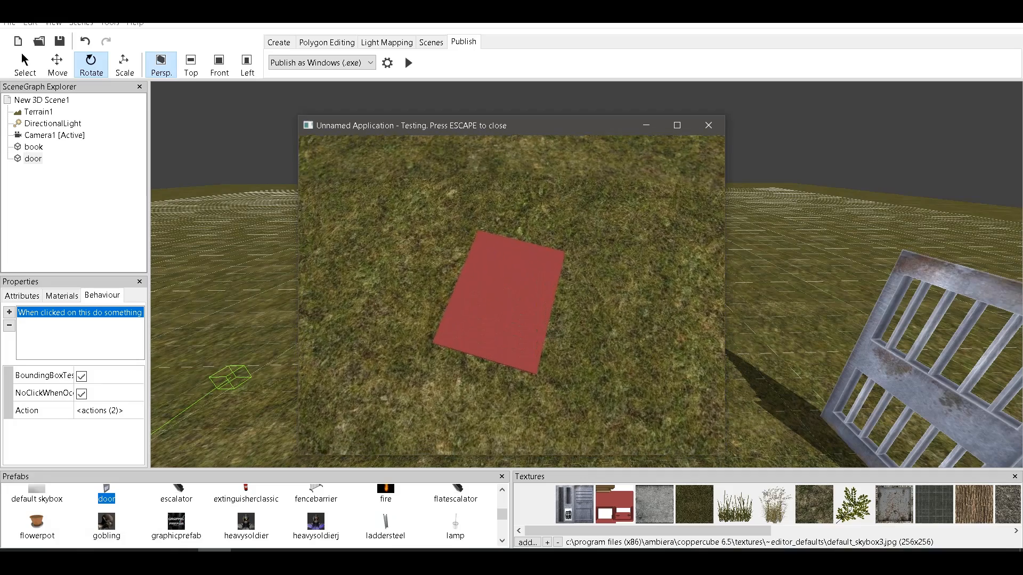
left_click(511, 295)
key("w")
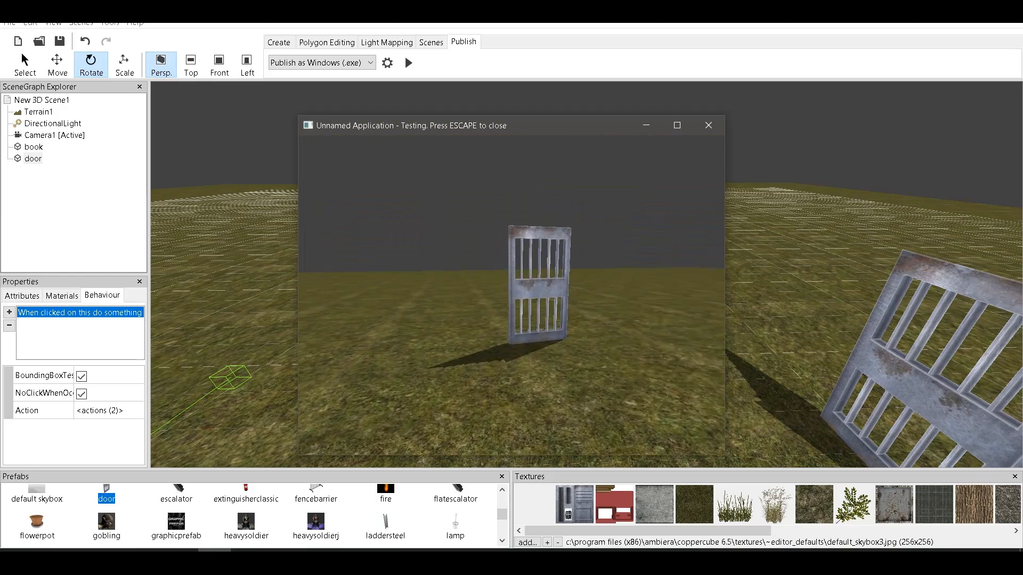
key("w")
left_click(511, 296)
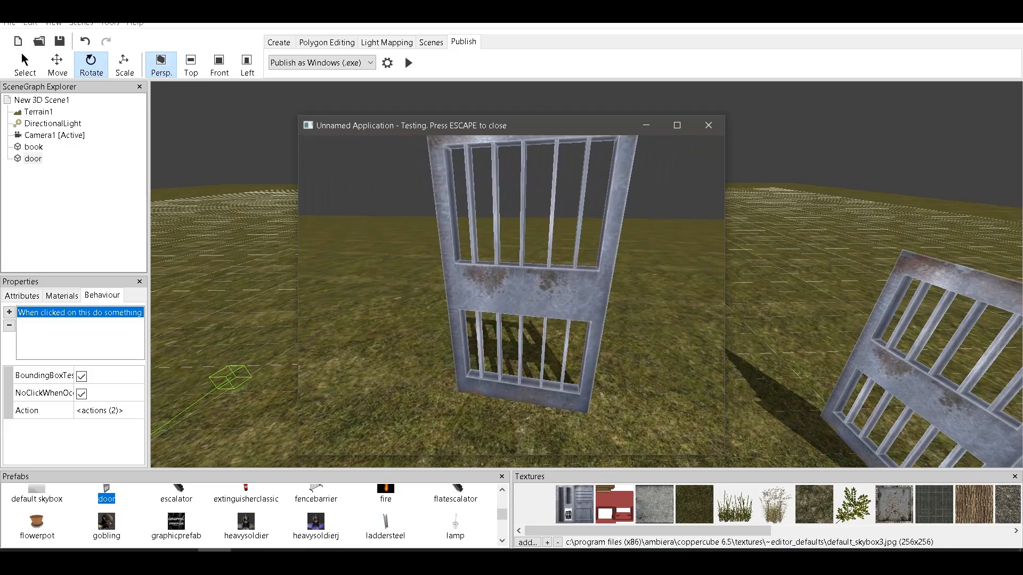
key("Escape")
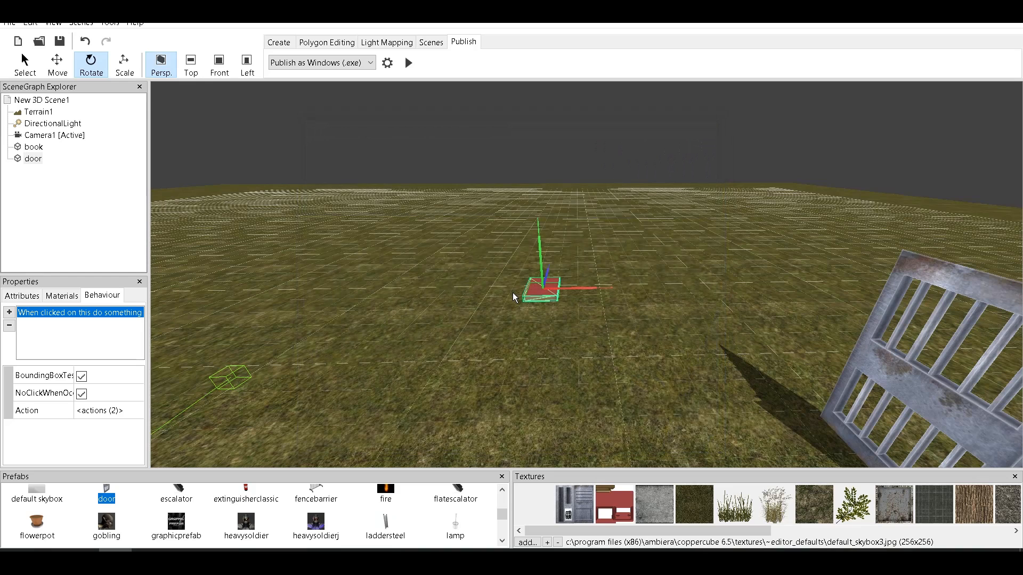
Review the variable action in the scene's "Before first drawing do something" behaviour
left_click(41, 102)
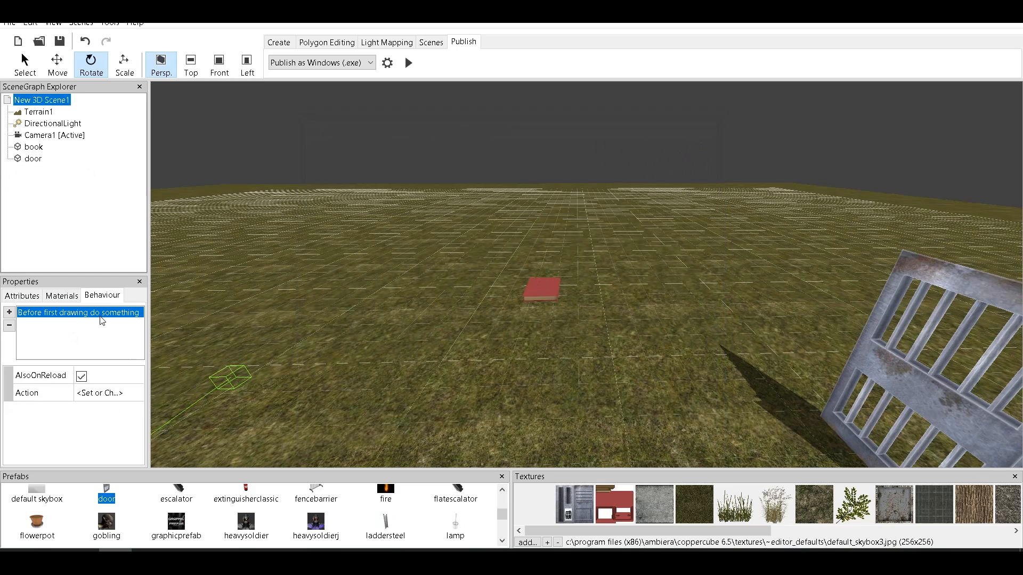
left_click(133, 392)
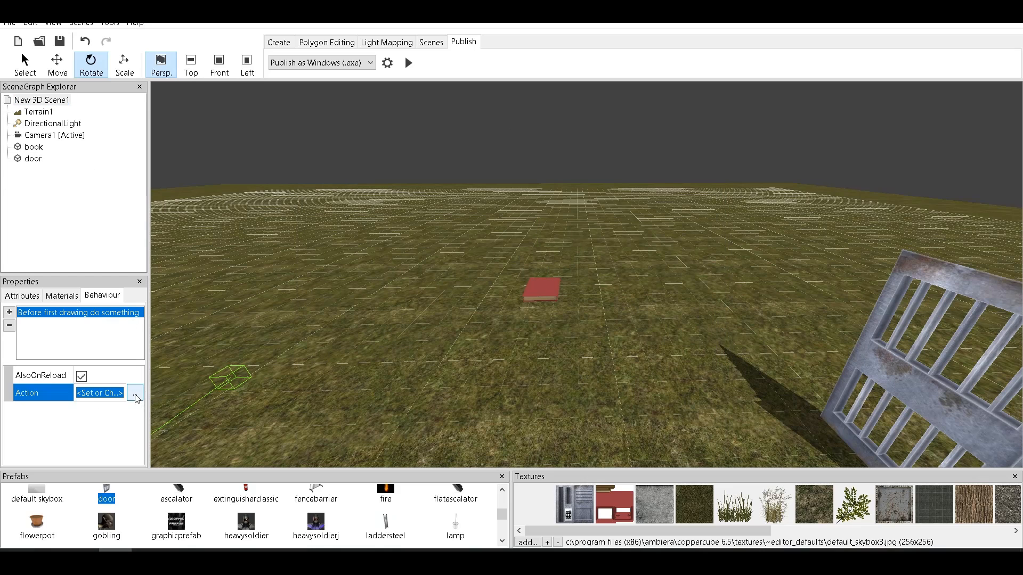
left_click(138, 393)
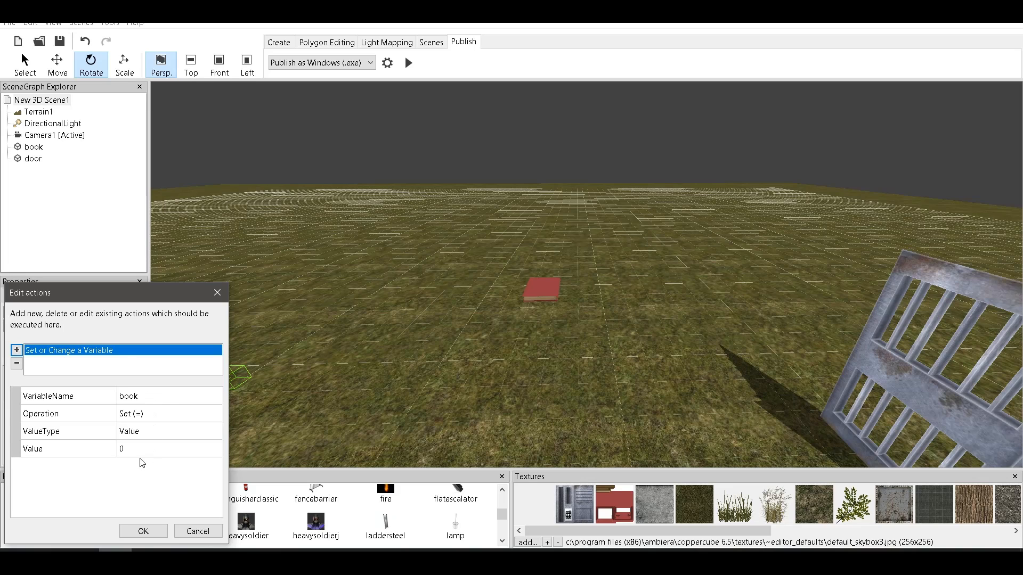
left_click(139, 530)
Review the "If a Variable has a value do something" action in the door's click behaviour
left_click(29, 159)
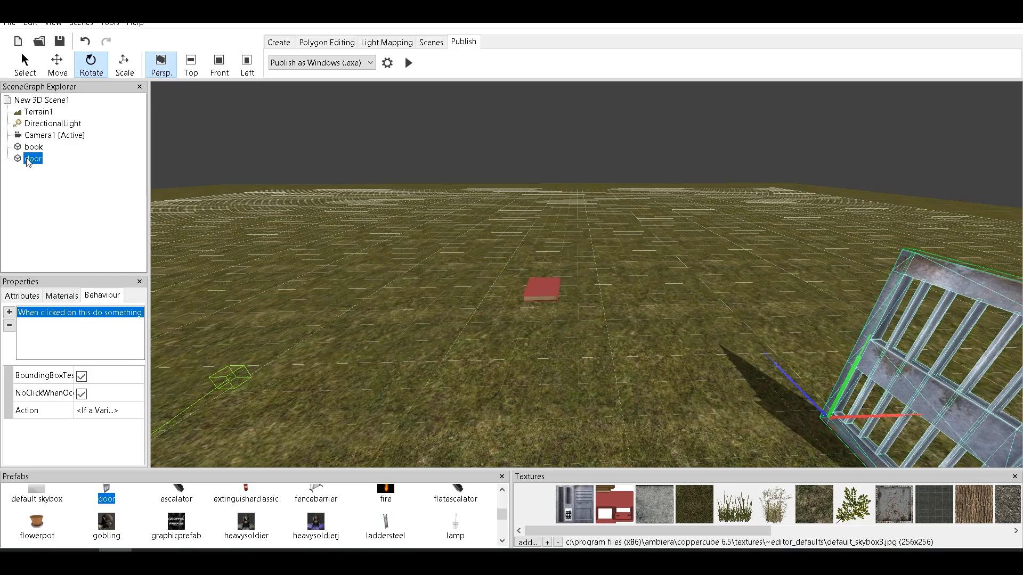
mouse_move(657, 348)
left_mouse_down()
mouse_move(696, 346)
mouse_move(683, 365)
mouse_move(653, 345)
left_mouse_up()
scroll(654, 345, "up", 2)
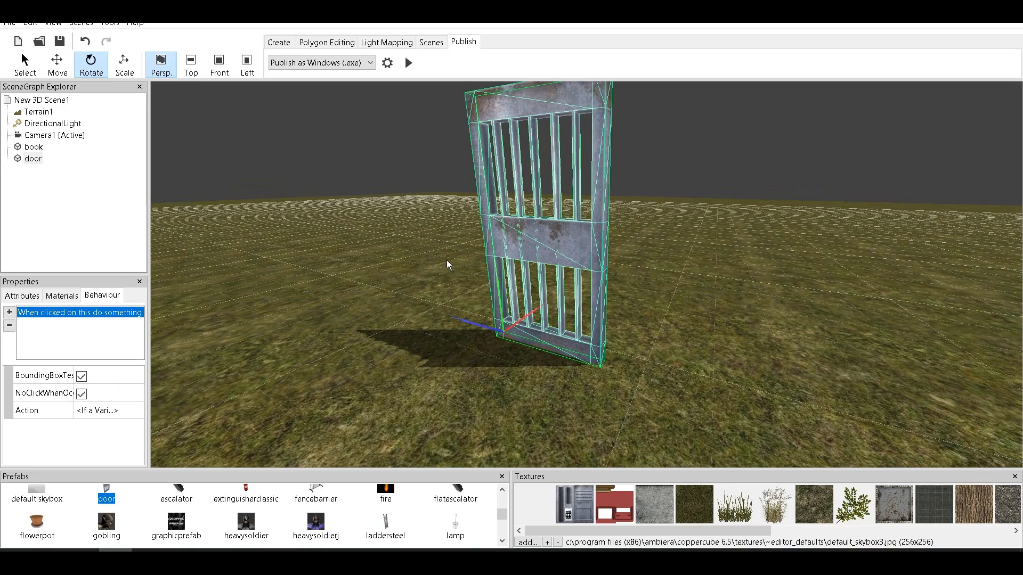
double_click(139, 416)
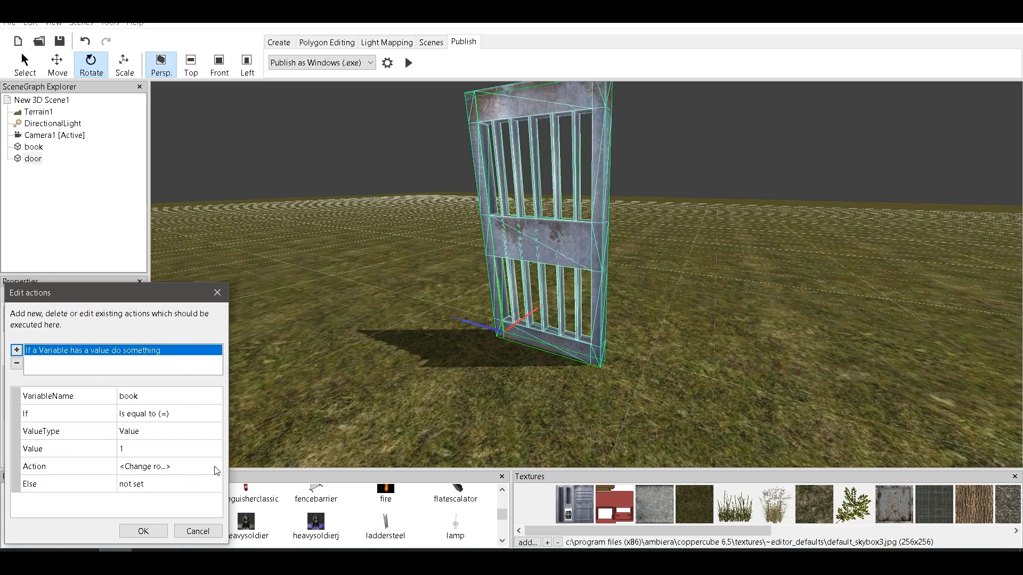
left_click(139, 532)
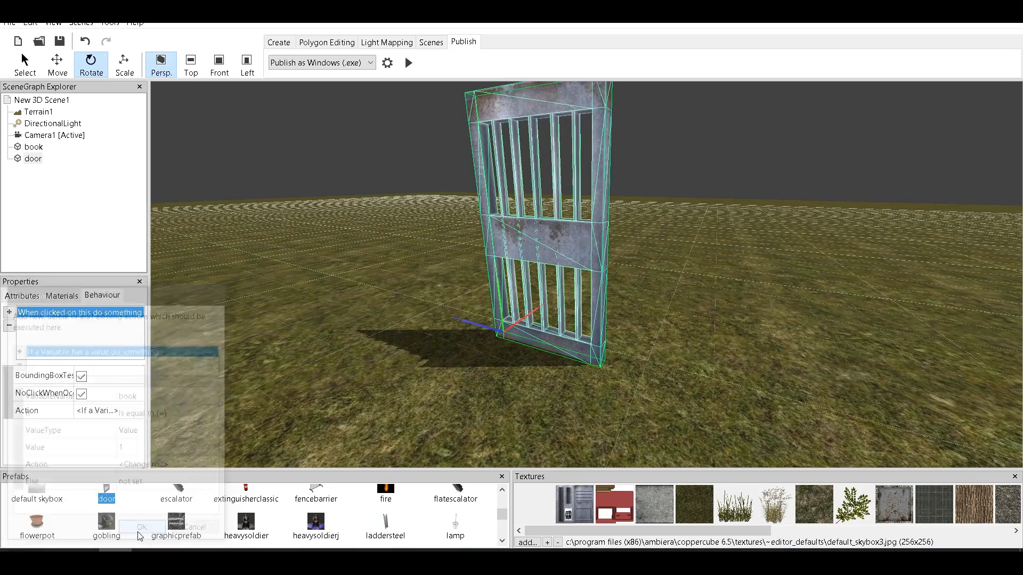
Review the hide and variable actions in the book's click behaviour
left_click_drag(390, 322, 420, 330)
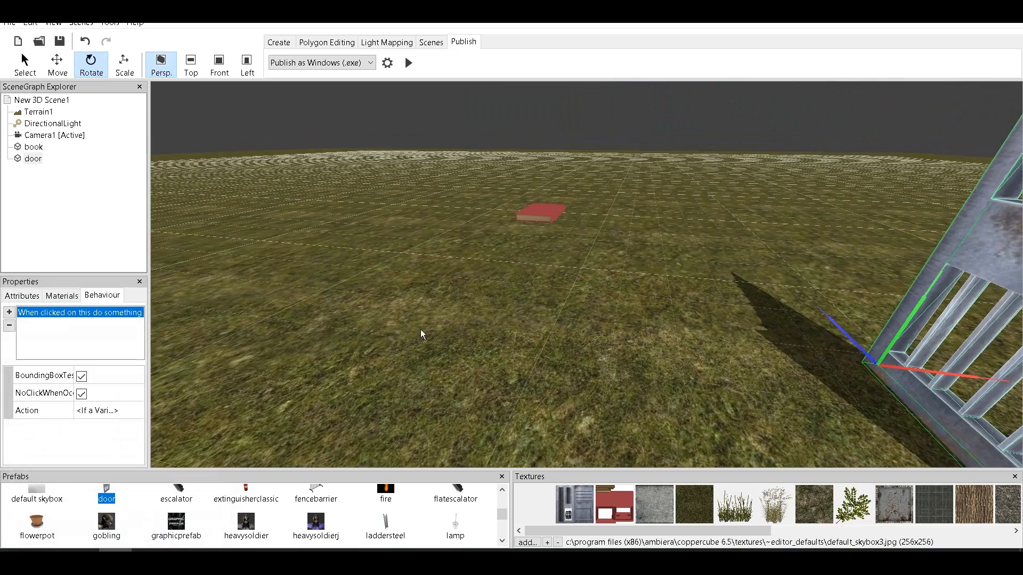
scroll(561, 256, "up", 2)
middle_click_drag(562, 258, 549, 305)
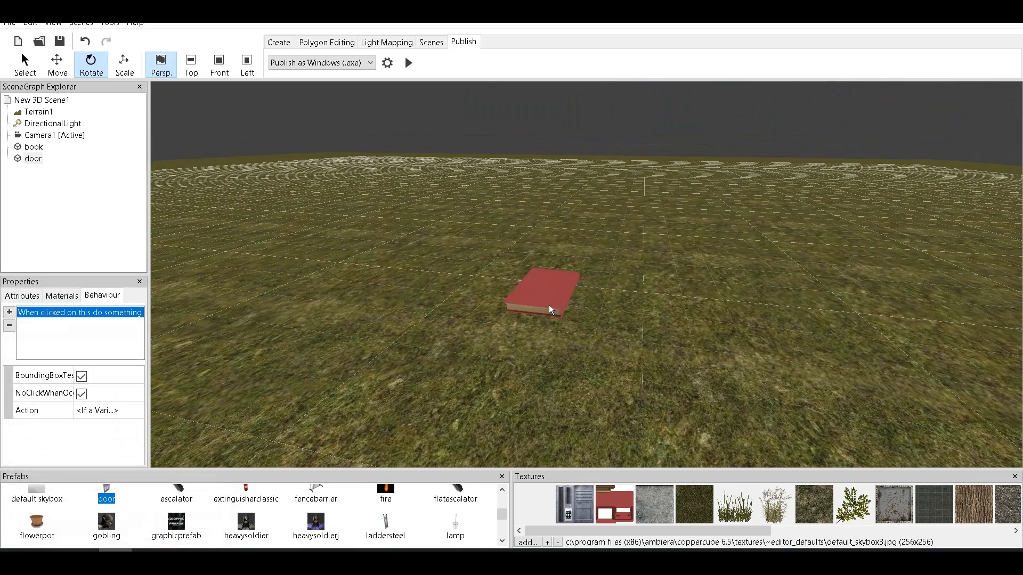
left_click(549, 305)
left_click(135, 410)
left_click(135, 410)
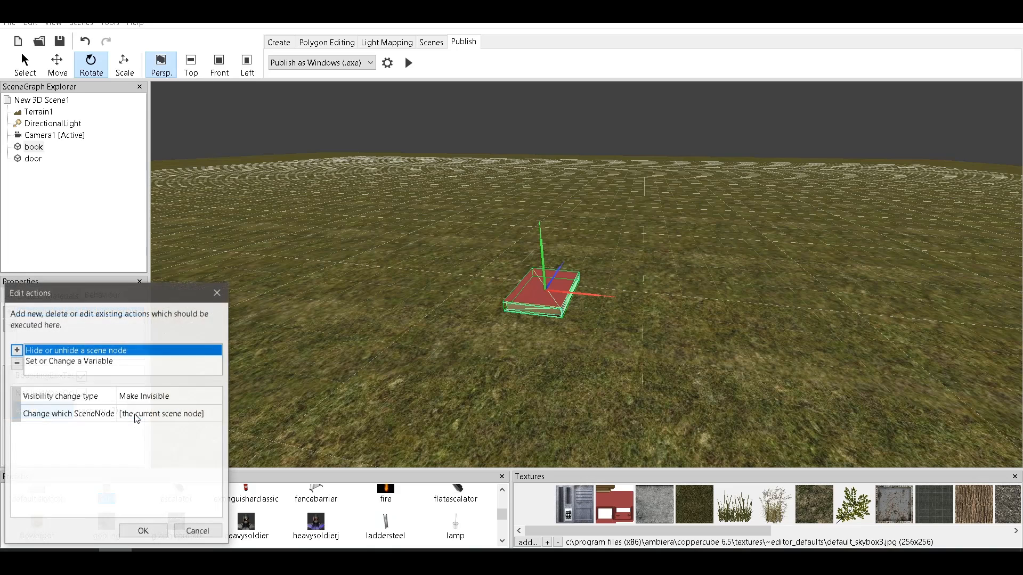
left_click(99, 363)
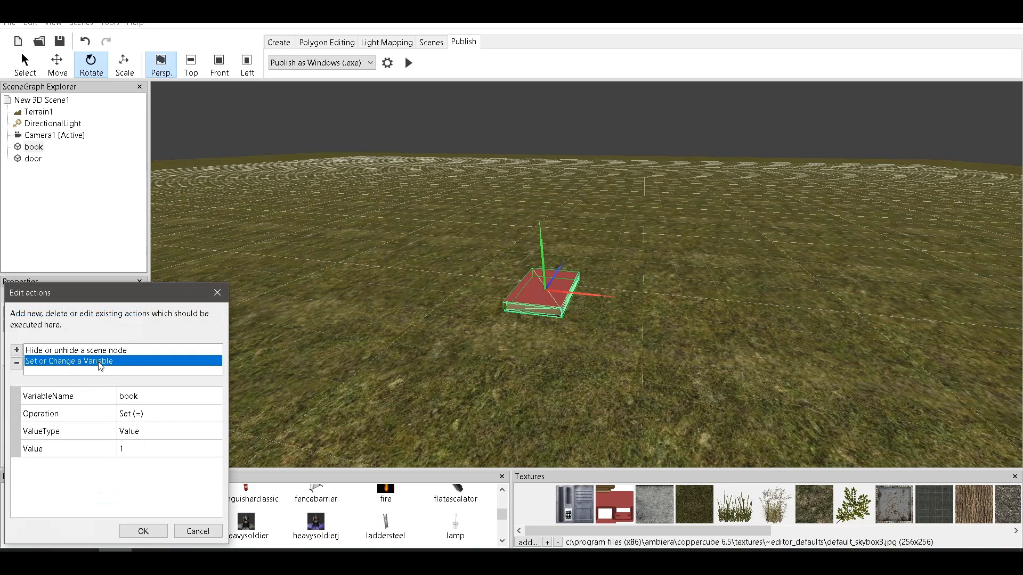
left_click(144, 531)
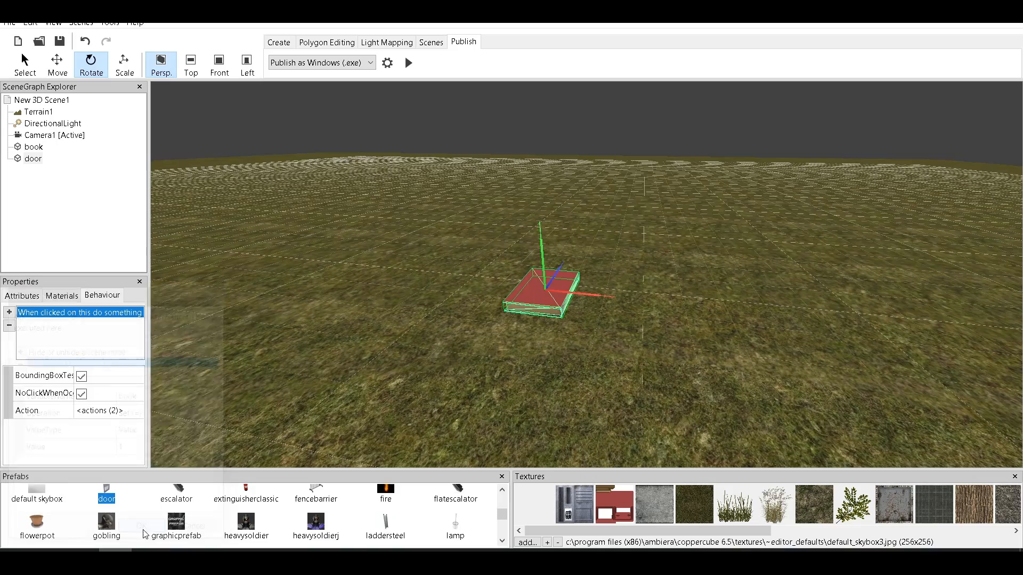
Run the scene once more as a Windows application test
scroll(776, 282, "down", 6)
middle_click_drag(656, 373, 657, 346)
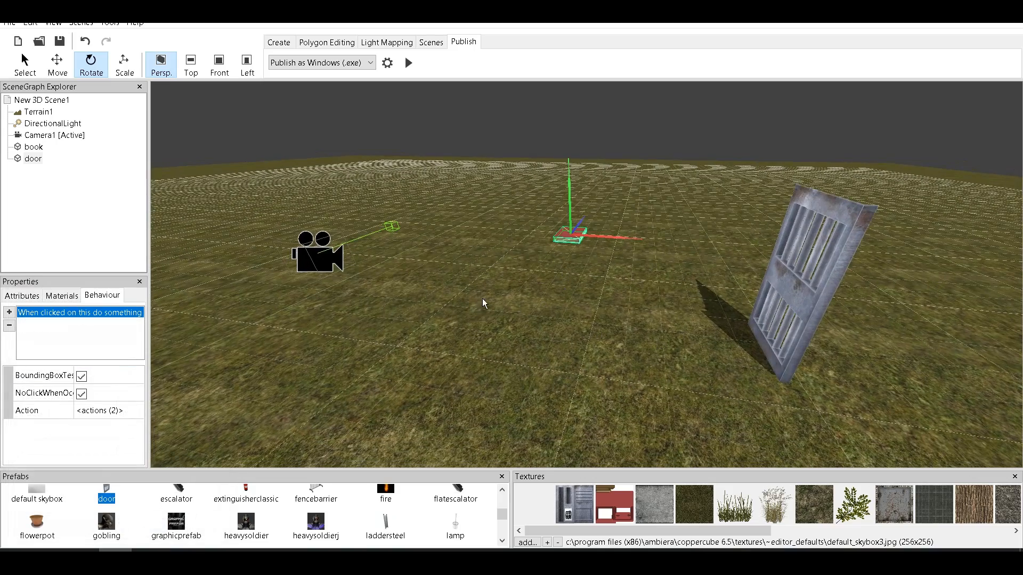
middle_click_drag(482, 298, 527, 301)
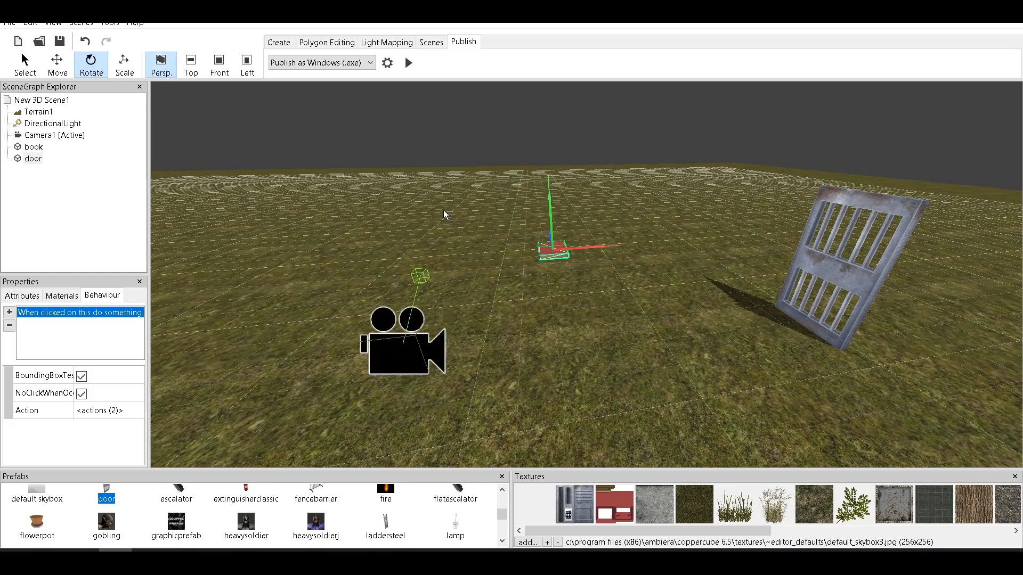
left_click(409, 64)
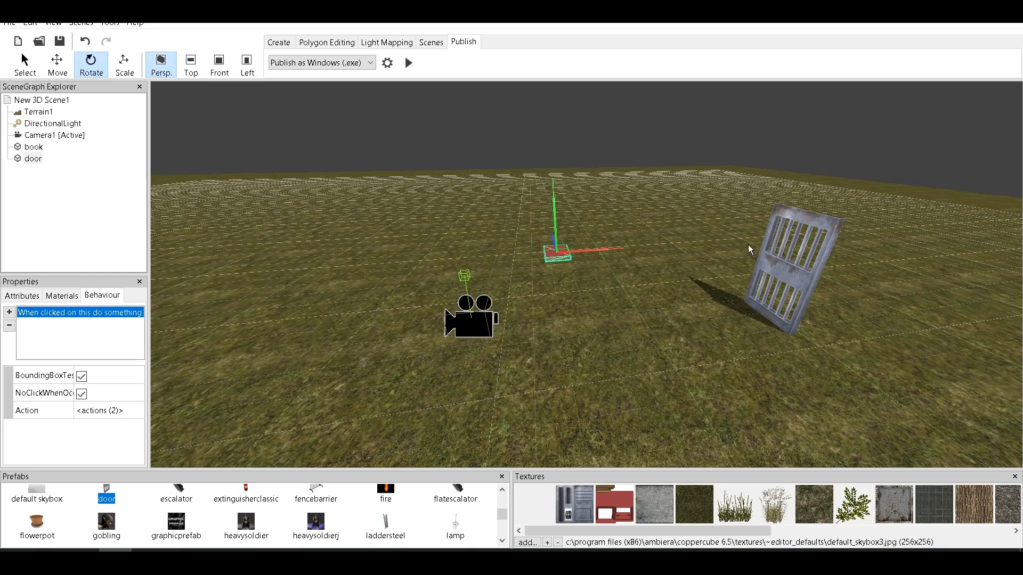
scroll(627, 306, "up", 3)
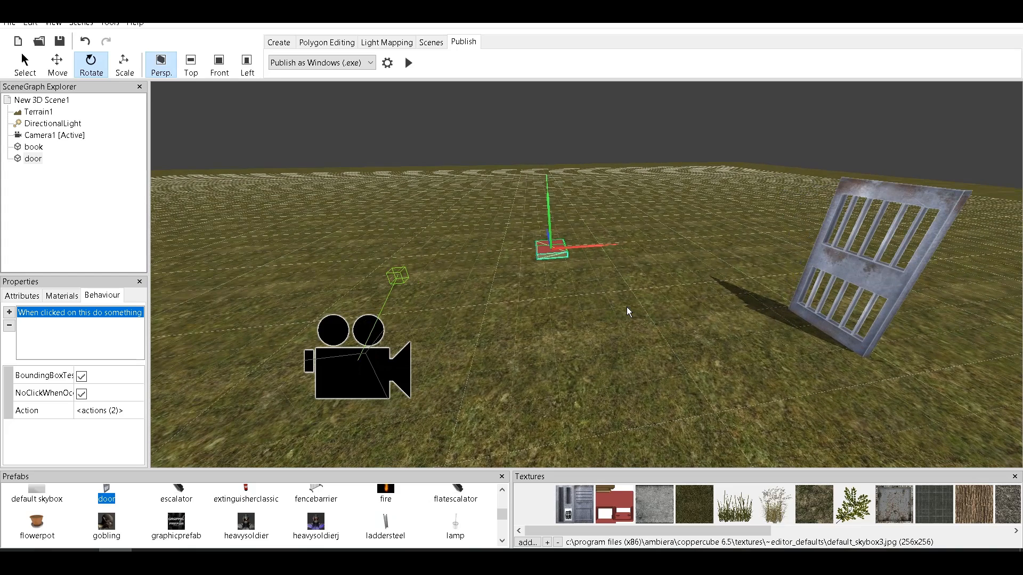
left_click(19, 296)
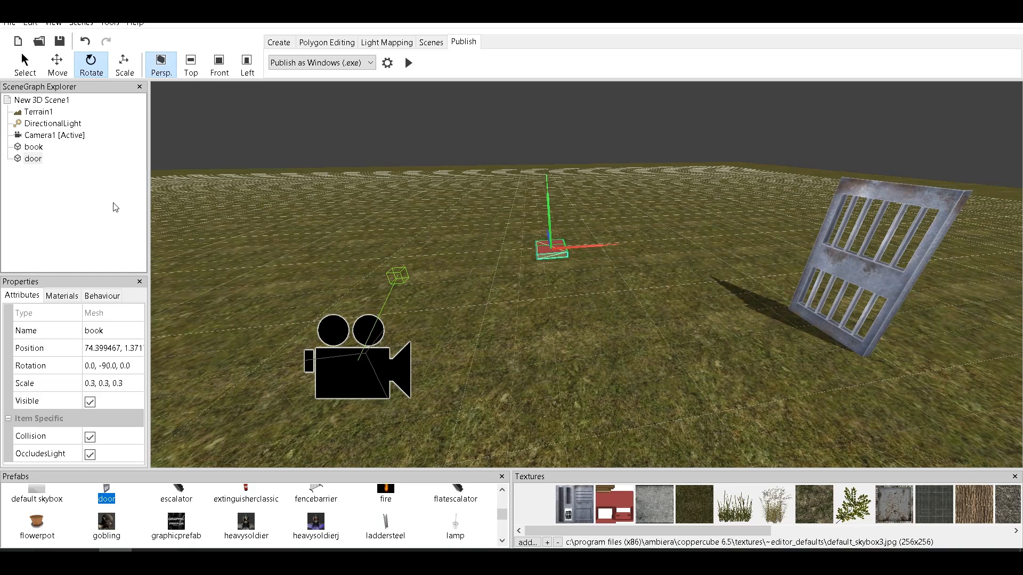
left_click(112, 297)
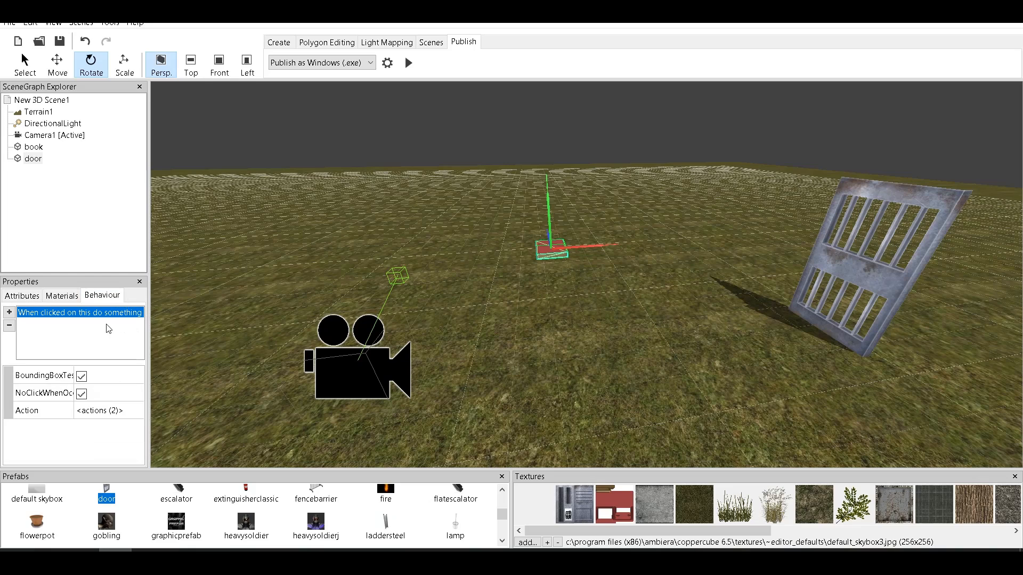
left_click(19, 296)
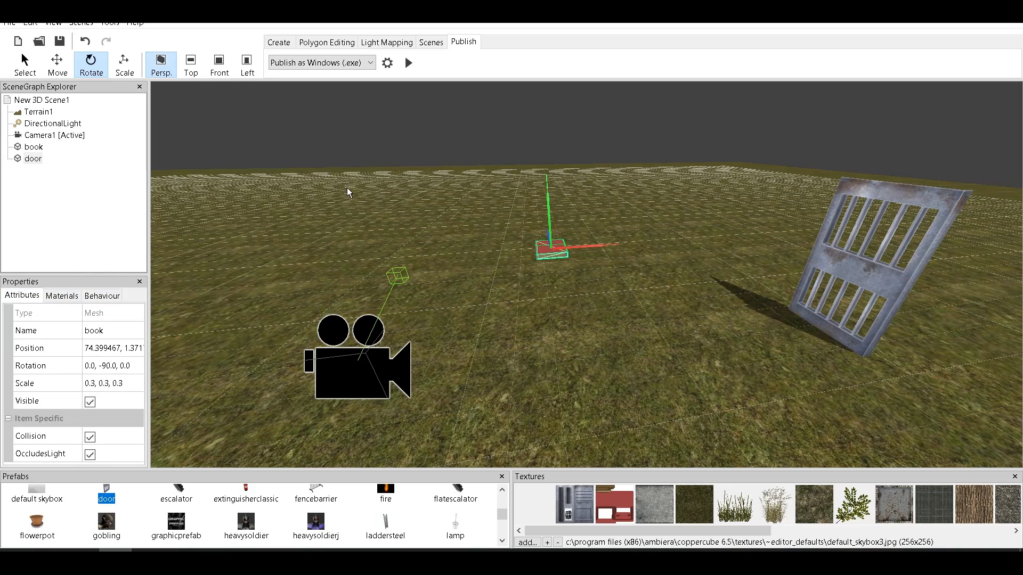